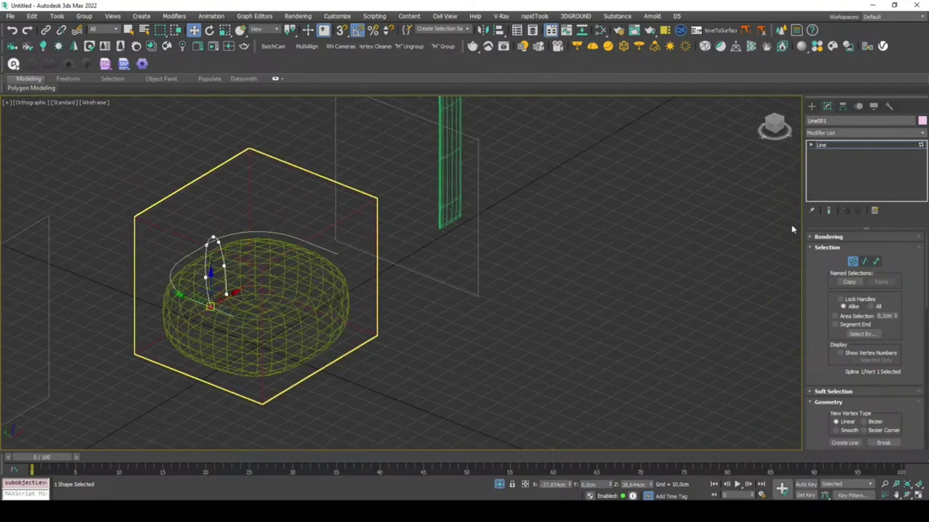
Step: In the Front view, move the backrest curve right beside the green strip
left_click(853, 262)
middle_click_drag(539, 269, 533, 273)
key("f")
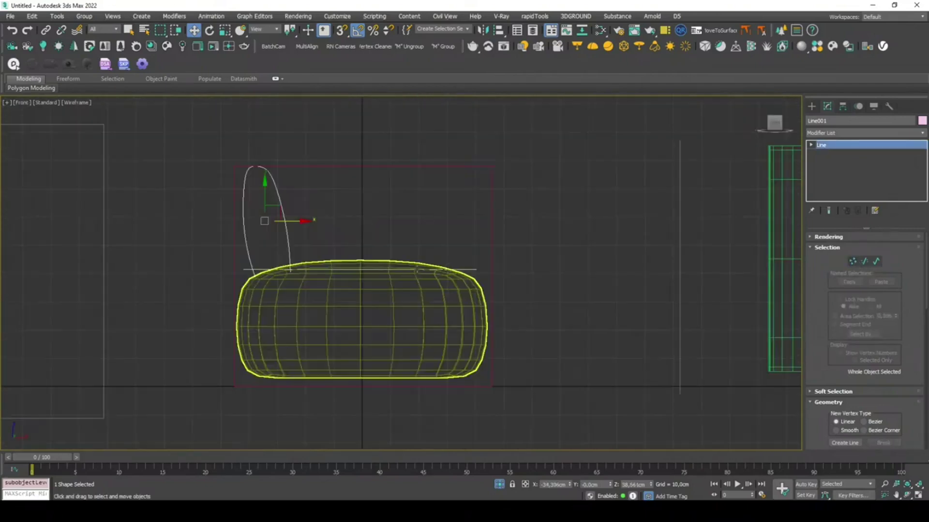
left_click_drag(164, 220, 499, 220)
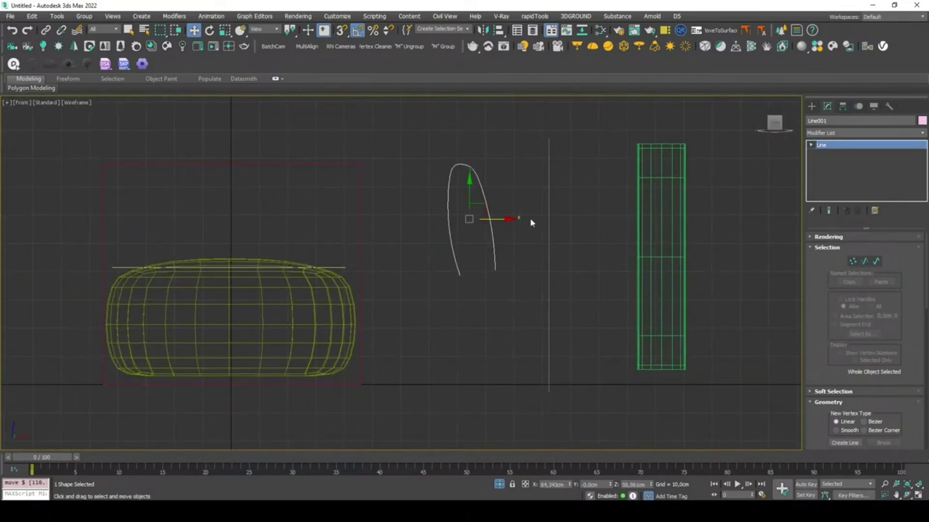
scroll(516, 236, "up", 2)
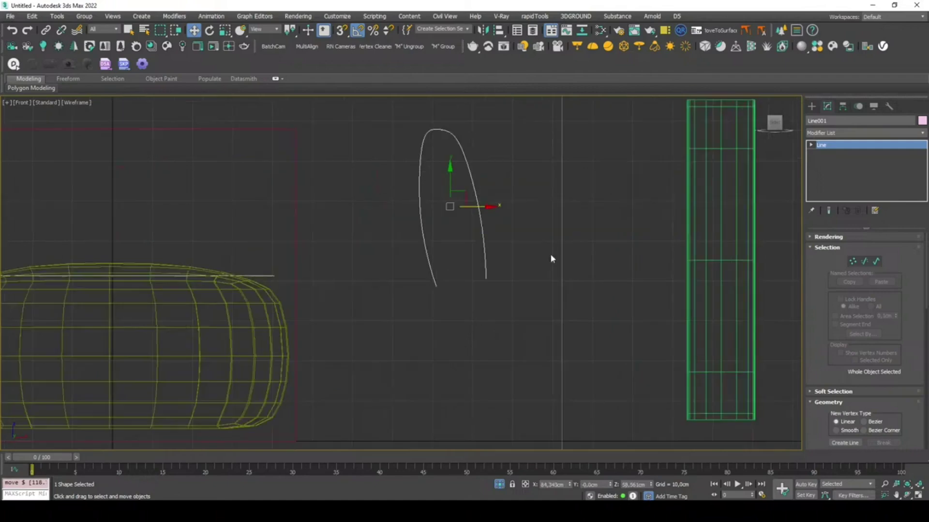
Step: With snapping on, move the curve's lower endpoint vertex level with its other end
left_click(853, 262)
scroll(487, 266, "up", 1)
left_click_drag(489, 273, 415, 294)
key("s")
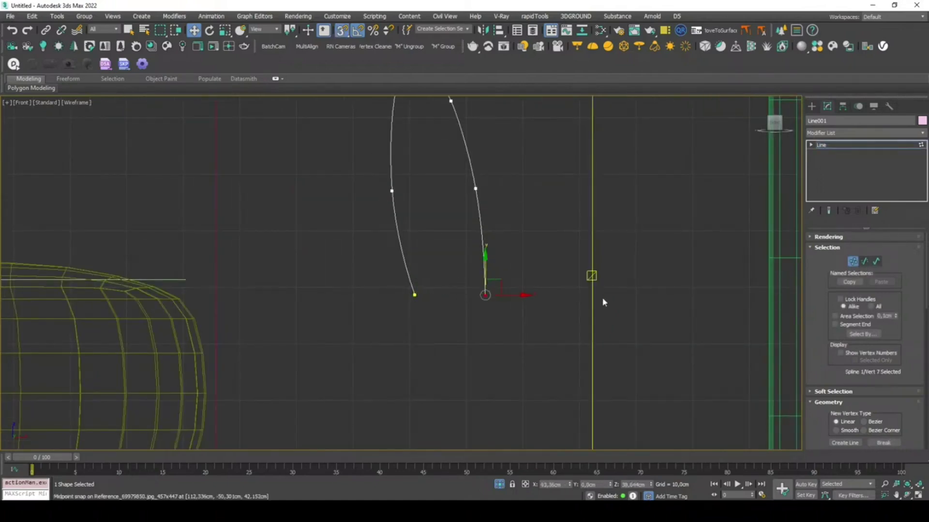
middle_click_drag(600, 302, 590, 319)
scroll(636, 297, "down", 4)
middle_click_drag(636, 296, 589, 259)
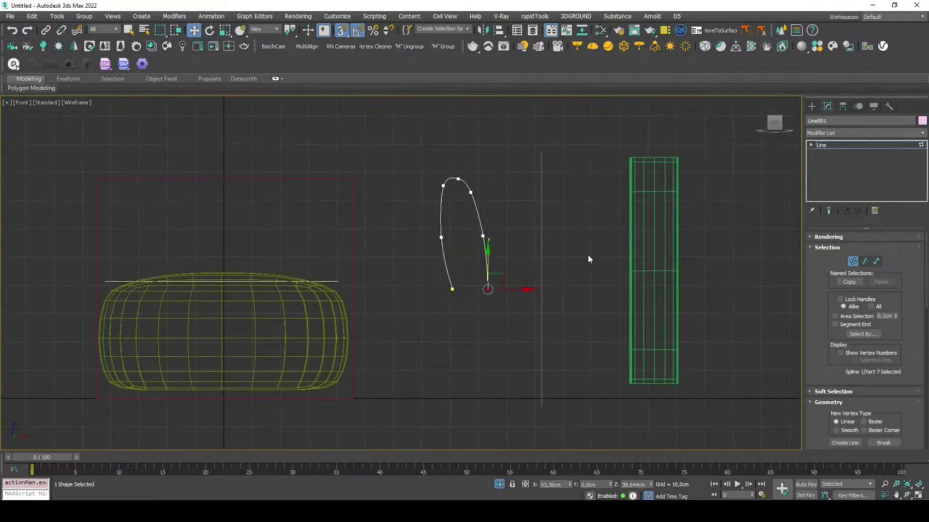
left_click(852, 262)
Step: Switch the viewport to shaded display without edged faces and select the green strip
mouse_move(633, 259)
middle_mouse_down()
mouse_move(624, 257)
mouse_move(640, 249)
middle_mouse_up()
key("F3")
key("F4")
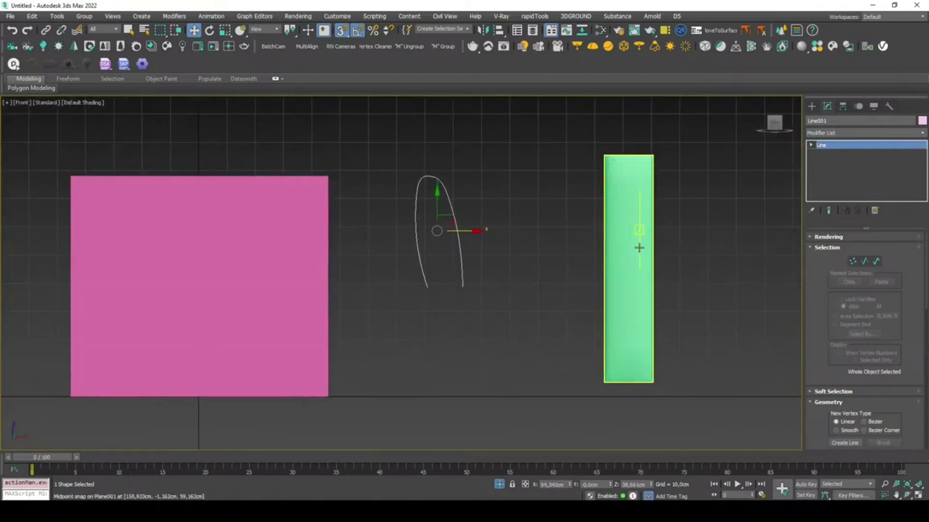
left_click(639, 248)
Step: Clone the green strip as a Copy and reselect the original Plane001
mouse_move(628, 267)
left_mouse_down("shift")
mouse_move(790, 266)
mouse_move(739, 266)
left_mouse_up("shift")
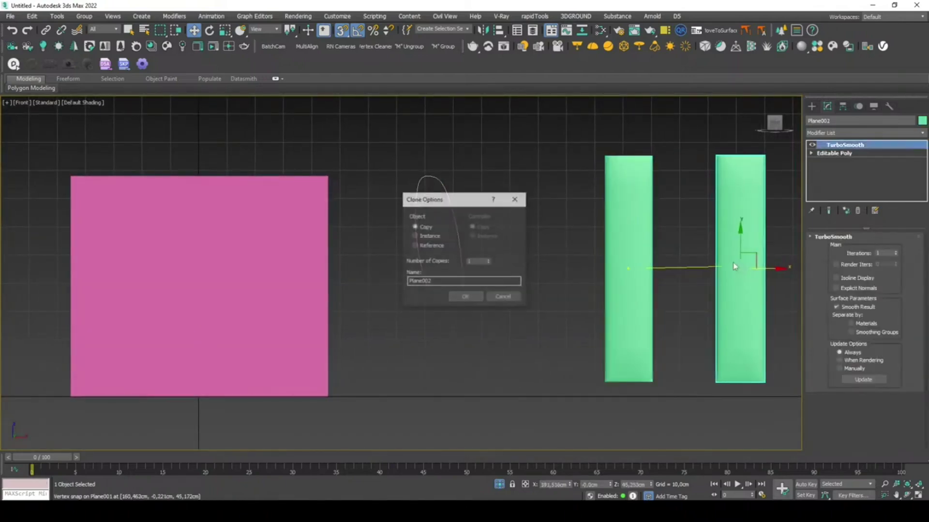
left_click(469, 301)
left_click(639, 251)
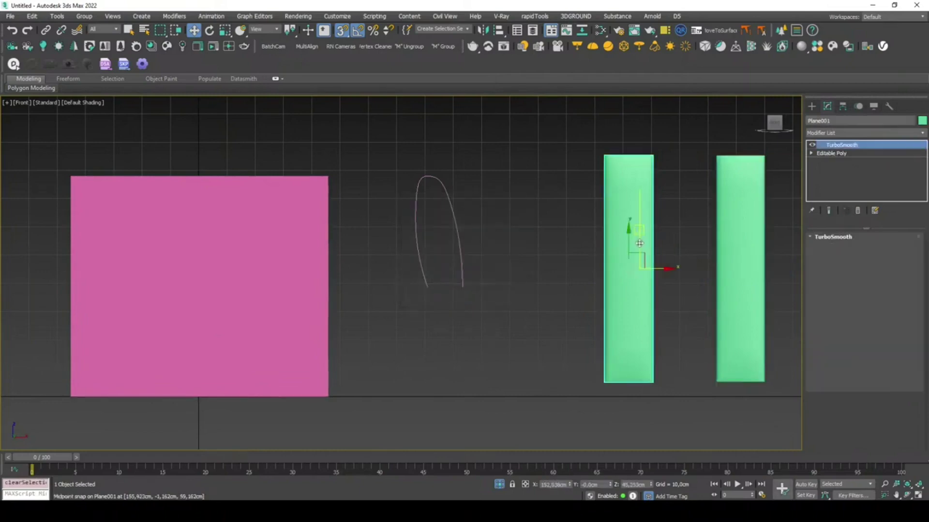
Step: Add a Path Deform Binding (WSM) modifier to Plane001
left_click(869, 133)
key("p")
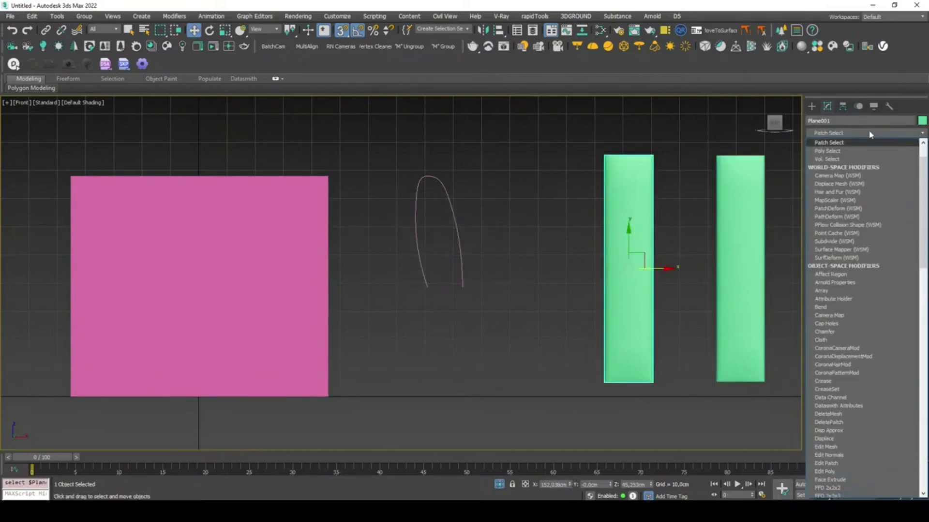
key("t")
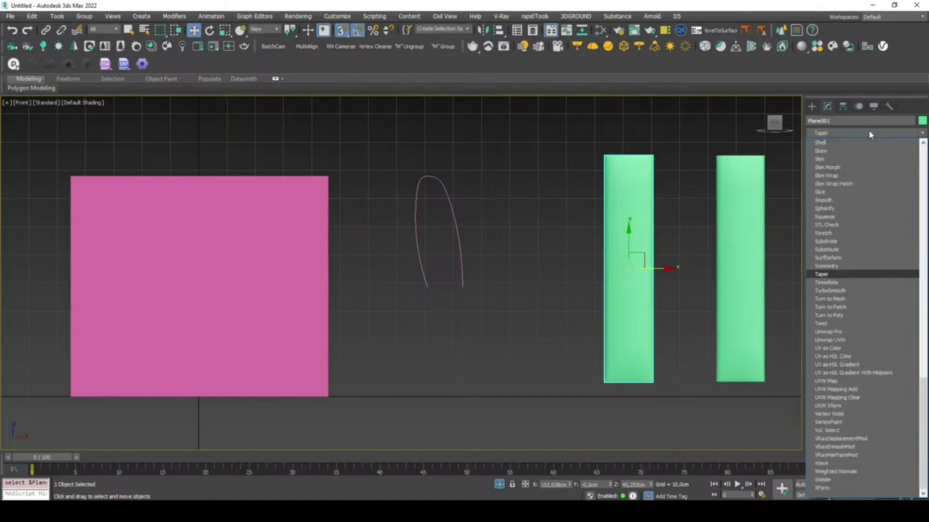
key("p")
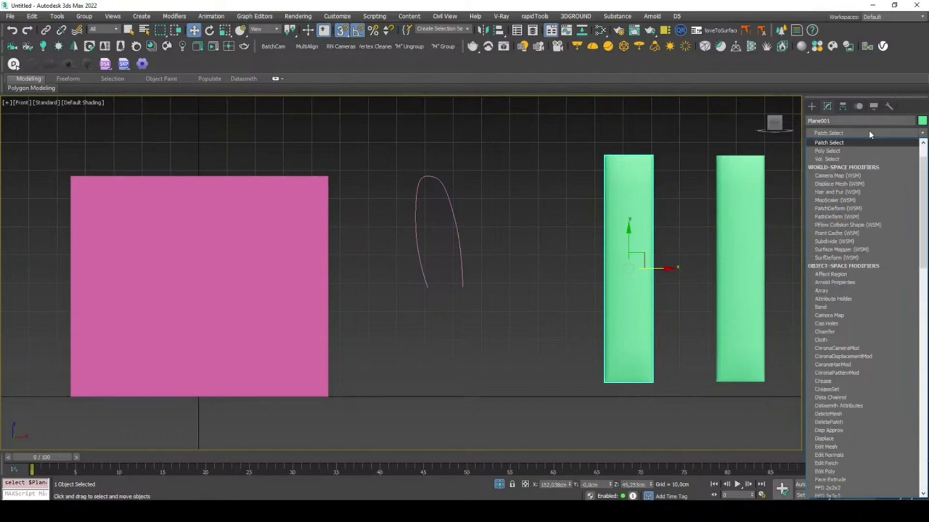
key("Down")
key("Down")
key("Down")
key("Down")
key("Down")
key("Down")
key("Down")
key("Down")
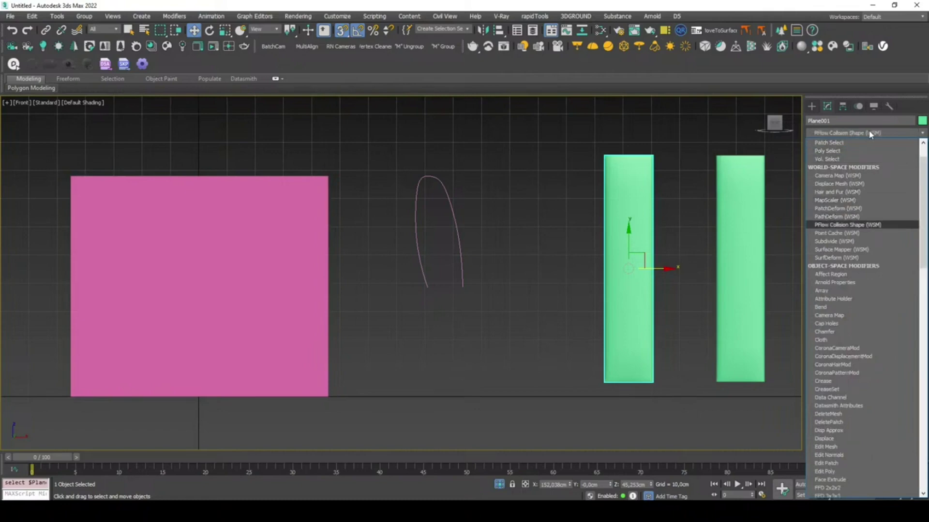
key("Down")
key("Up")
key("Up")
key("Return")
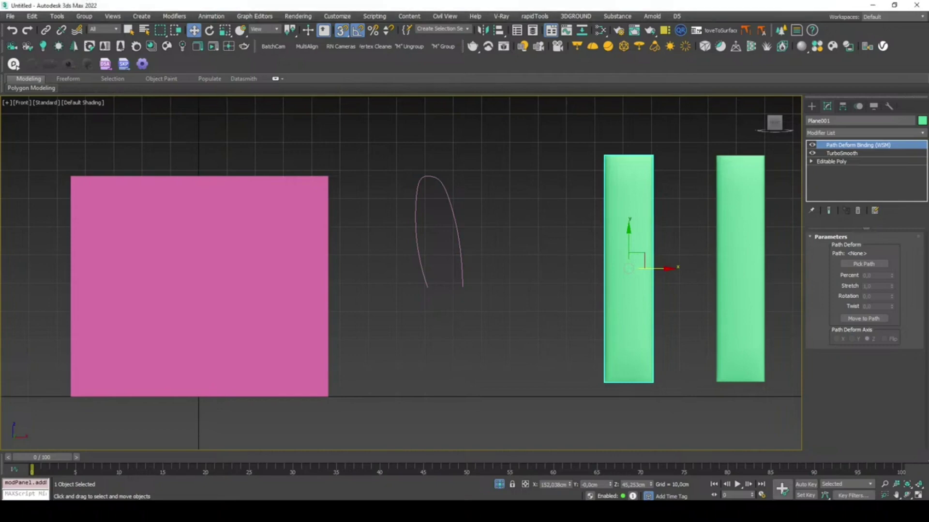
left_click(864, 264)
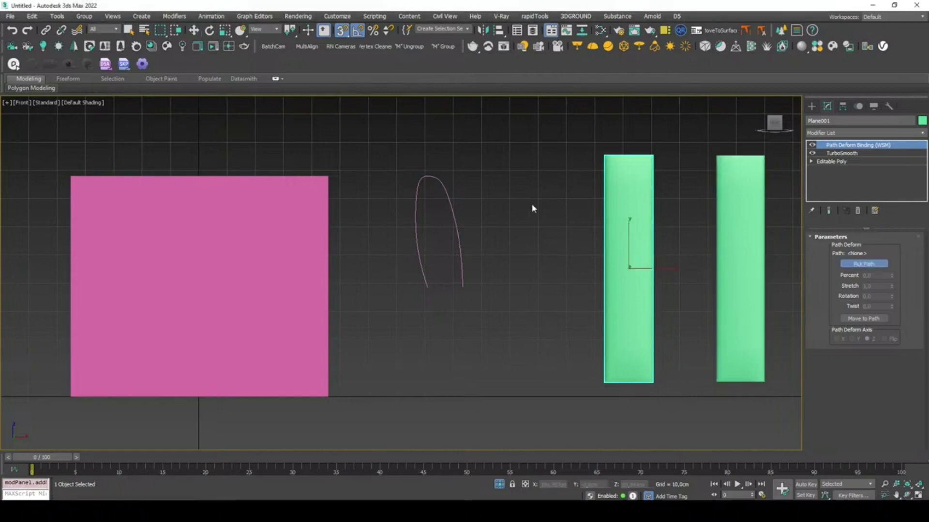
Step: Bind the strip to Line001 as its path, move it onto the curve, and deform along Y
left_click(451, 205)
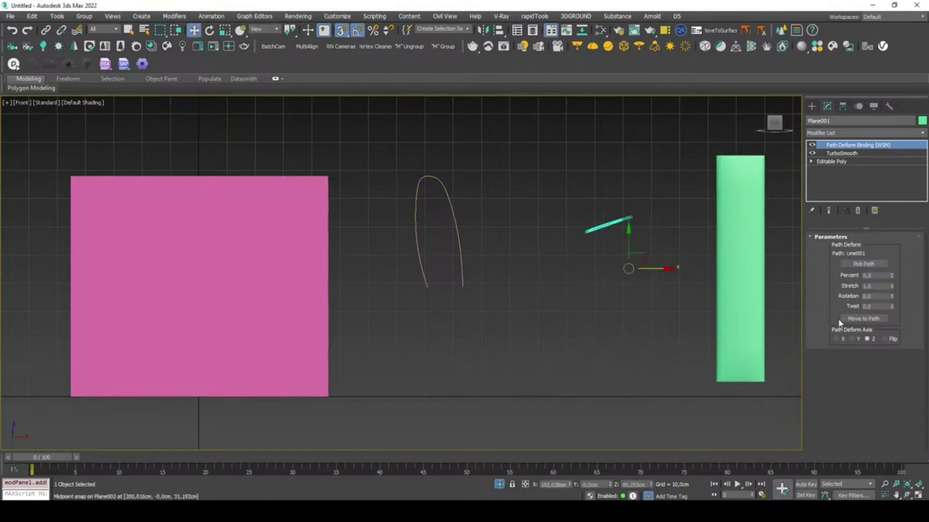
left_click(852, 320)
left_click(837, 339)
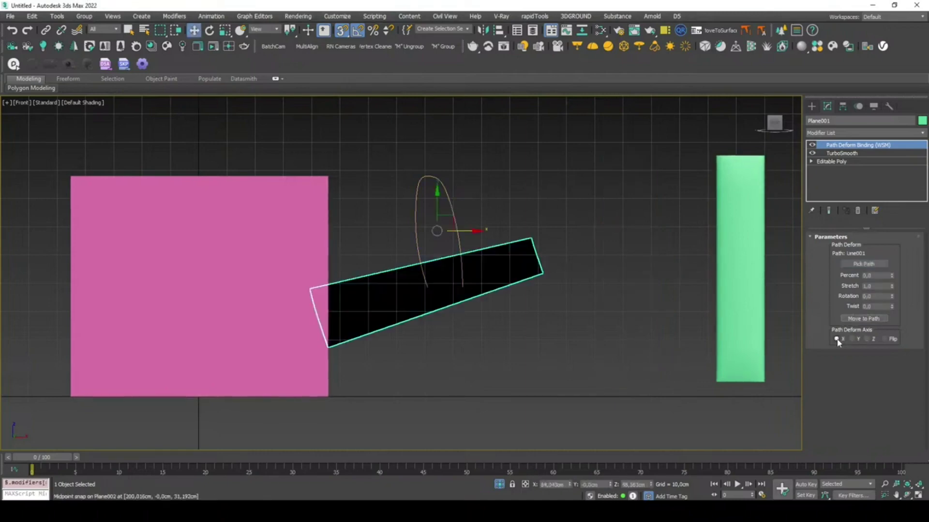
left_click(852, 339)
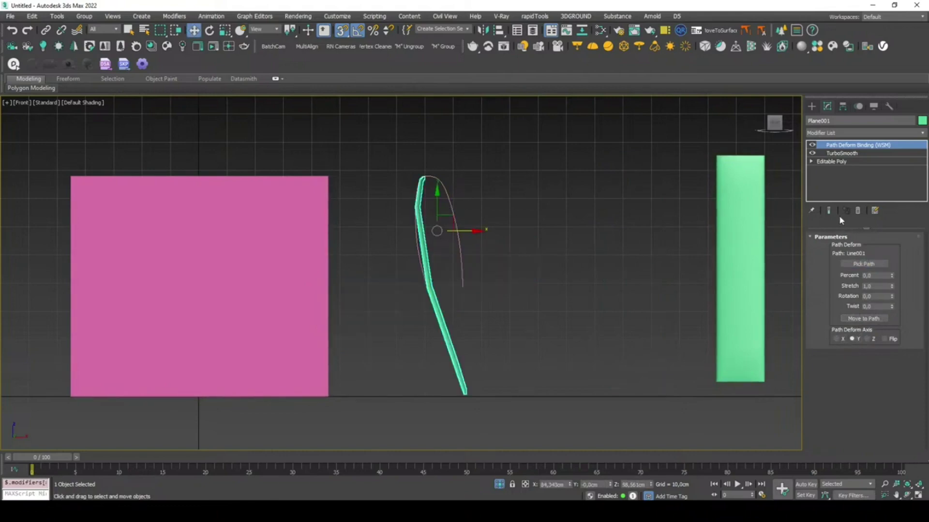
left_click(840, 162)
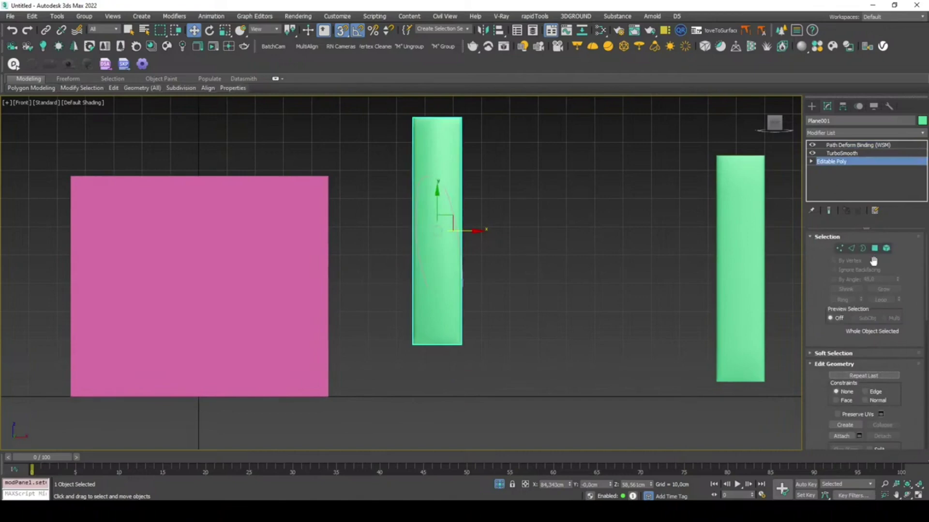
Step: Connect the strip's vertical edges with 4 segments to add horizontal edge loops
left_click(852, 248)
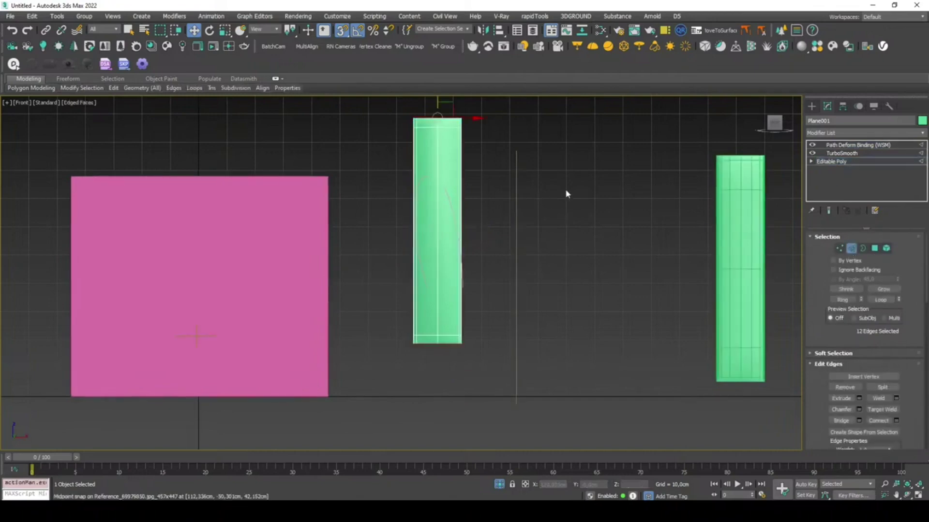
left_click_drag(566, 192, 311, 251)
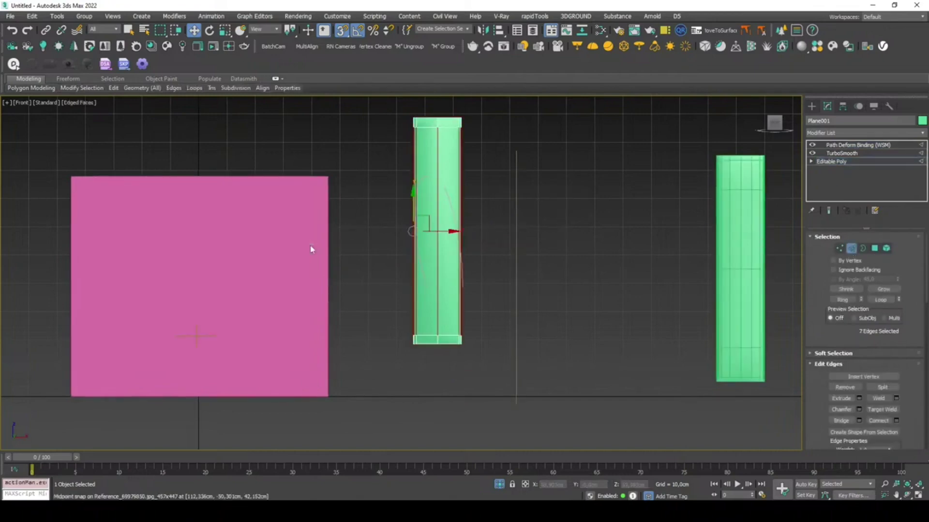
left_click(896, 421)
key("s")
left_click_drag(408, 279, 408, 275)
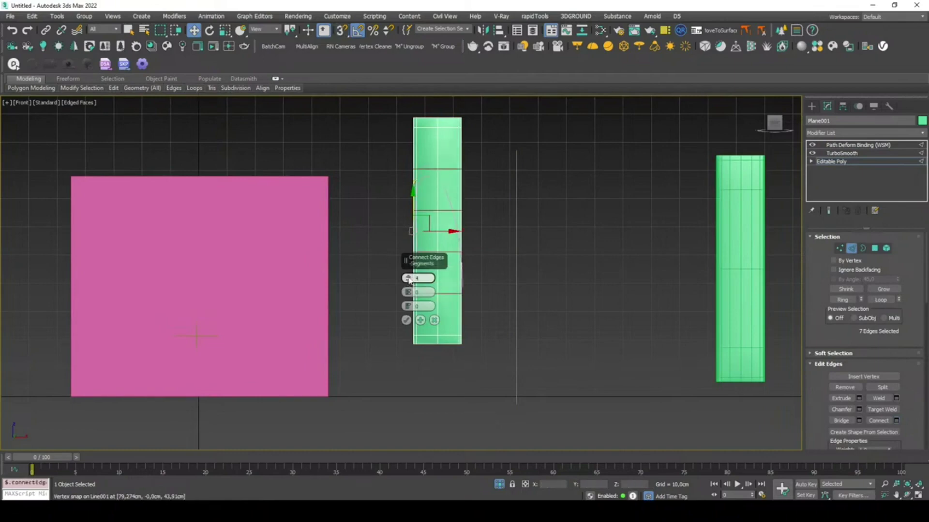
left_click(406, 320)
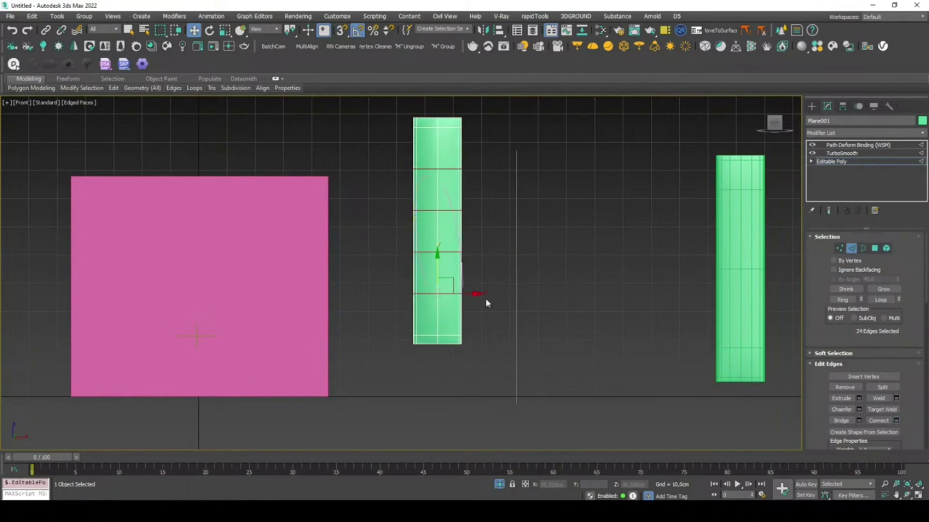
left_click(851, 248)
left_click(532, 255)
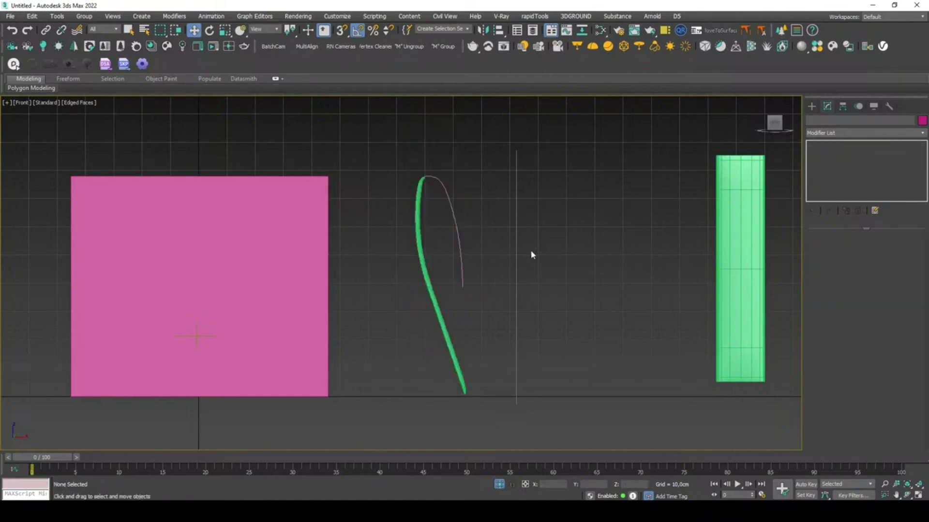
scroll(419, 208, "up", 4)
Step: Set the strip's Path Deform Percent to 95.5
left_click(420, 193)
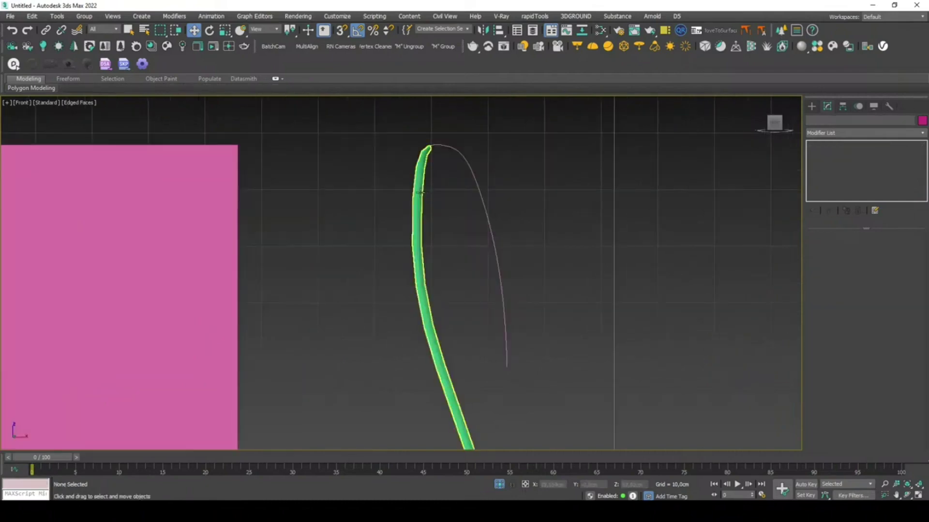
left_click(421, 193)
scroll(489, 205, "down", 2)
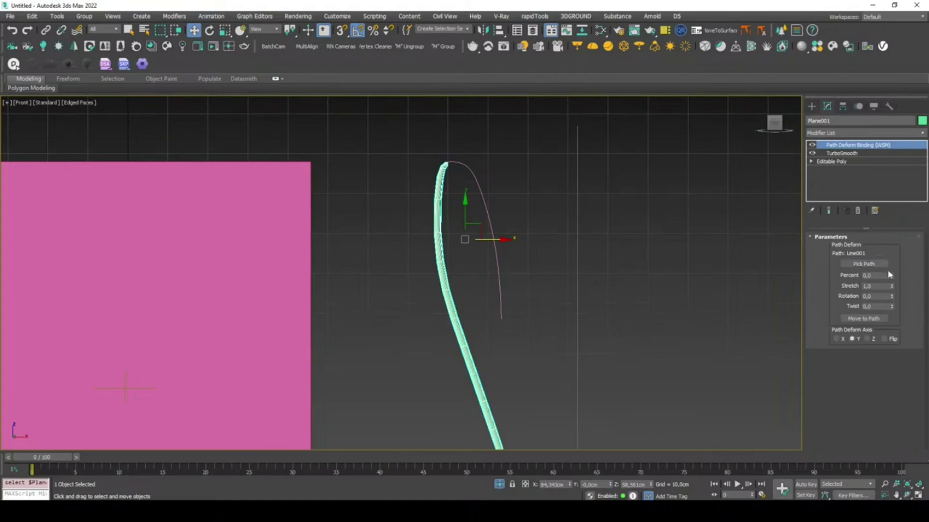
mouse_move(894, 278)
left_mouse_down()
mouse_move(874, 228)
mouse_move(874, 237)
left_mouse_up()
left_click(873, 155)
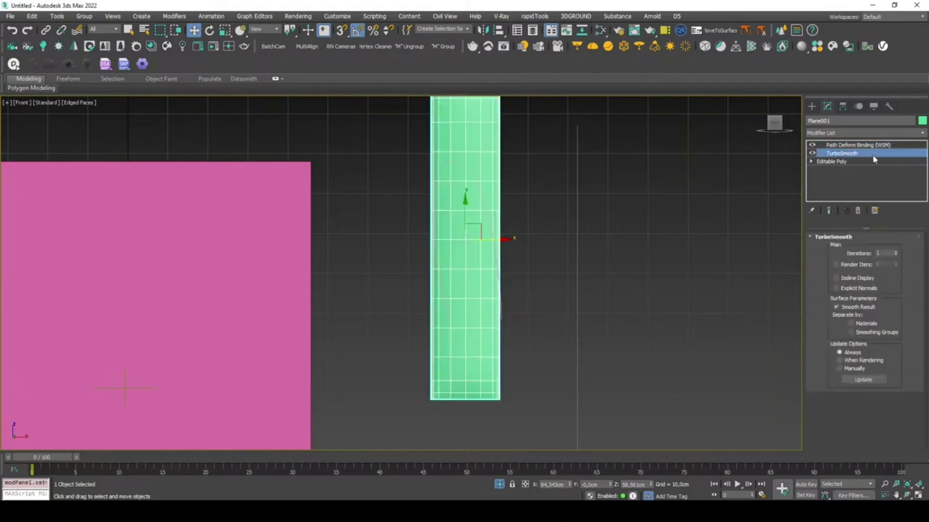
left_click(831, 161)
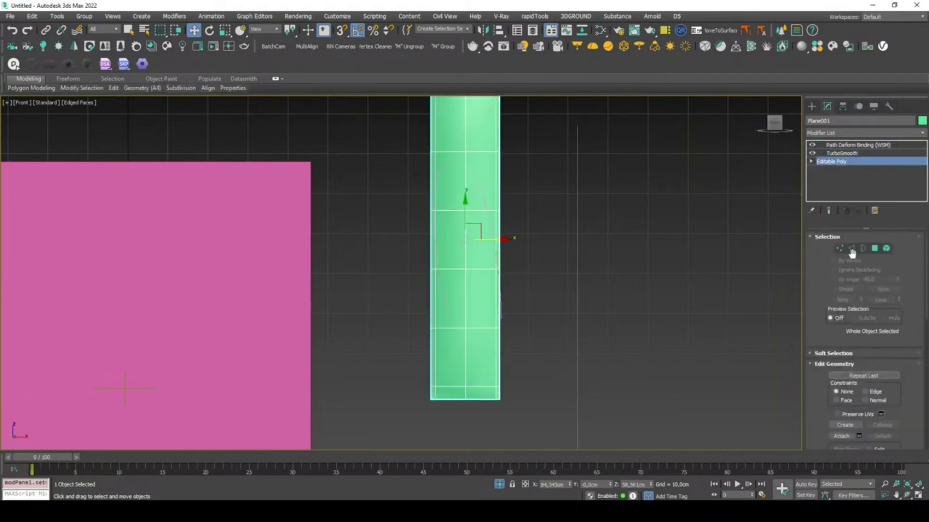
Step: Select the strip's column edges and connect them with 1 segment
left_click(851, 248)
scroll(589, 205, "down", 2)
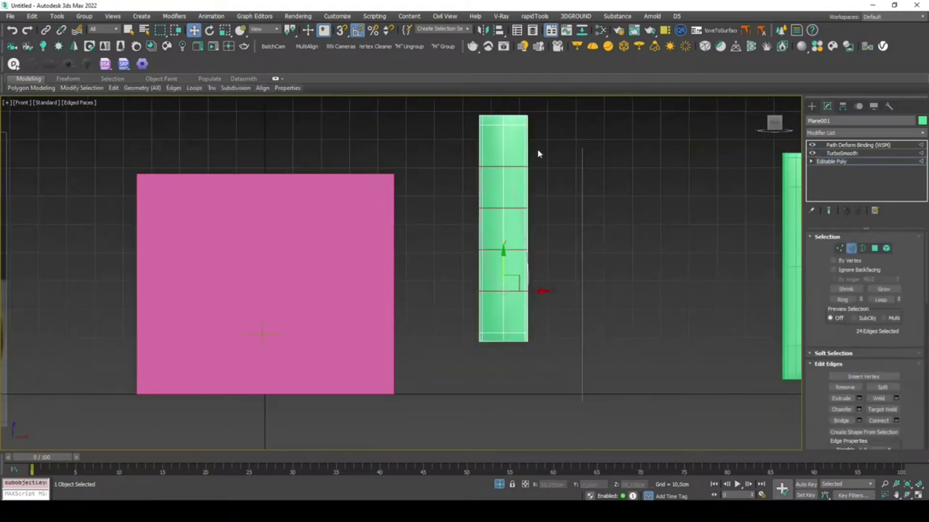
left_click_drag(538, 153, 414, 146)
left_click_drag(549, 186, 426, 193)
left_click_drag(563, 221, 417, 244)
left_click_drag(414, 285, 416, 286, "ctrl")
left_click_drag(545, 311, 511, 320, "ctrl")
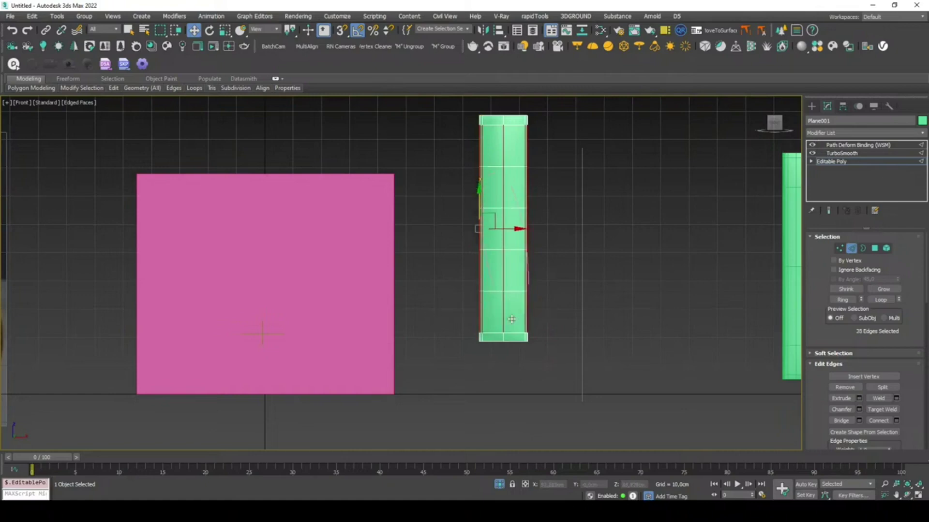
left_click(896, 421)
key("Escape")
left_click(896, 420)
left_click(408, 283)
left_click(408, 283)
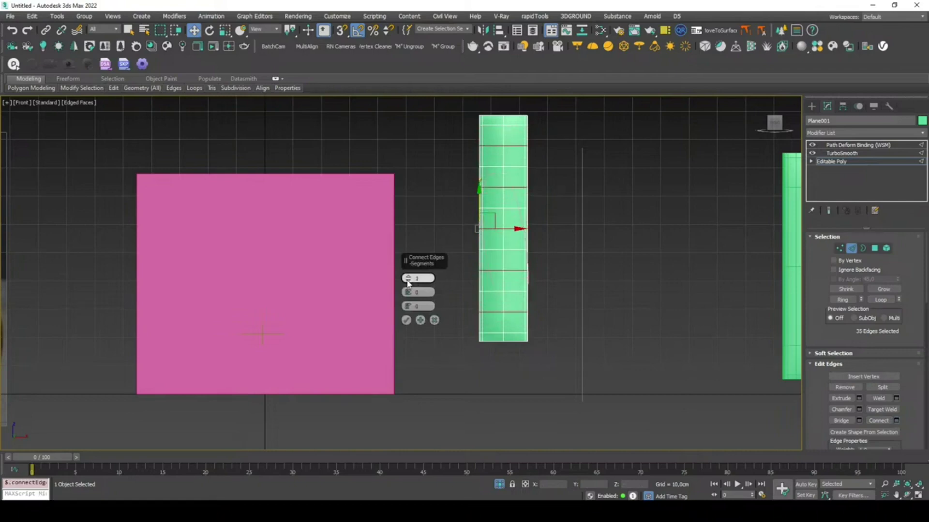
left_click(406, 320)
left_click(851, 249)
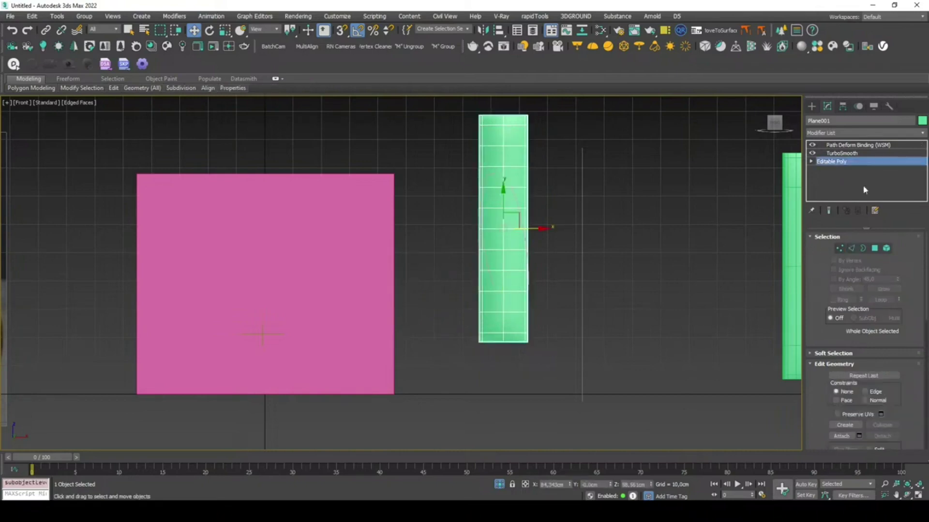
Step: Set Path Deform Percent to 50 and Stretch to 1.083 so the strip drapes evenly
left_click(846, 146)
scroll(536, 241, "up", 2)
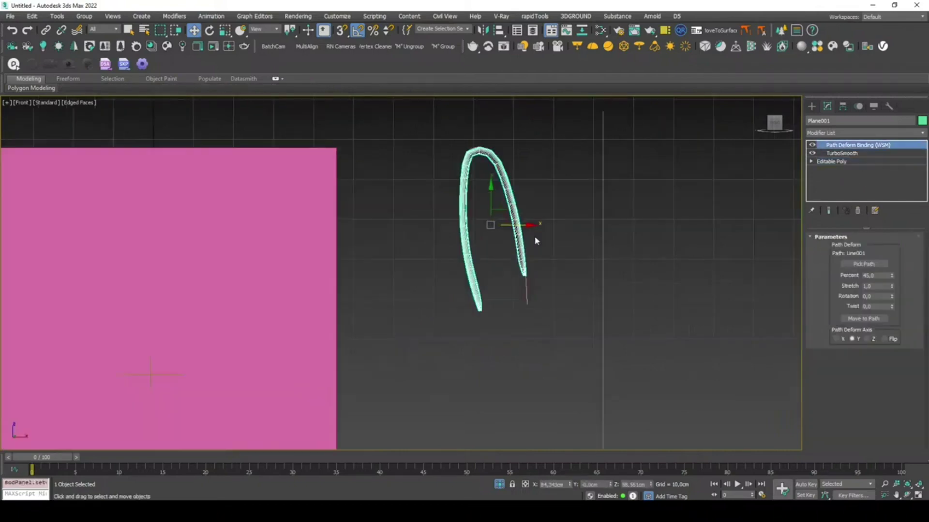
scroll(539, 261, "up", 2)
scroll(477, 245, "up", 1)
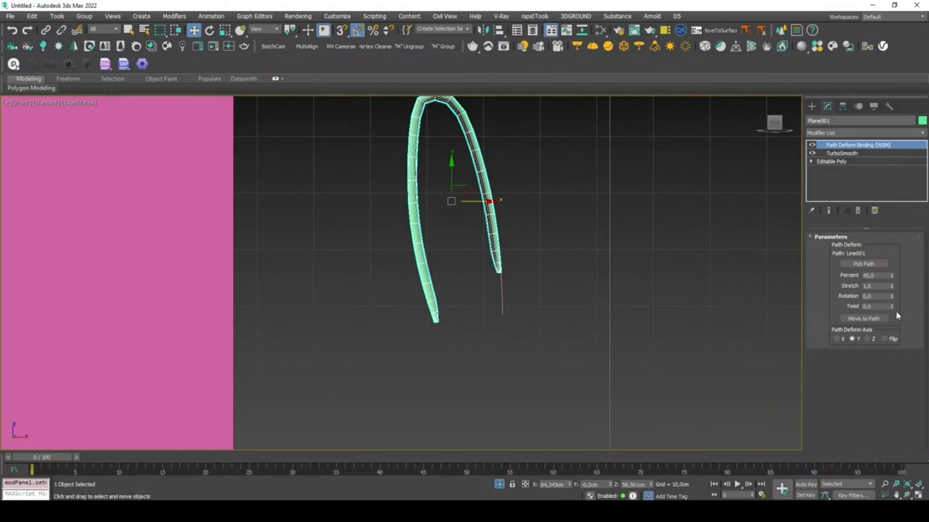
left_click_drag(892, 288, 894, 276)
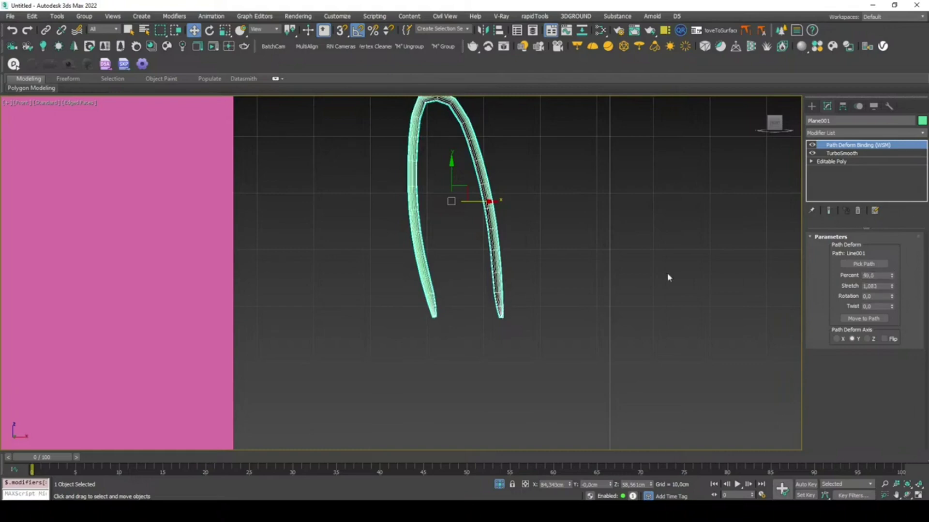
scroll(628, 276, "down", 2)
mouse_move(530, 225)
middle_mouse_down("alt")
mouse_move(567, 251)
mouse_move(557, 253)
middle_mouse_up("alt")
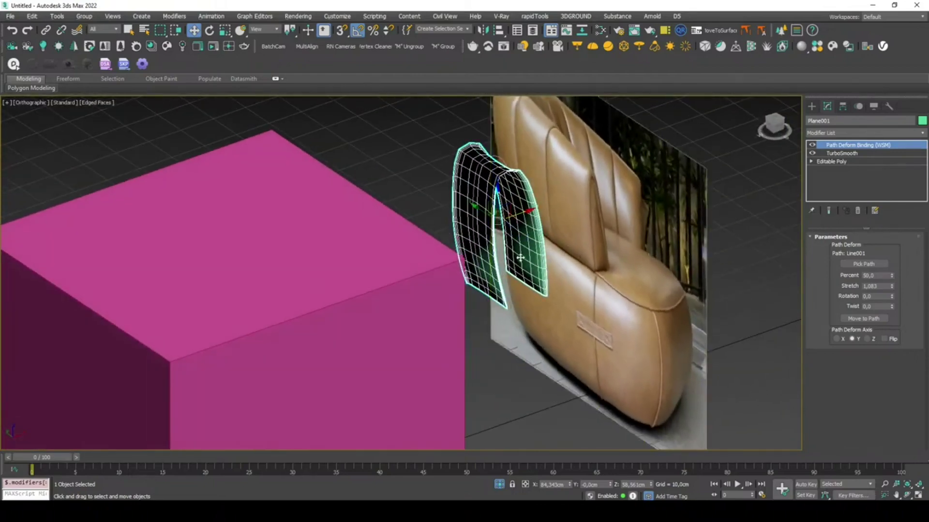
Step: In Top view, select the plane's base-mesh element and rotate it -180° about Z
left_click(884, 339)
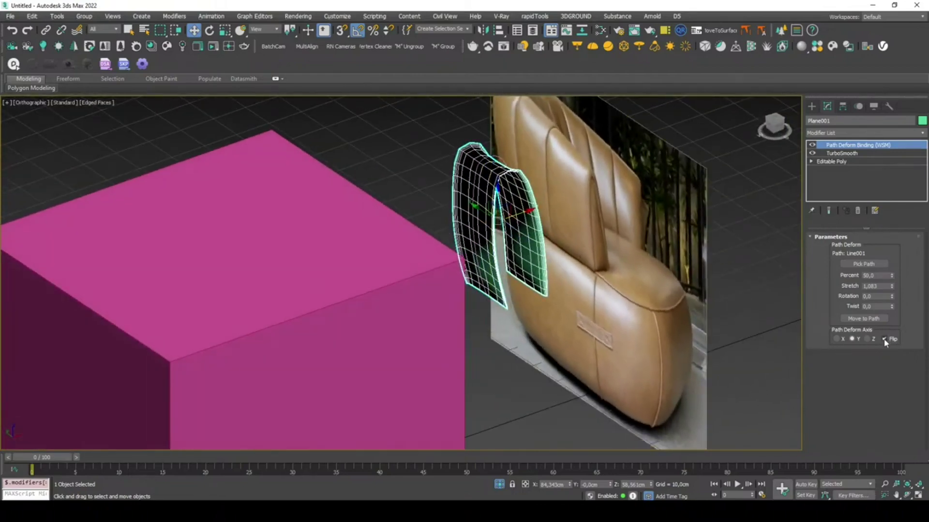
left_click(884, 340)
left_click(853, 163)
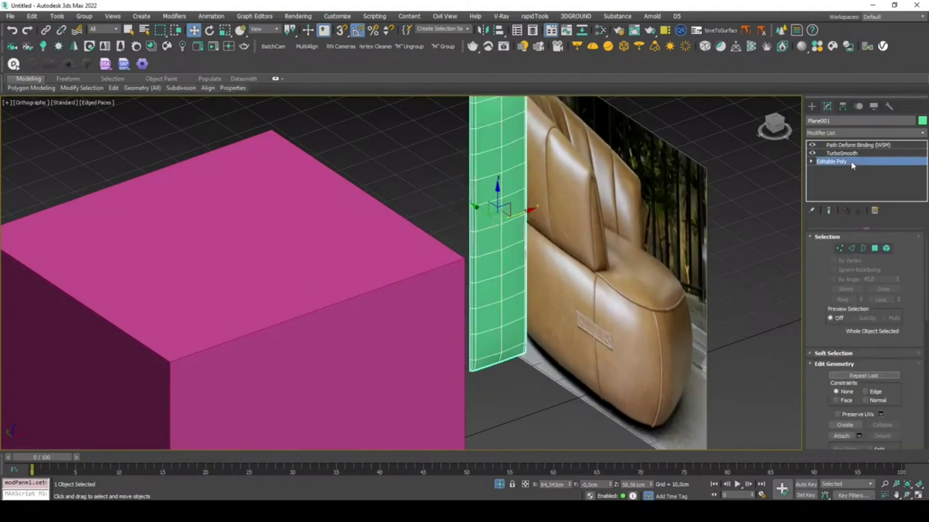
left_click(886, 248)
key("t")
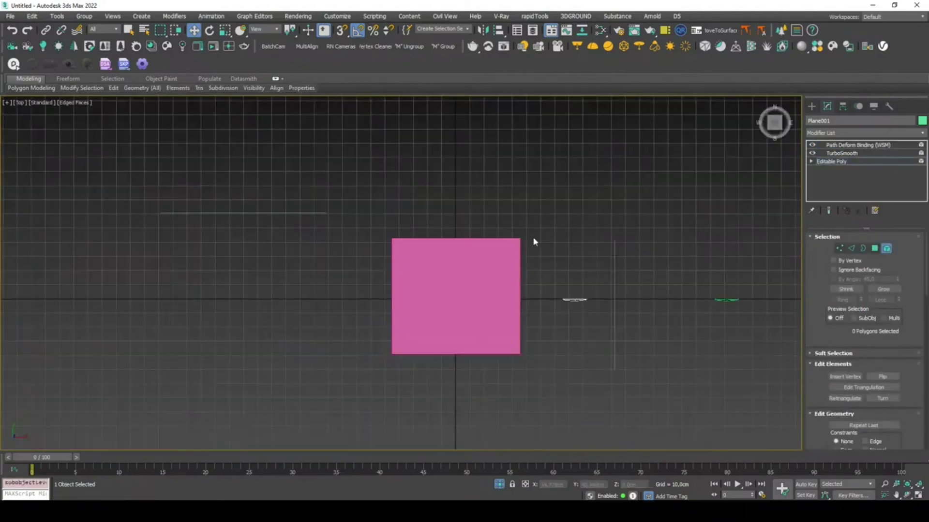
scroll(567, 298, "up", 5)
left_click(588, 309)
key("e")
scroll(596, 302, "up", 2)
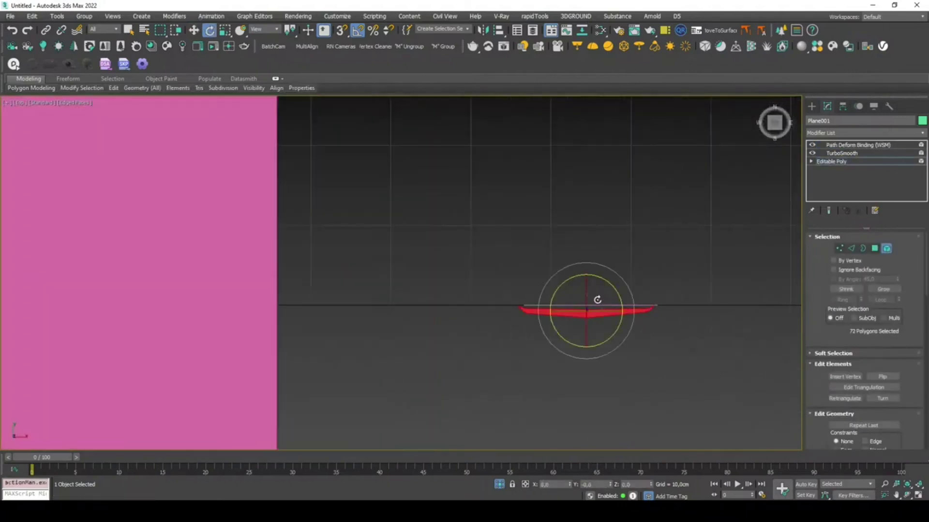
left_click_drag(609, 290, 667, 355)
Step: Nudge the rotated element slightly along Y and deselect it
key("w")
left_click_drag(587, 290, 573, 281)
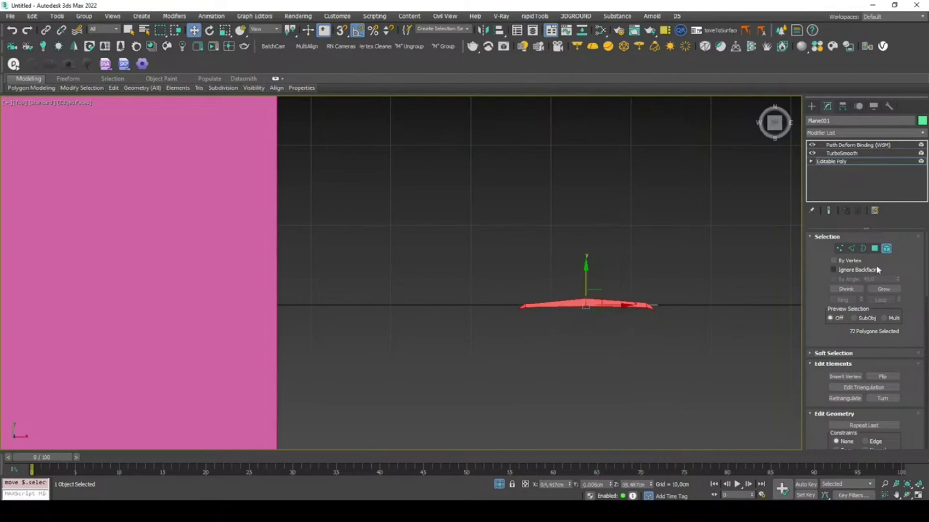
left_click(886, 248)
left_click(672, 251)
mouse_move(645, 281)
middle_mouse_down("alt")
mouse_move(620, 230)
mouse_move(610, 357)
mouse_move(582, 270)
middle_mouse_up("alt")
scroll(582, 270, "down", 3)
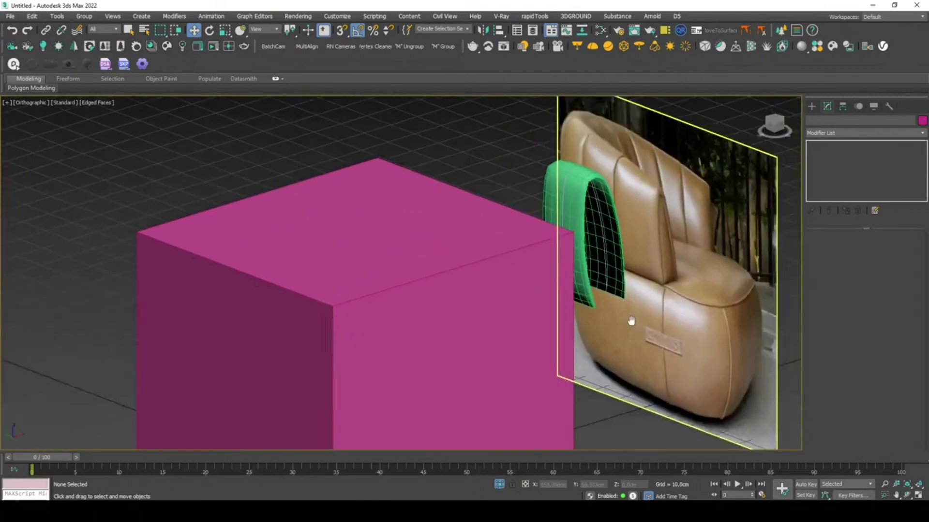
scroll(632, 321, "up", 4)
left_click(570, 241)
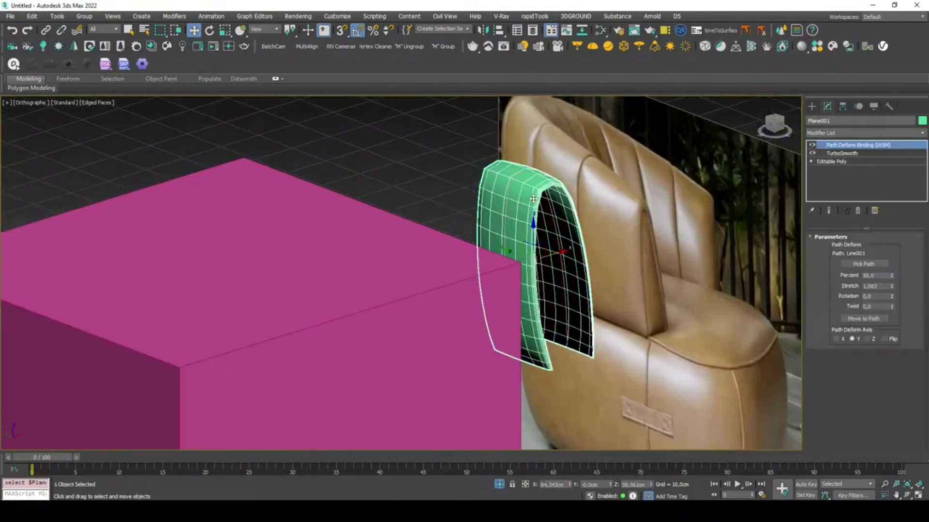
Step: Shift the base-mesh element slightly up in Y and enable Show End Result
key("f")
middle_click_drag(596, 214, 562, 181)
scroll(562, 180, "up", 3)
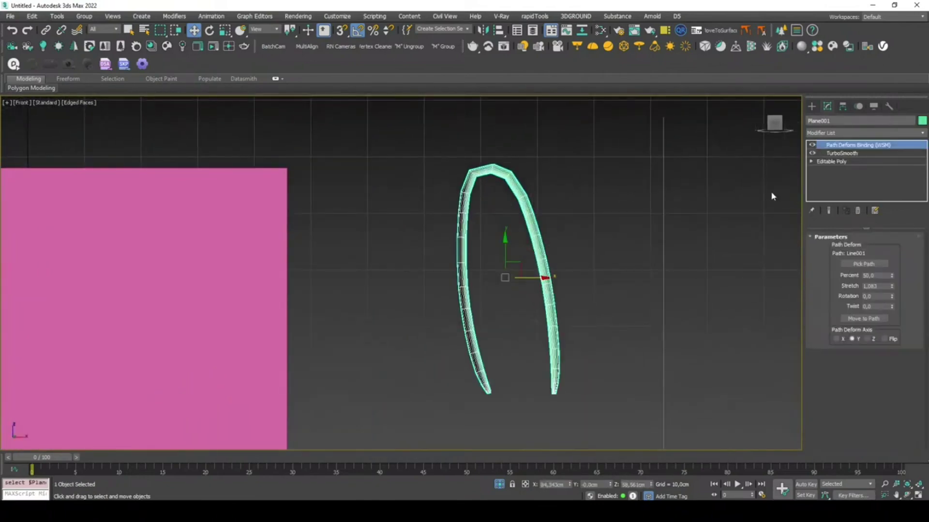
left_click(840, 155)
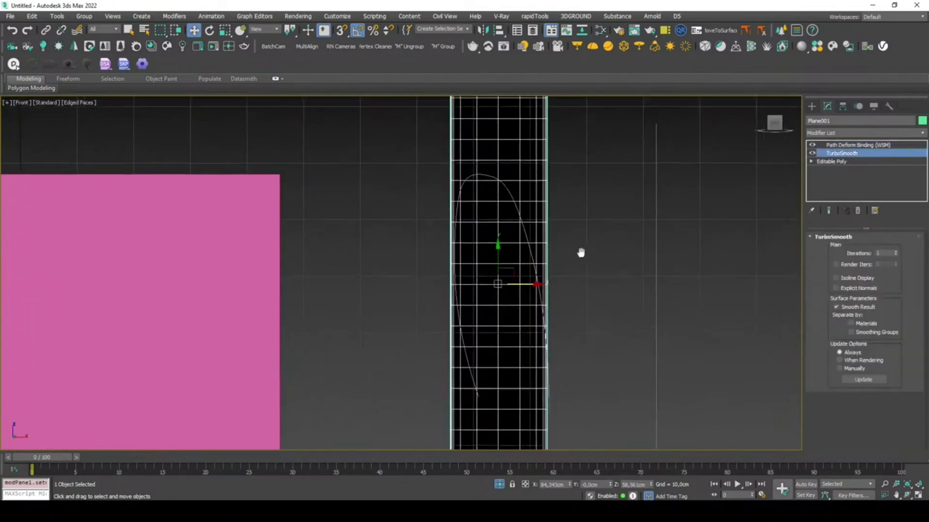
key("t")
scroll(528, 295, "up", 5)
scroll(528, 295, "up", 2)
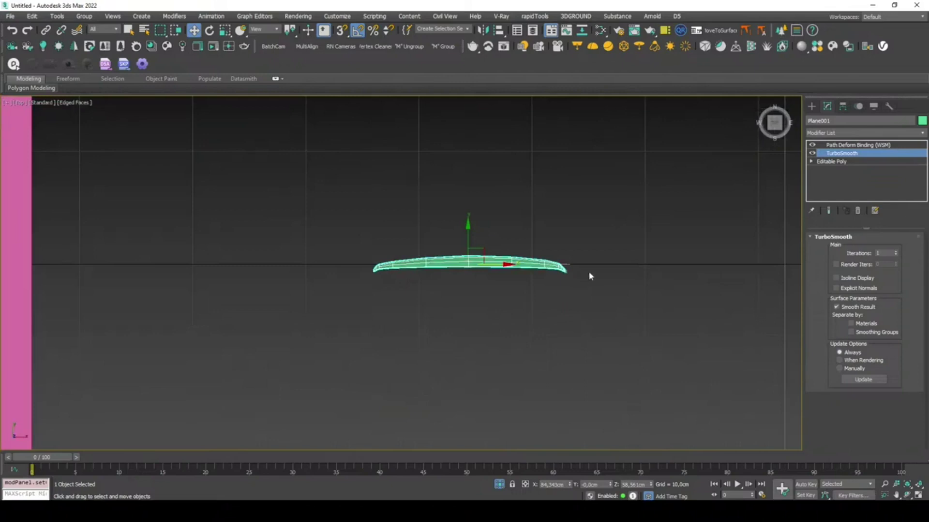
left_click(822, 162)
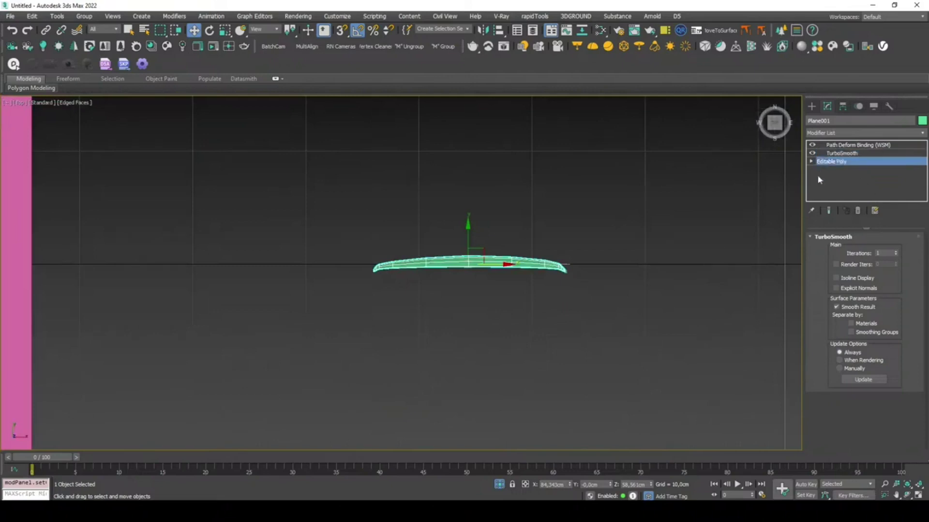
left_click(886, 248)
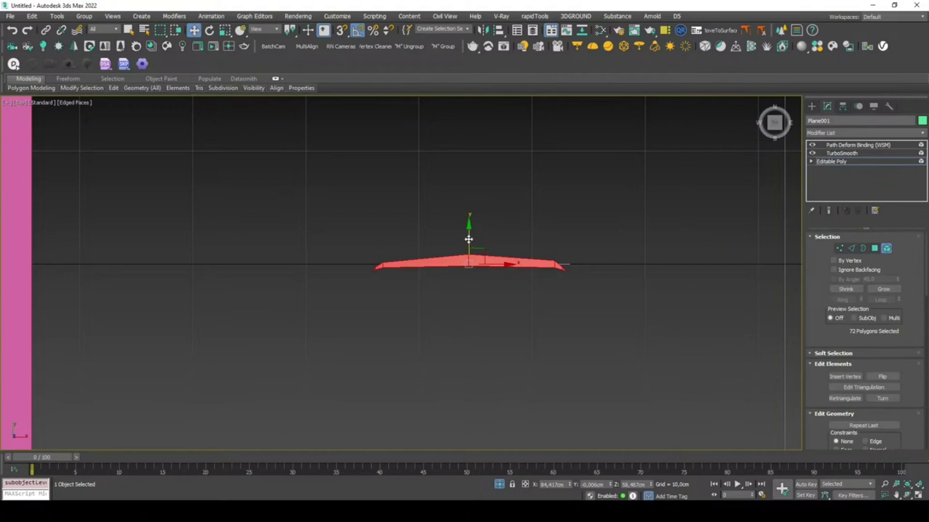
left_click_drag(468, 239, 465, 233)
left_click(828, 211)
mouse_move(556, 240)
middle_mouse_down("alt")
mouse_move(575, 187)
mouse_move(568, 158)
mouse_move(553, 170)
mouse_move(570, 187)
middle_mouse_up("alt")
Step: In Top view, select the middle vertex columns and lift them to round the profile
left_click(839, 248)
key("t")
scroll(578, 300, "up", 5)
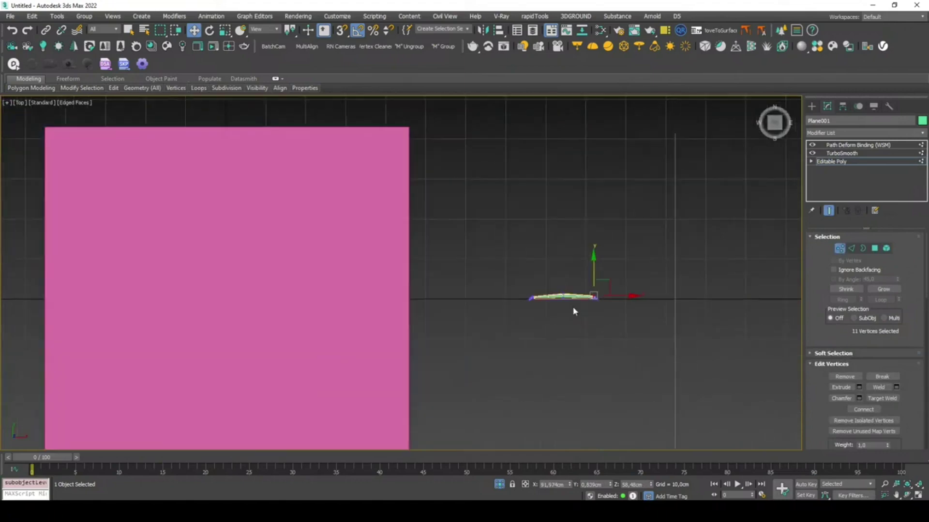
scroll(575, 312, "up", 4)
scroll(576, 291, "up", 2)
scroll(531, 293, "up", 1)
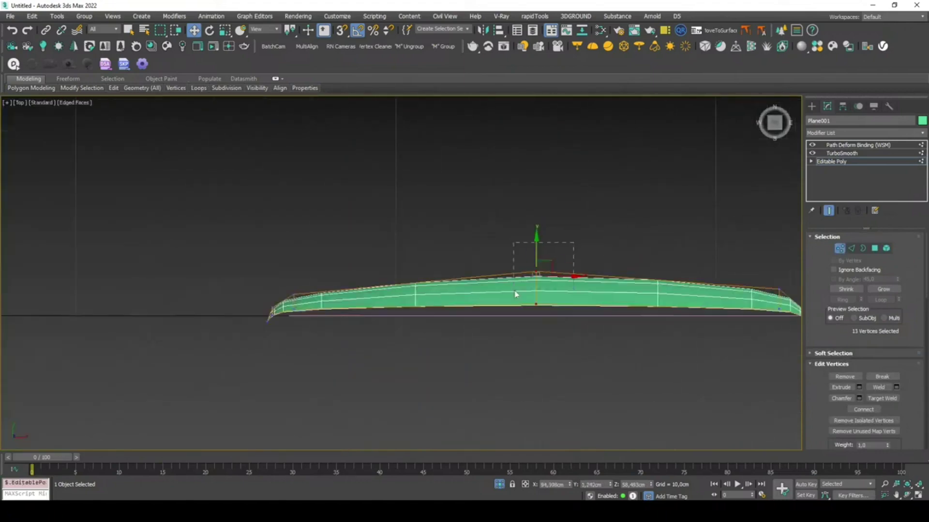
left_click_drag(537, 261, 505, 255)
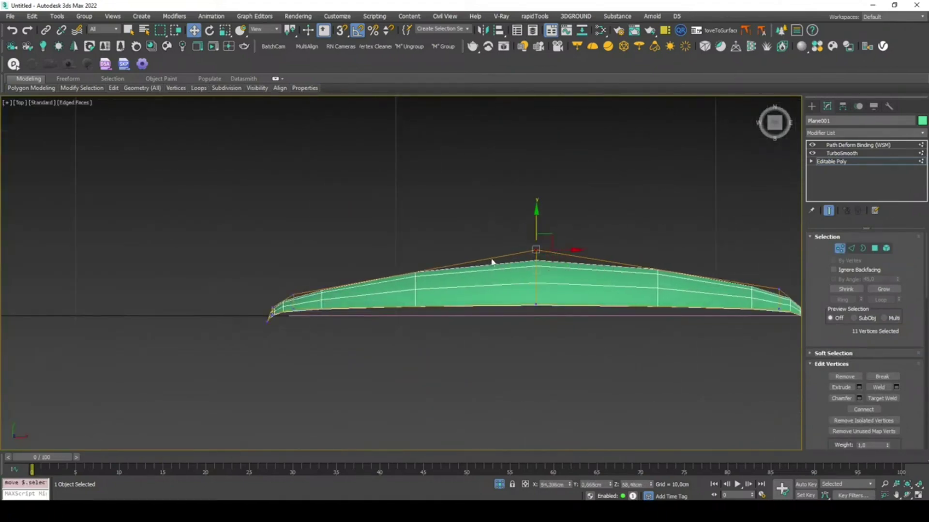
left_click_drag(382, 261, 404, 319)
left_click_drag(659, 267, 672, 304)
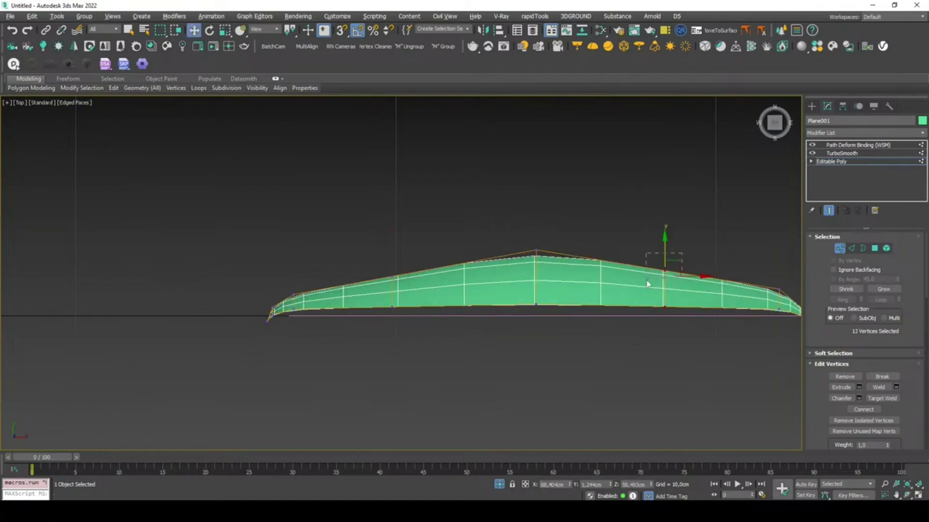
left_click_drag(445, 242, 393, 290, "ctrl")
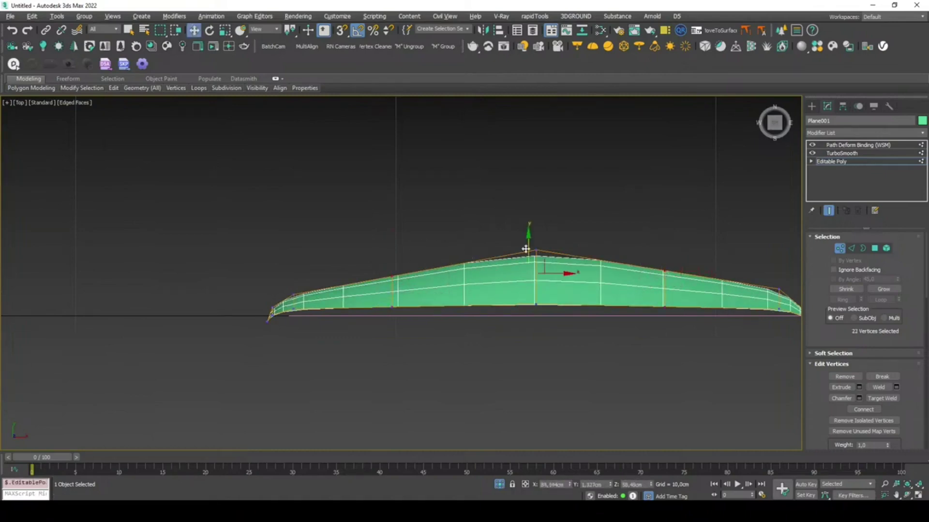
left_click_drag(527, 249, 526, 241)
Step: Scale the selected vertices outward, then review the bulging panel at Path Deform Binding
key("r")
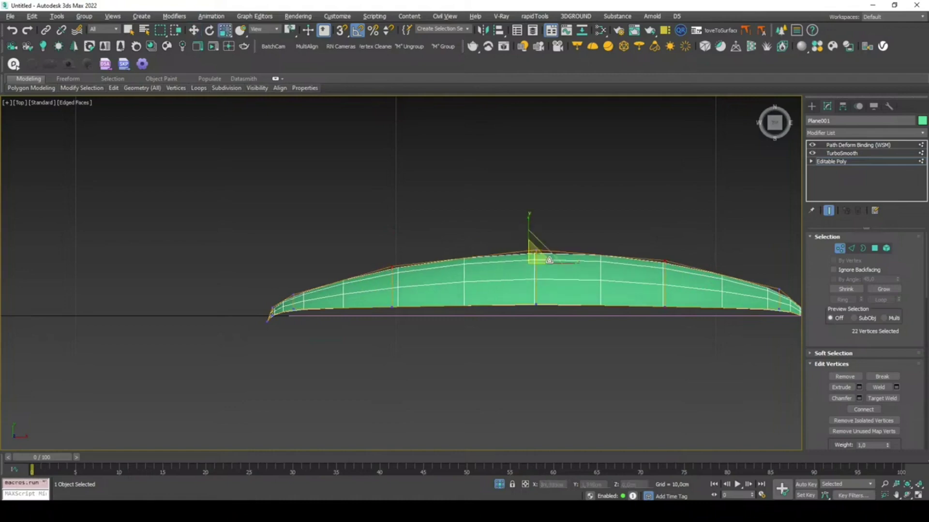
left_click_drag(567, 263, 582, 264)
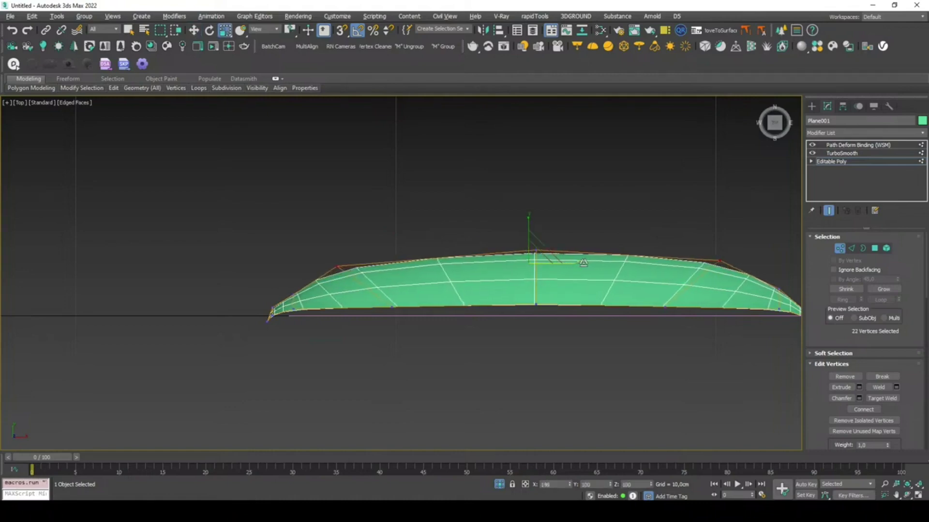
scroll(645, 230, "down", 3)
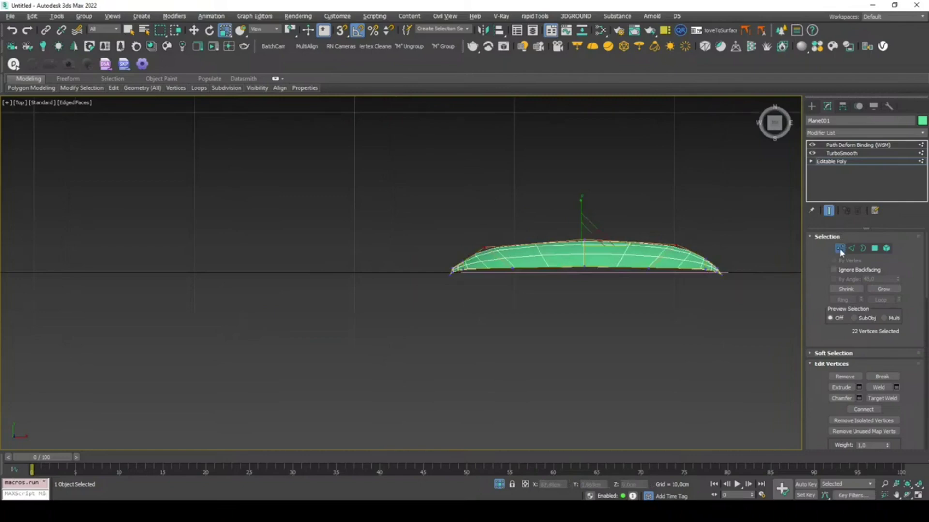
left_click(857, 144)
mouse_move(676, 179)
middle_mouse_down("alt")
mouse_move(622, 203)
mouse_move(632, 174)
mouse_move(624, 170)
mouse_move(615, 222)
mouse_move(548, 219)
middle_mouse_up("alt")
middle_click_drag(747, 232, 563, 248, "alt")
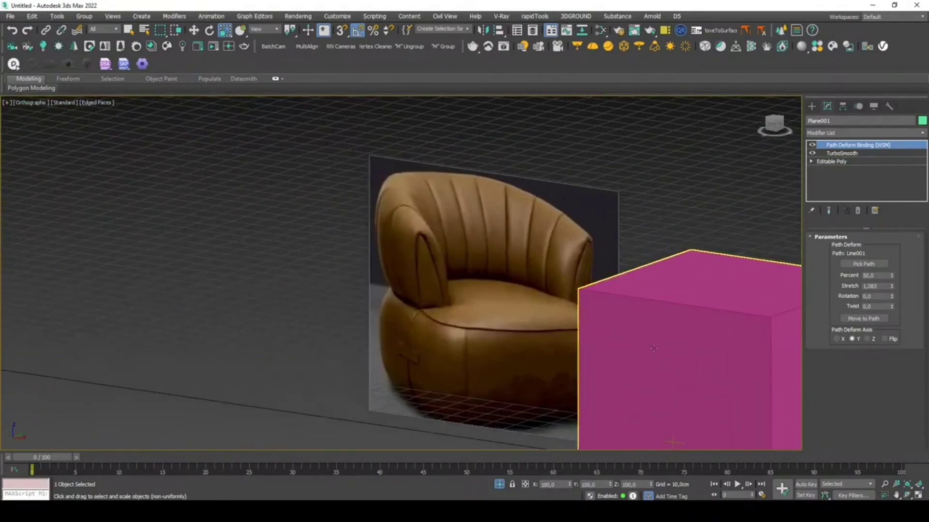
Step: Select the small backrest panel and its path line in a top wireframe view
scroll(528, 237, "down", 5)
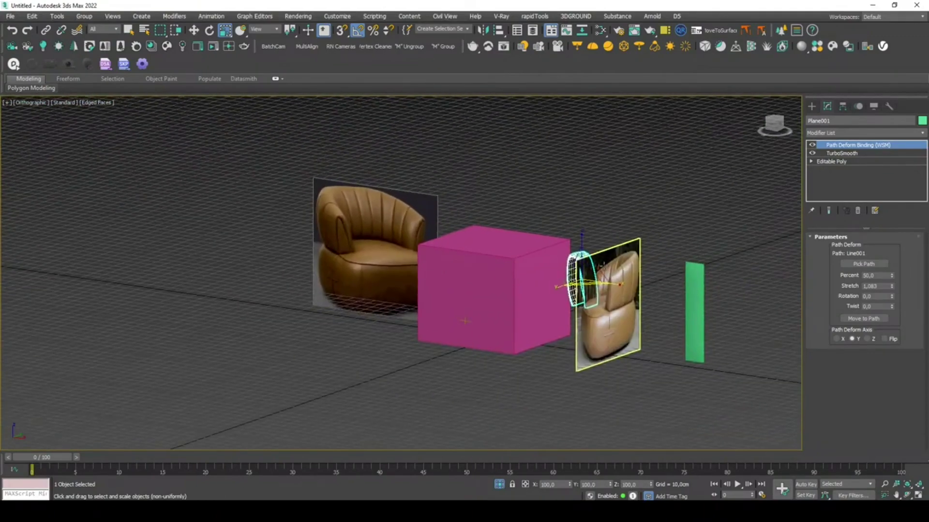
key("t")
scroll(578, 279, "up", 2)
key("F3")
scroll(628, 271, "down", 1)
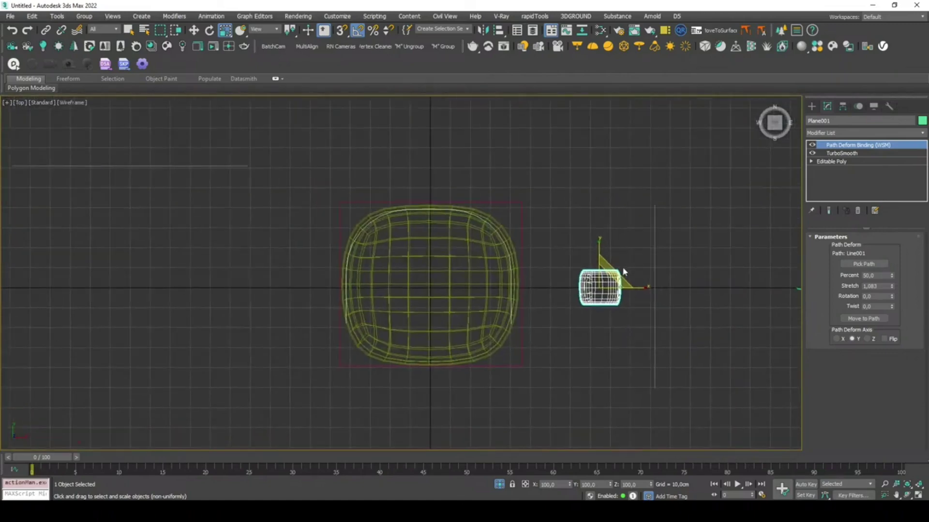
scroll(638, 266, "up", 3)
left_click(627, 265)
middle_click_drag(627, 266, 564, 169)
left_click_drag(564, 169, 527, 292)
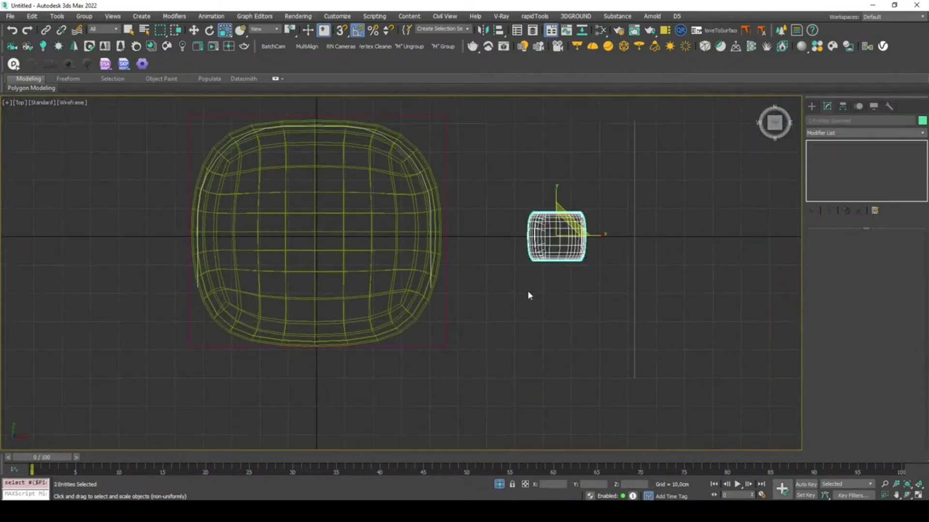
middle_click_drag(527, 291, 670, 300)
Step: Shift-clone the panel and path to the seat's left side as a Copy, creating Line002
key("w")
left_click_drag(617, 228, 285, 234, "shift")
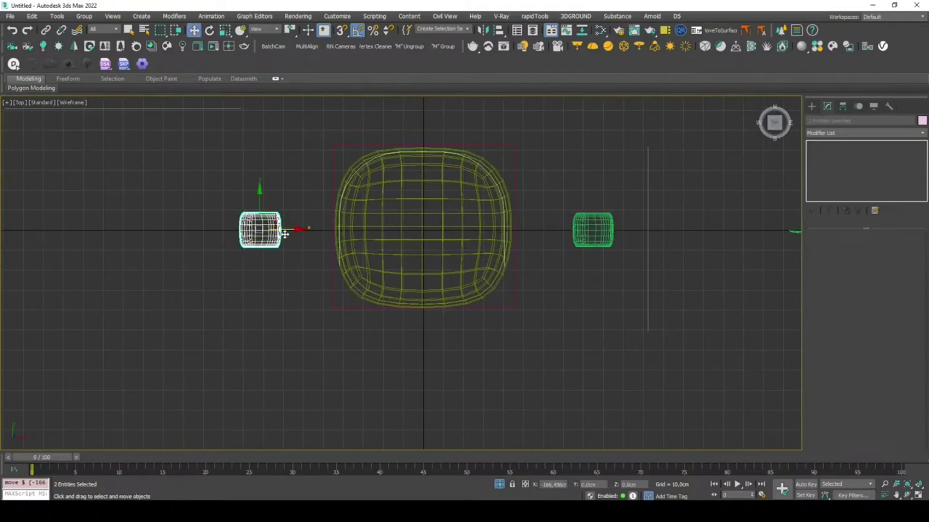
key("ctrl+z")
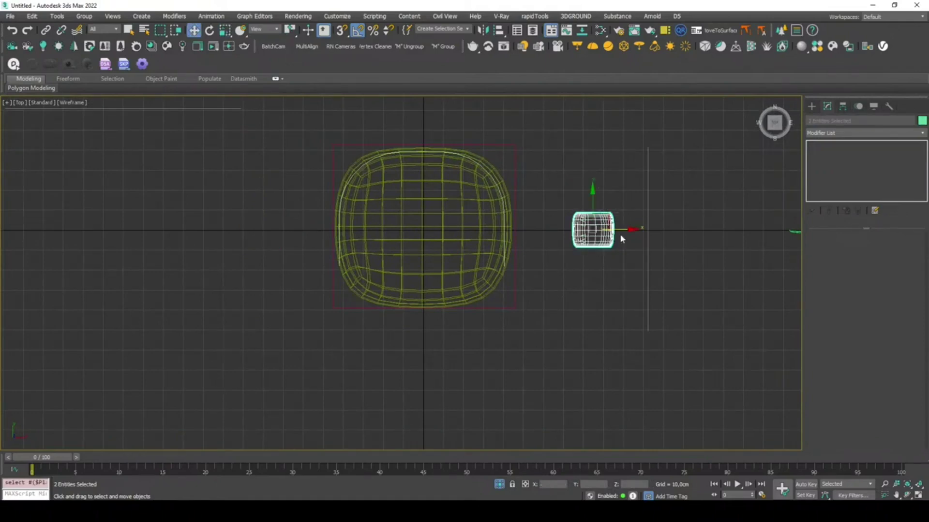
left_click_drag(621, 239, 280, 257, "shift")
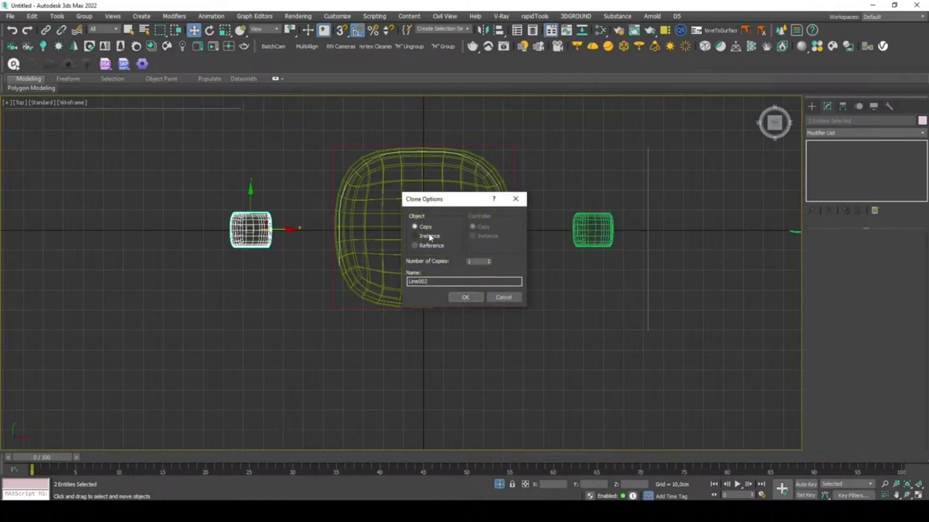
left_click(464, 297)
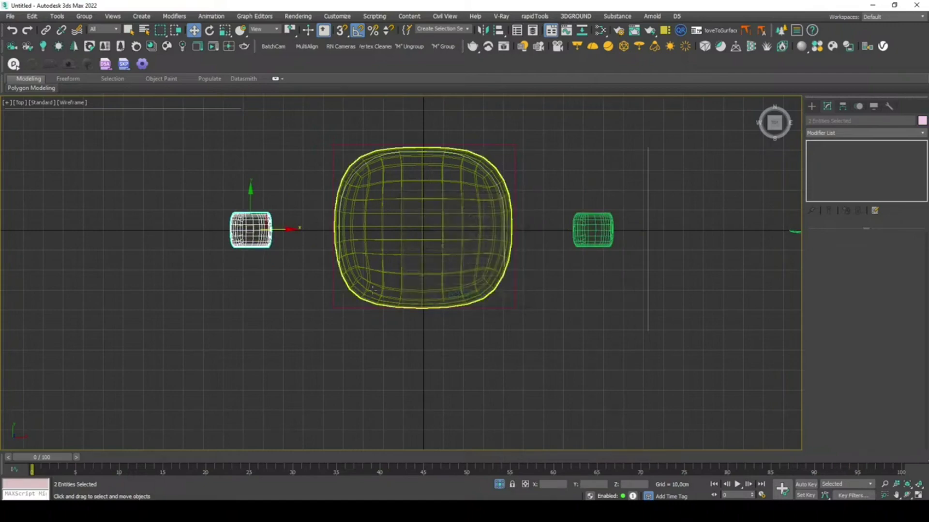
Step: Convert the left padded segment to an Editable Poly, baking in its TurboSmooth
scroll(283, 253, "up", 2)
left_click(283, 245)
left_click(266, 230)
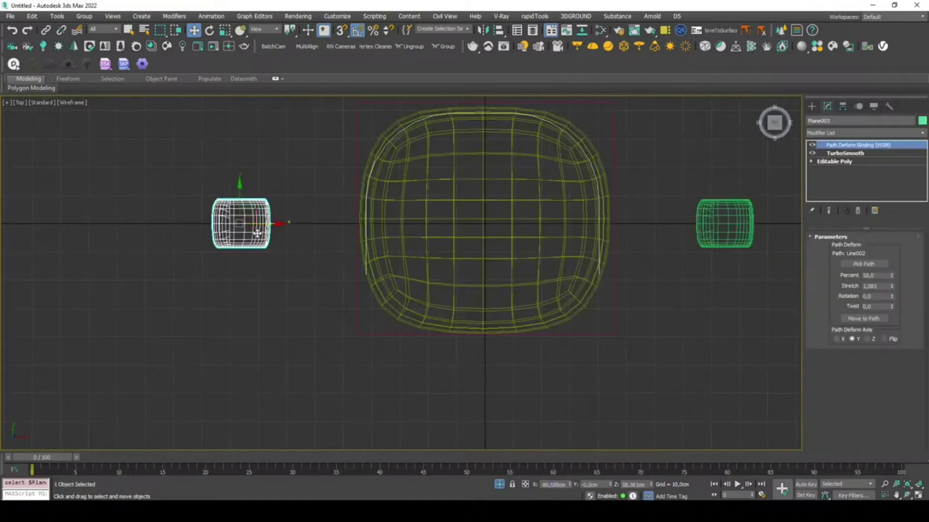
middle_click_drag(269, 230, 298, 230)
key("F3")
key("F3")
key("F3")
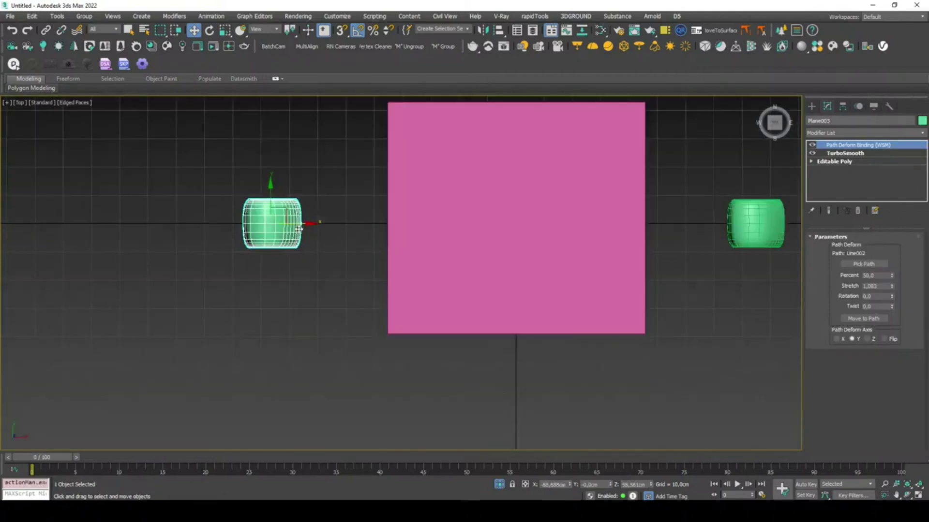
right_click(259, 223)
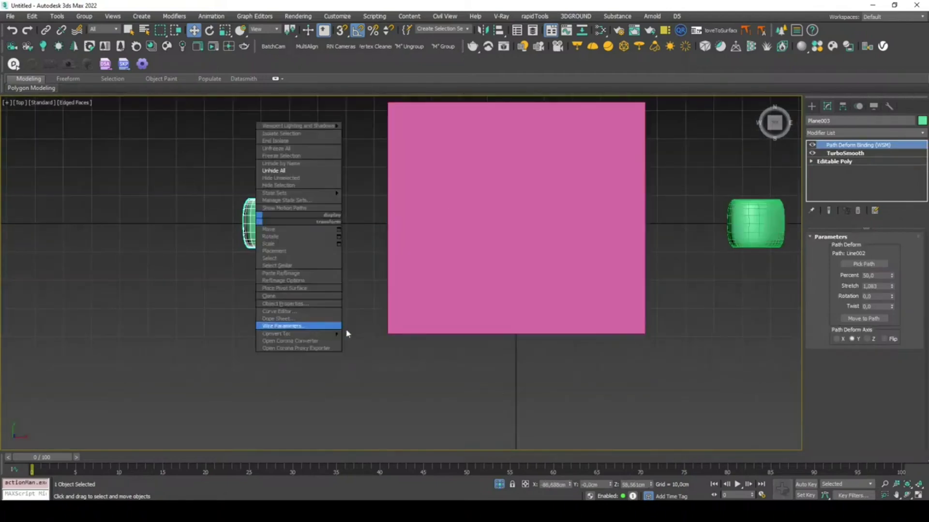
mouse_move(297, 333)
left_click(365, 342)
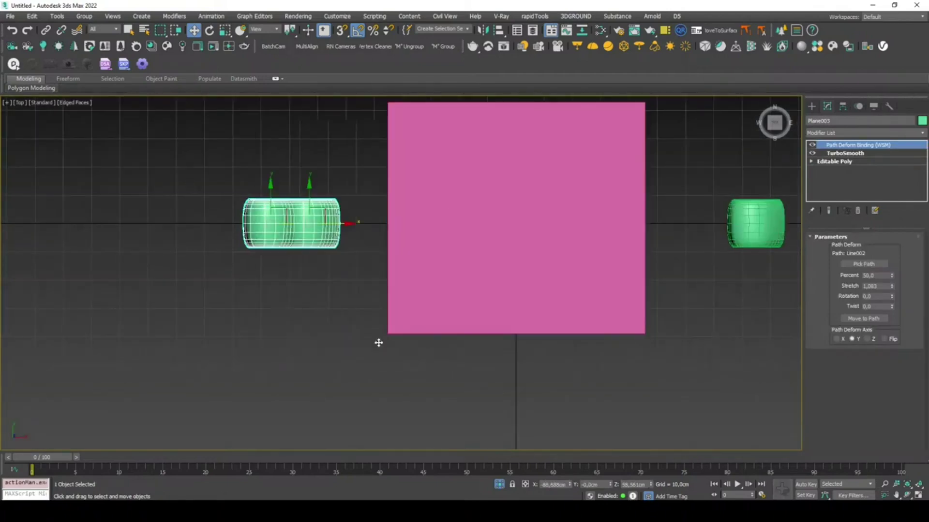
left_click(351, 276)
mouse_move(347, 274)
middle_mouse_down("alt")
mouse_move(316, 218)
mouse_move(358, 279)
middle_mouse_up("alt")
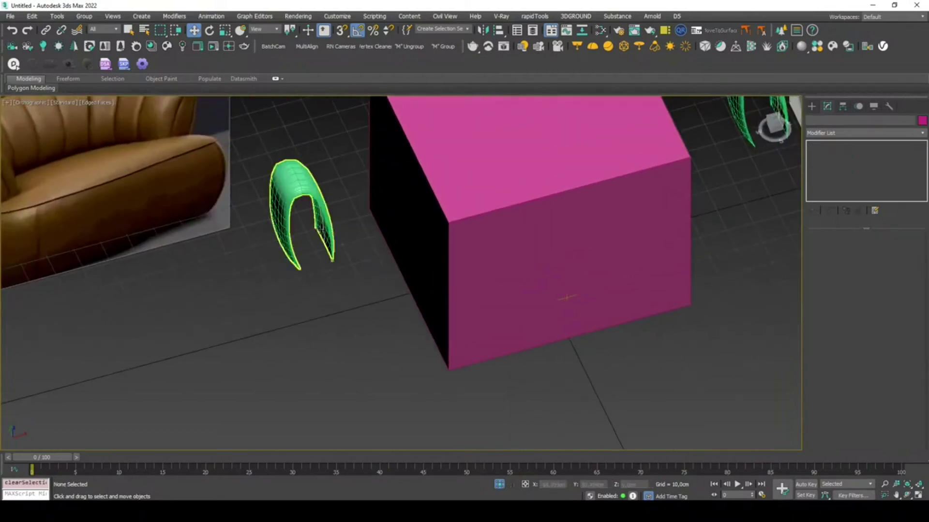
Step: Collapse Plane003's stack up to Path Deform Binding so the arch stays as plain Editable Poly
scroll(319, 220, "up", 3)
left_click(292, 207)
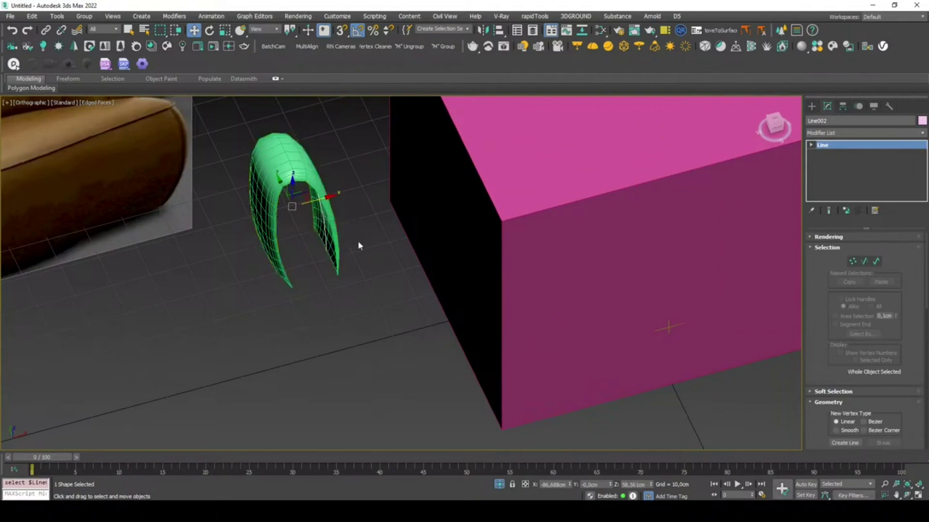
key("Delete")
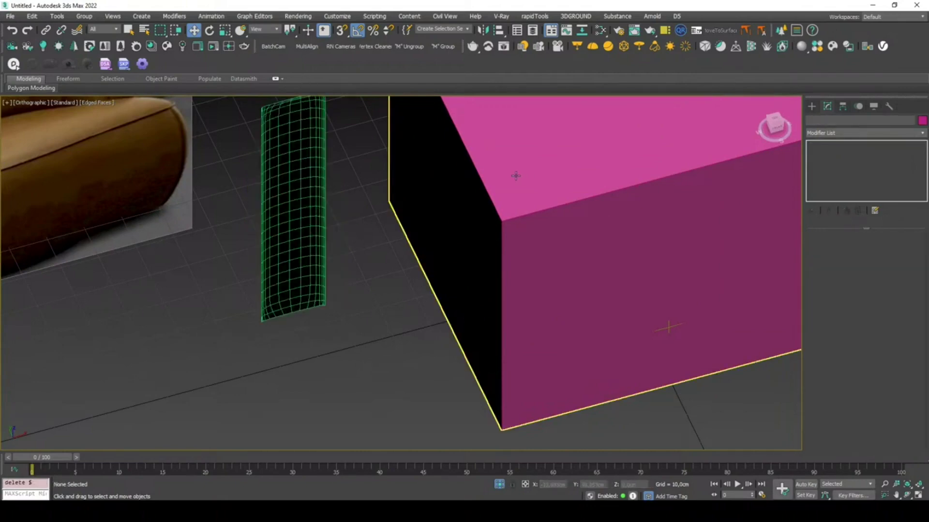
key("ctrl+z")
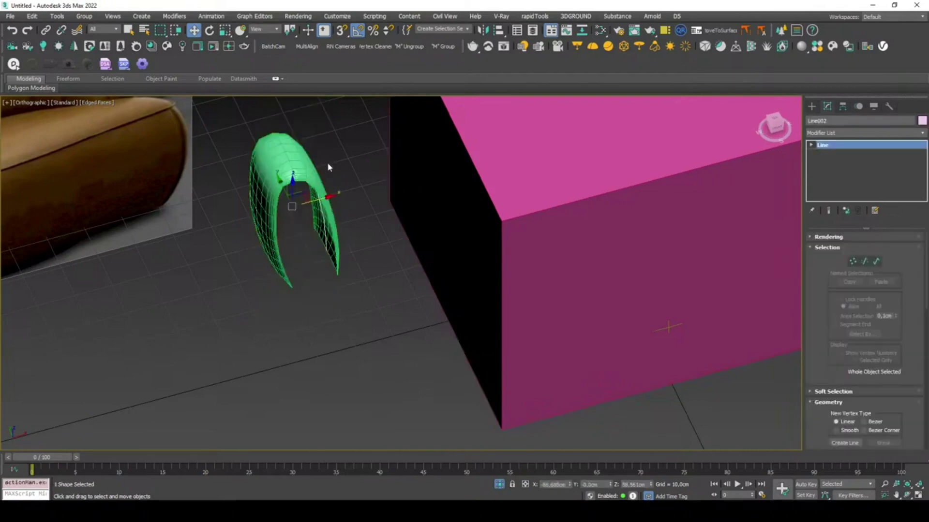
left_click(312, 161)
left_click(312, 161)
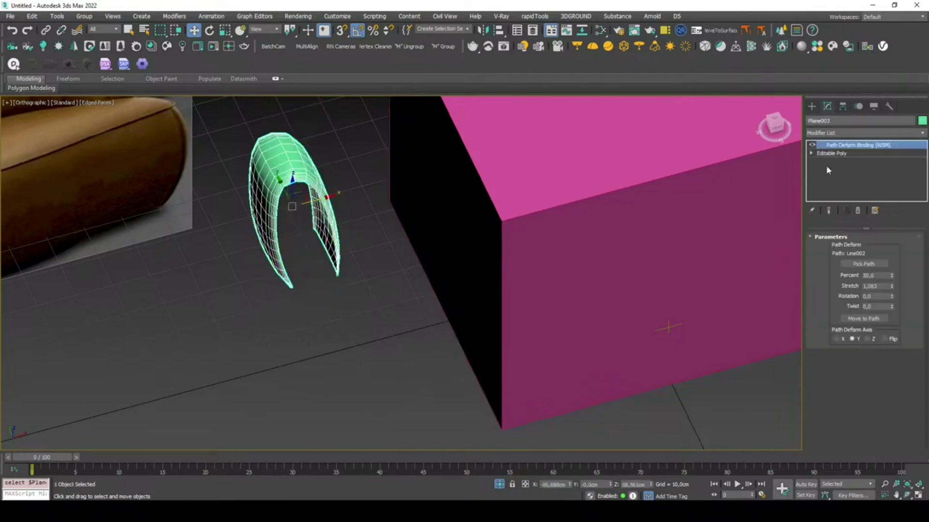
right_click(866, 148)
left_click(836, 235)
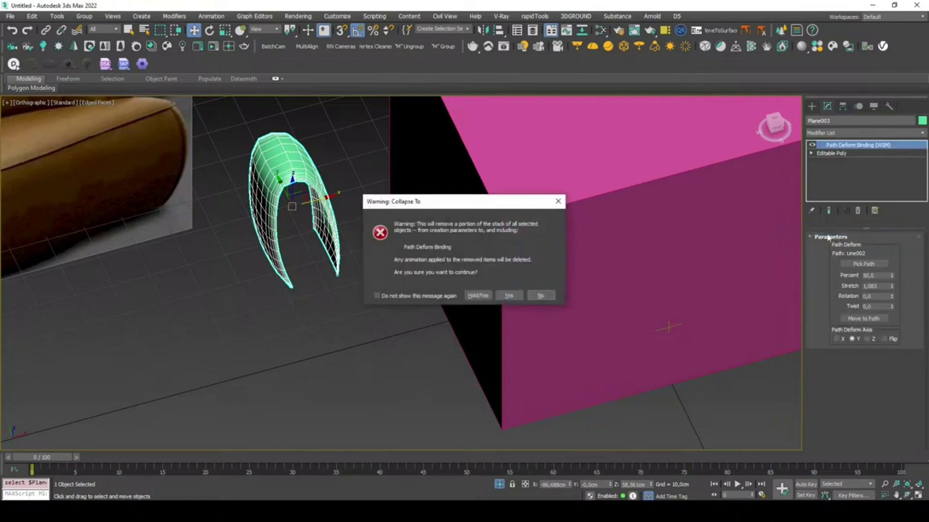
left_click(509, 295)
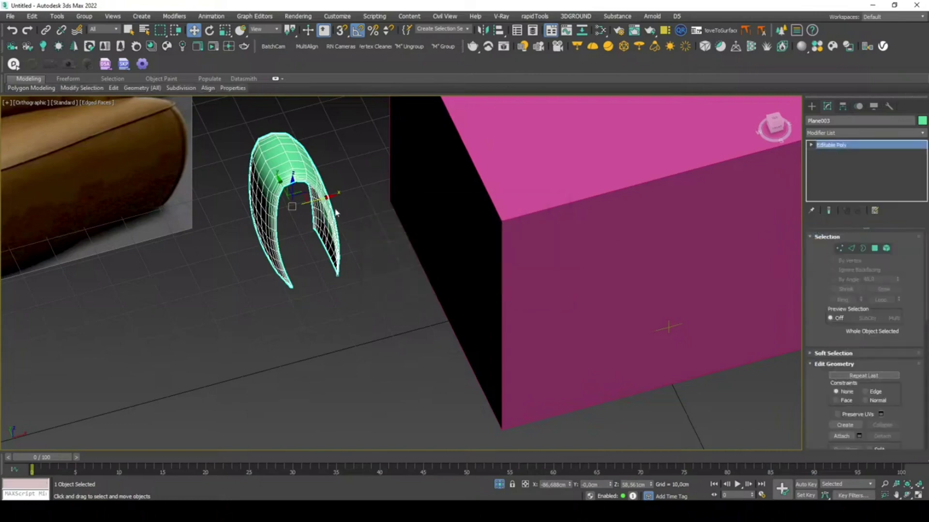
scroll(337, 194, "down", 2)
Step: Hide the pink box in top view to reveal the cushion
key("t")
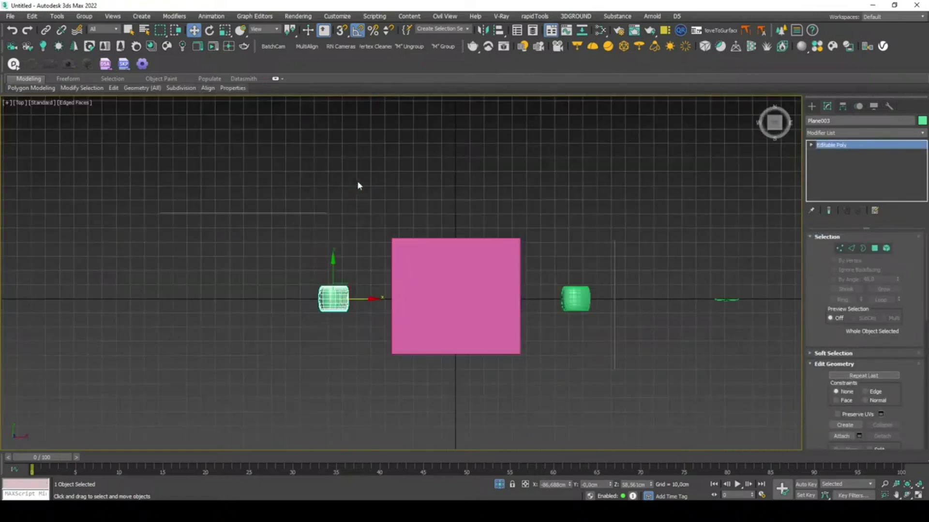
scroll(360, 256, "up", 3)
middle_click_drag(362, 321, 344, 246)
left_click(461, 225)
right_click(462, 226)
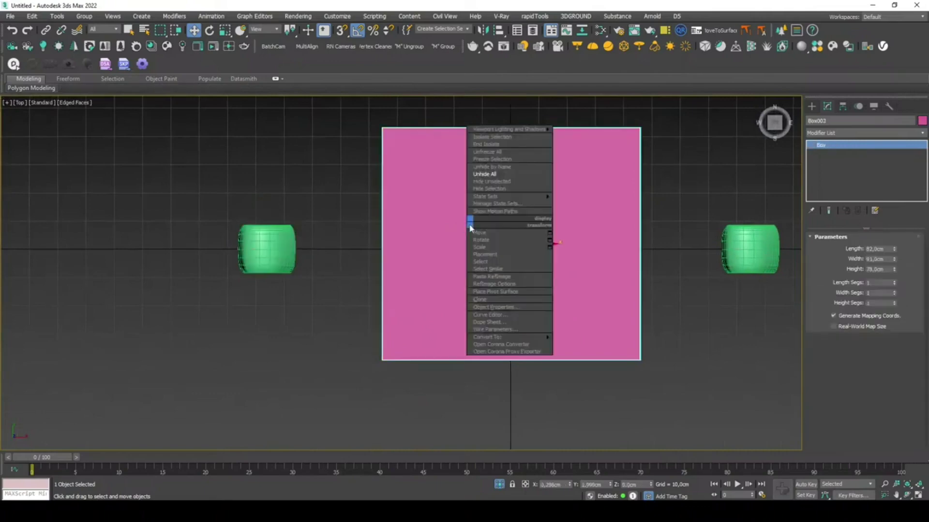
left_click(494, 201)
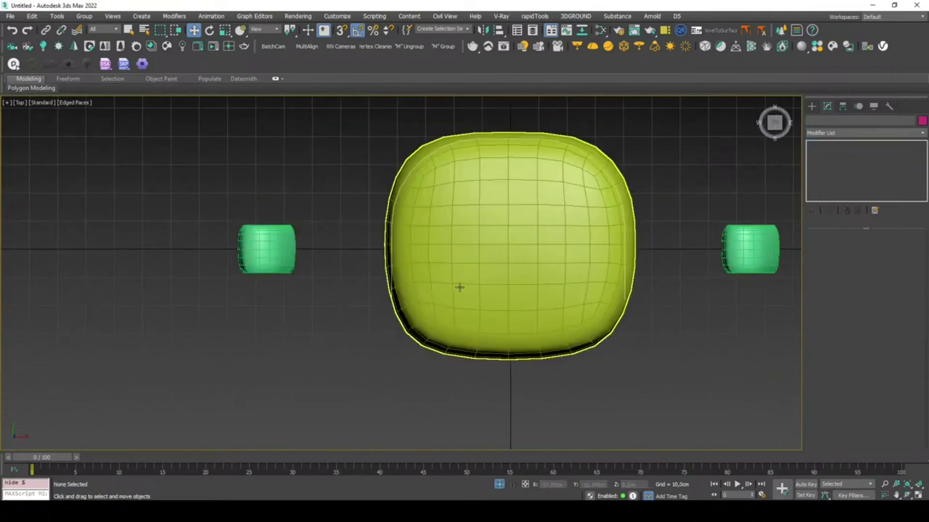
Step: Move Rectangle001's left and right side vertices inward around the cushion
left_click(393, 248)
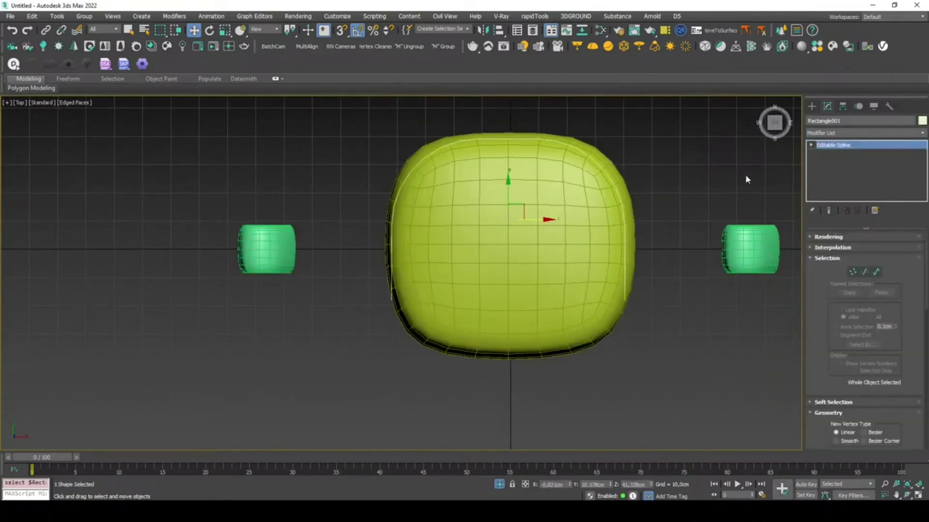
left_click(852, 271)
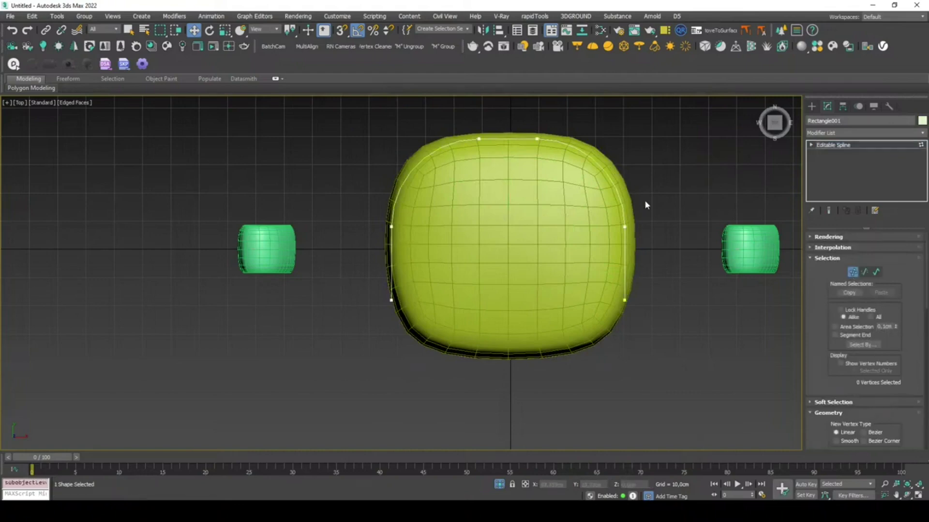
left_click_drag(661, 136, 528, 367)
left_click_drag(640, 301, 629, 301)
left_click(611, 300)
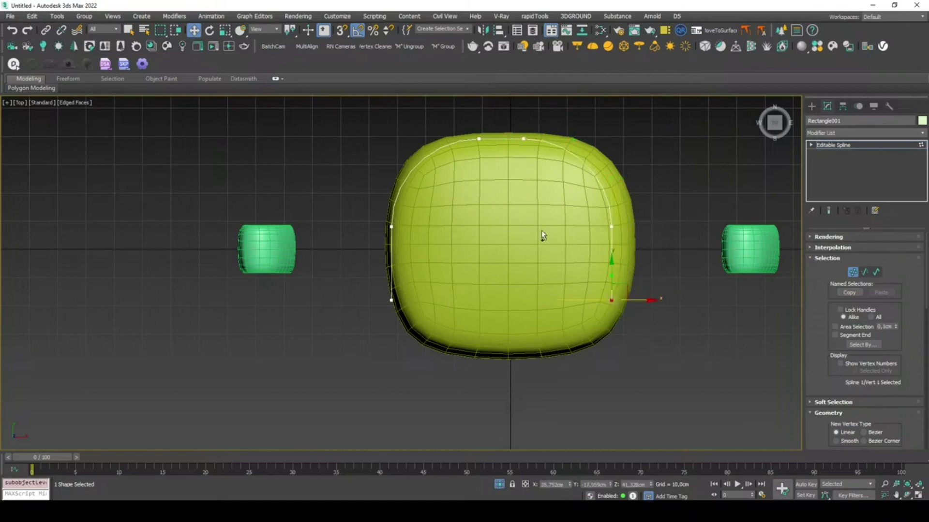
left_click_drag(410, 227, 358, 339)
left_click_drag(418, 301, 427, 300)
left_click(399, 300)
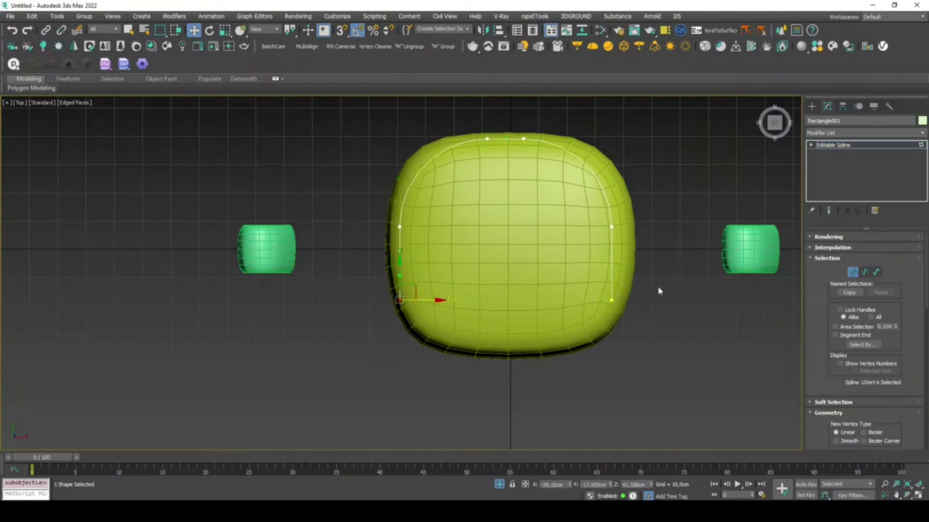
left_click_drag(660, 285, 375, 356)
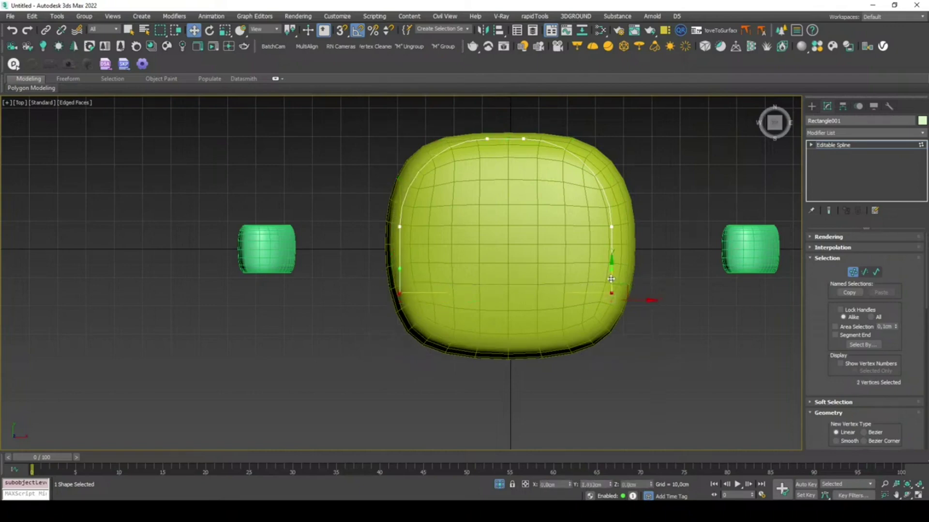
Step: Scale the bottom vertices up and inward and rotate the bottom-right vertex's curve
key("r")
mouse_move(600, 302)
left_mouse_down()
mouse_move(600, 294)
mouse_move(548, 291)
left_mouse_up()
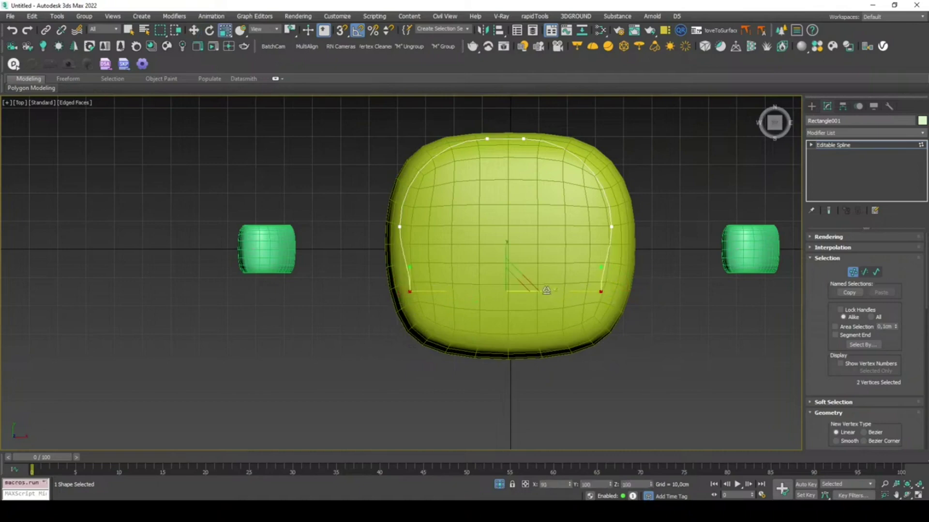
left_click(607, 292)
key("e")
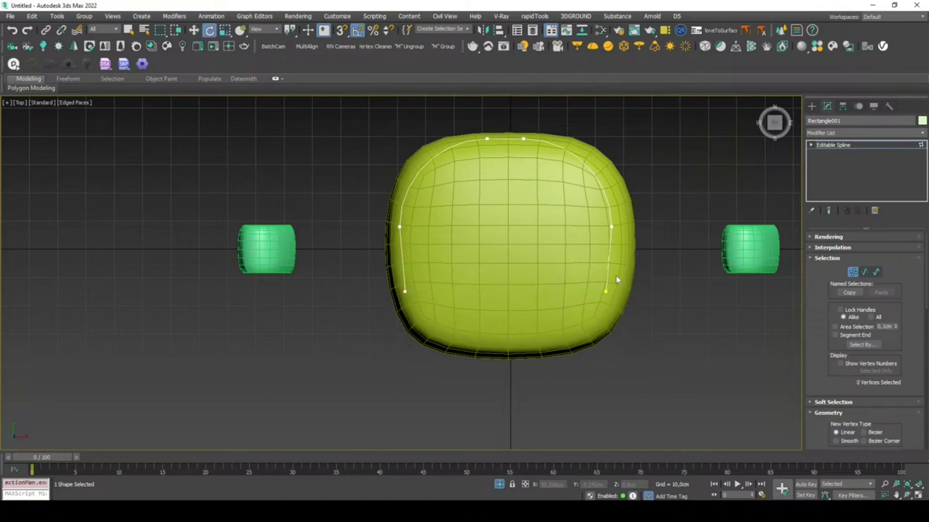
left_click_drag(639, 275, 641, 275)
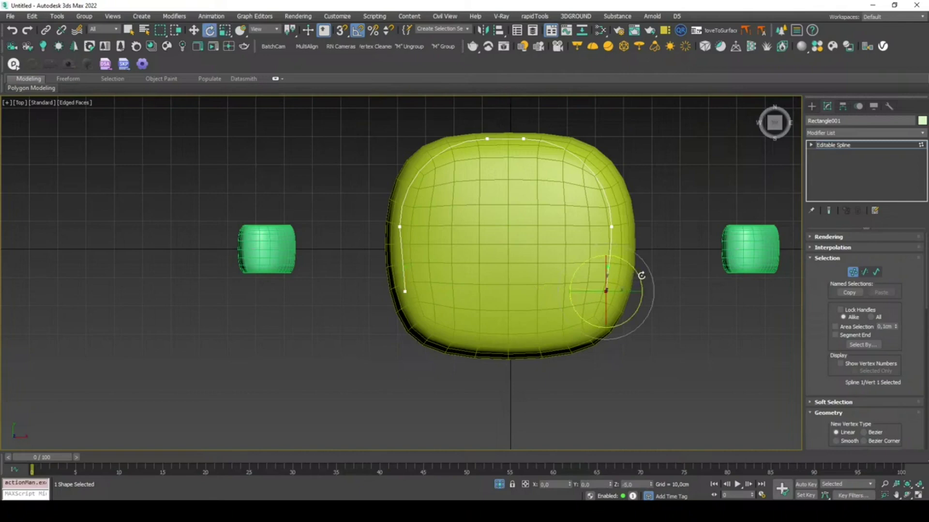
left_click_drag(644, 276, 633, 274)
left_click_drag(383, 314, 382, 312)
key("w")
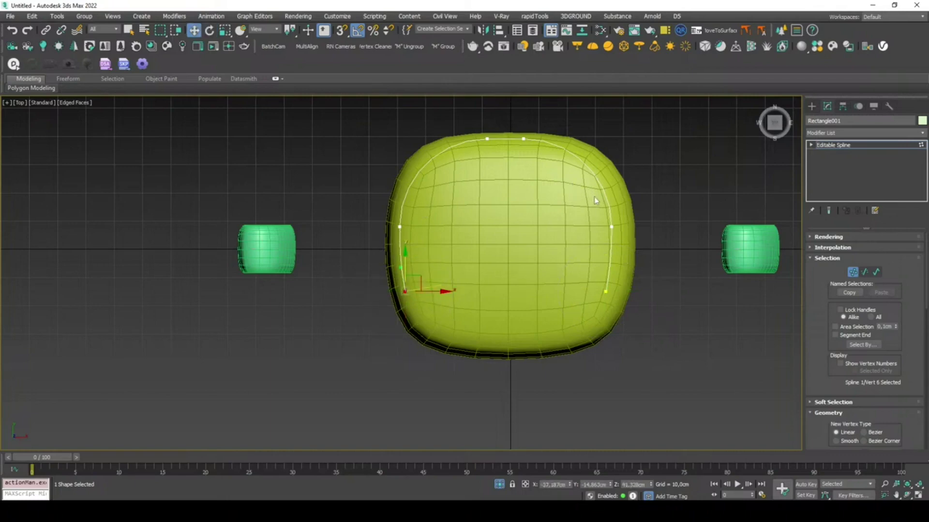
left_click(294, 266)
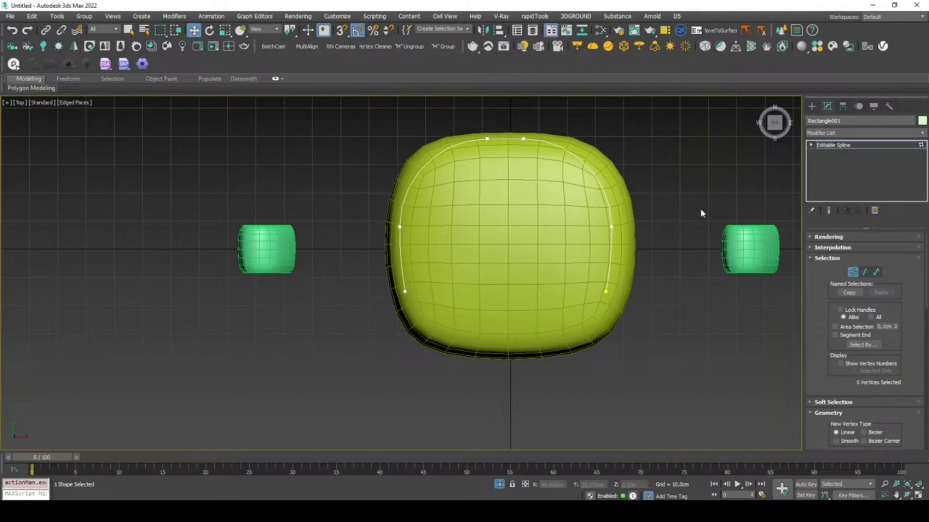
Step: Exit vertex editing and move the left arched segment toward the cushion in front view
key("1")
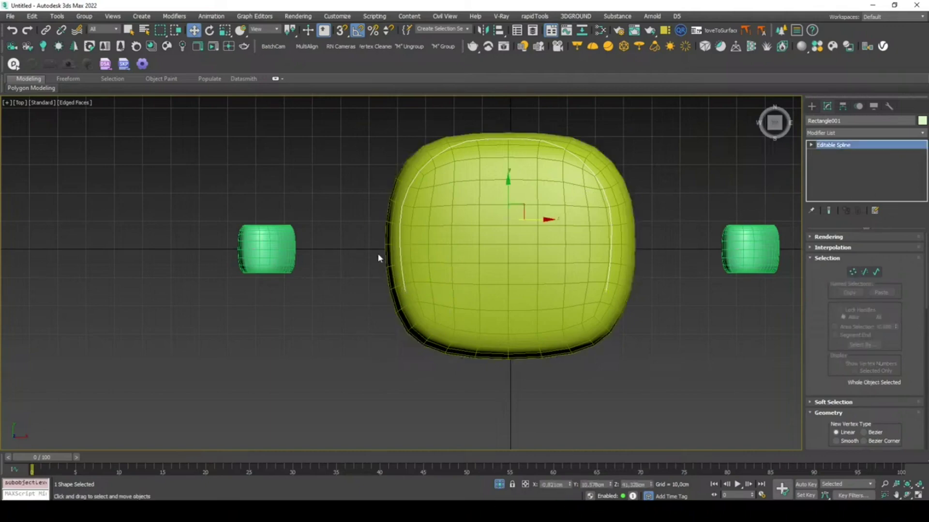
left_click(378, 254)
key("f")
scroll(314, 212, "down", 3)
scroll(492, 280, "down", 4)
scroll(228, 249, "up", 2)
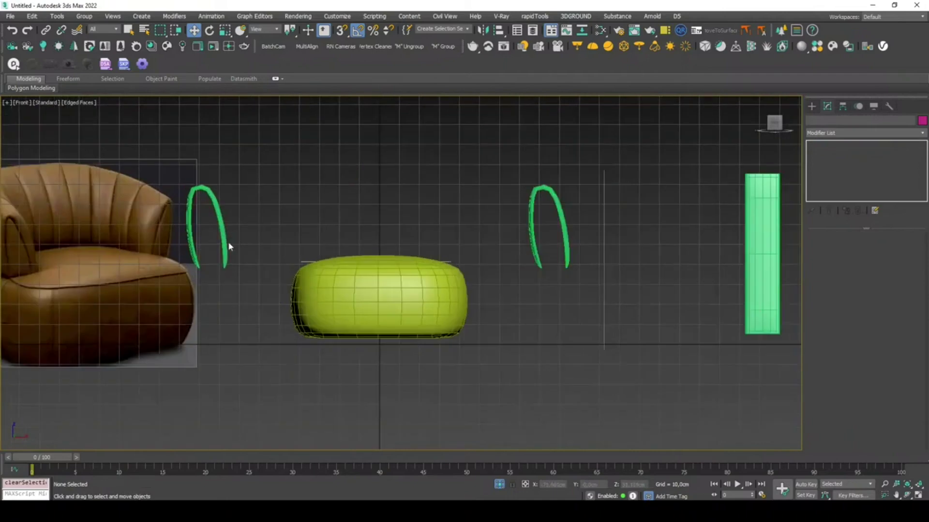
middle_click_drag(245, 250, 265, 250)
left_click(246, 234)
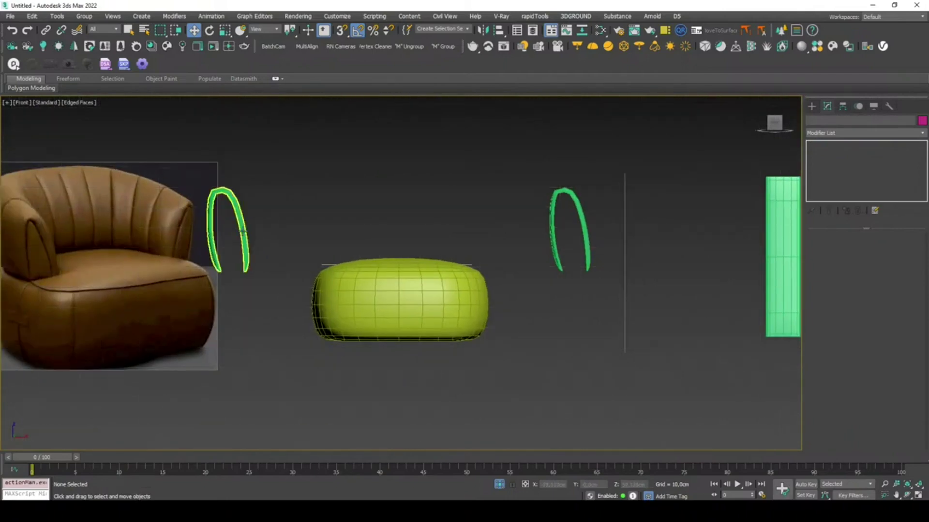
left_click_drag(258, 230, 303, 230)
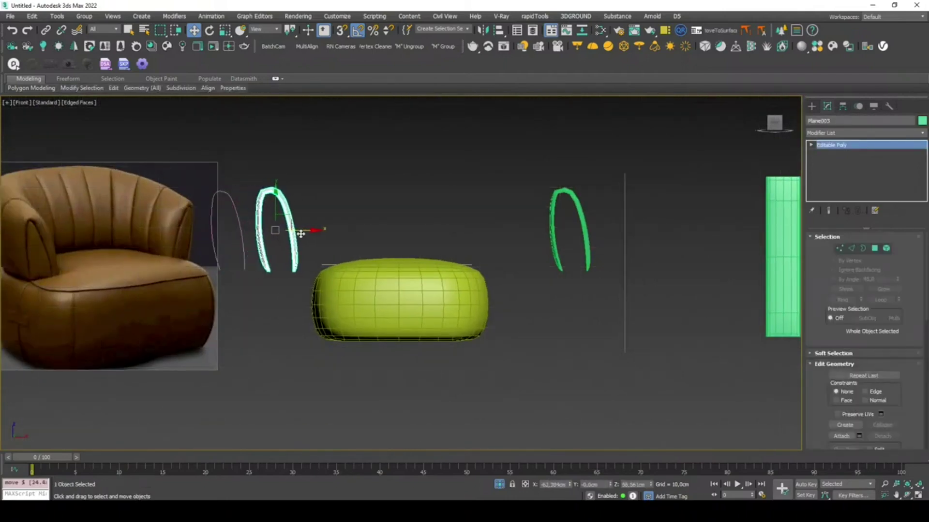
Step: Delete the leftover path line Line003
key("t")
left_click(266, 248)
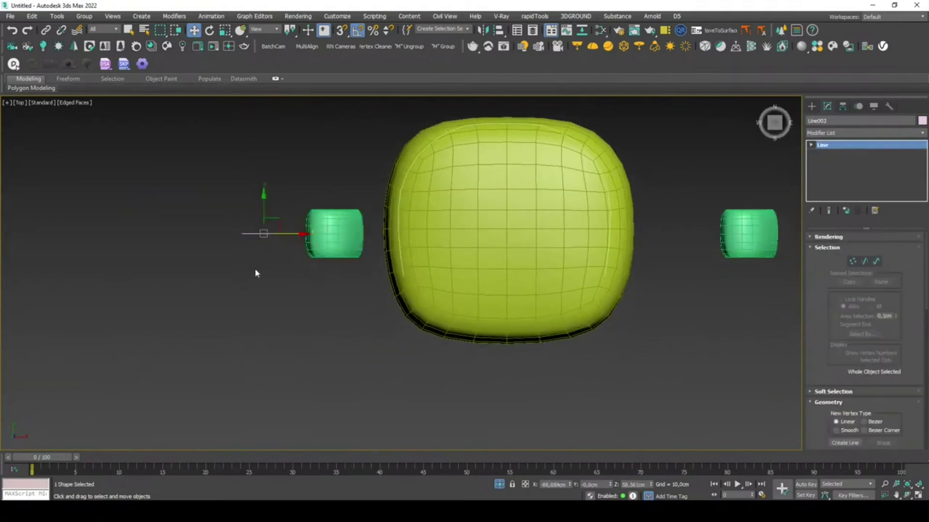
key("f")
key("Delete")
mouse_move(300, 252)
middle_mouse_down("alt")
mouse_move(312, 282)
mouse_move(285, 259)
middle_mouse_up("alt")
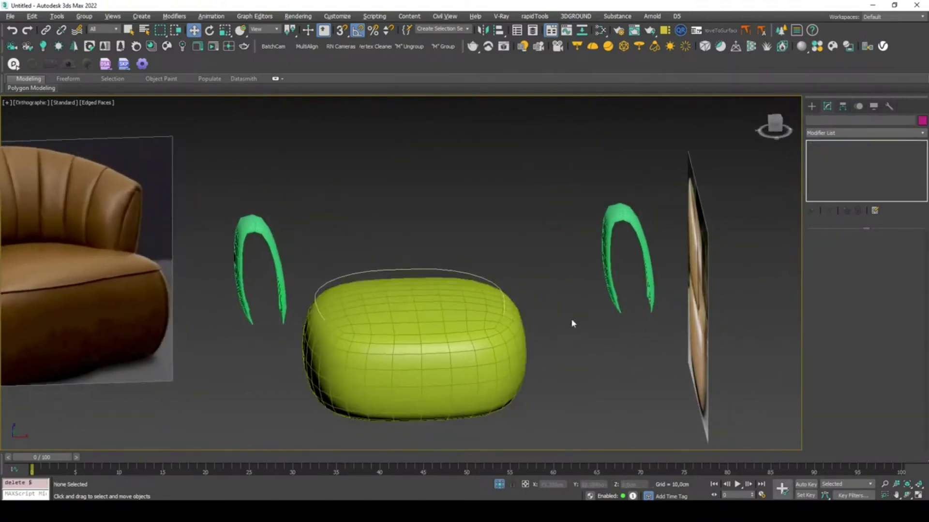
Step: Check the armchair reference photos, then select the left side piece in top view
key("t")
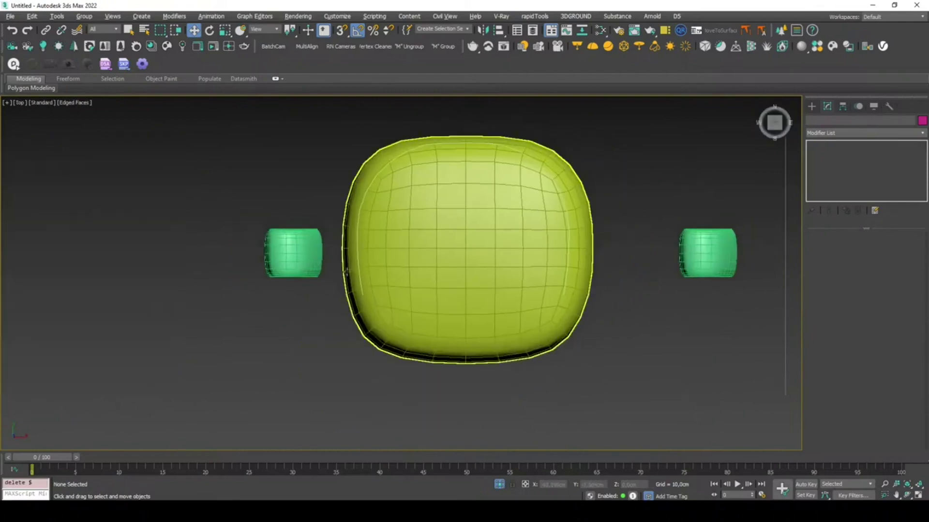
key("alt+Tab")
key("alt+Tab")
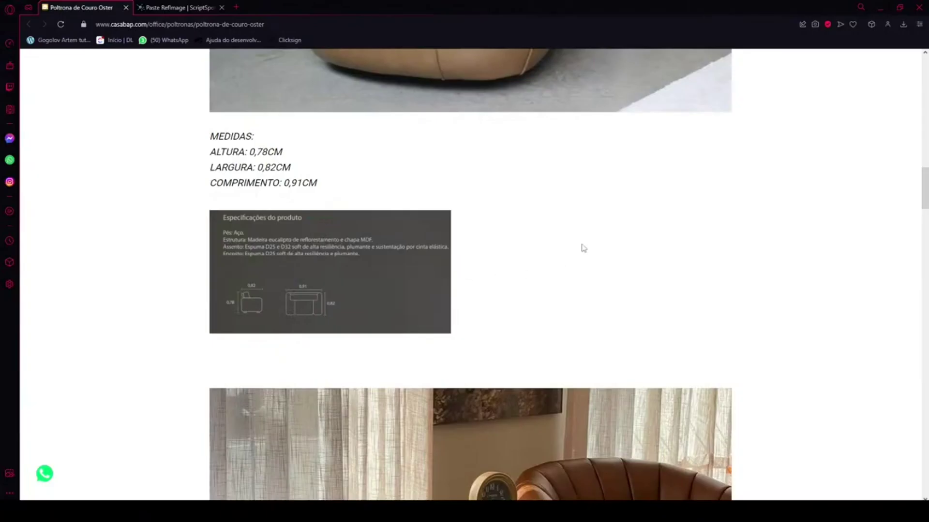
scroll(578, 323, "down", 5)
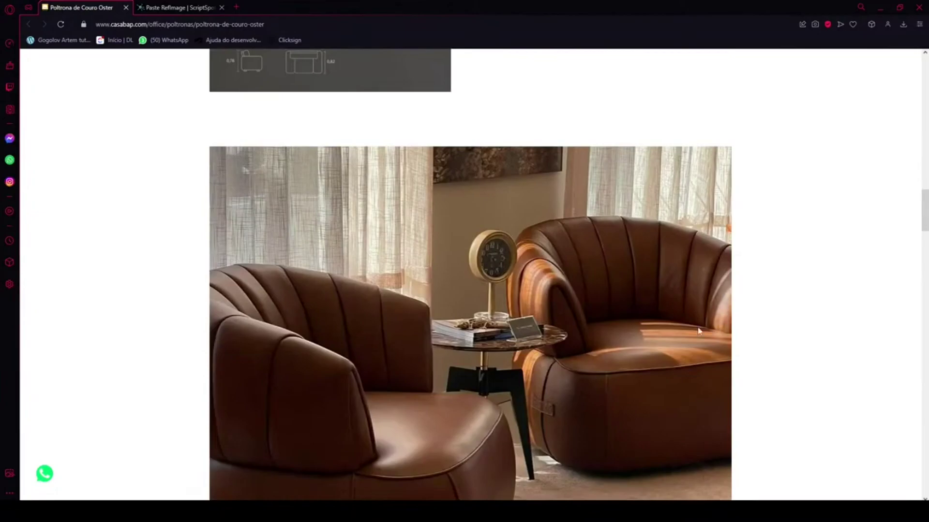
key("alt+Tab")
left_click(289, 244)
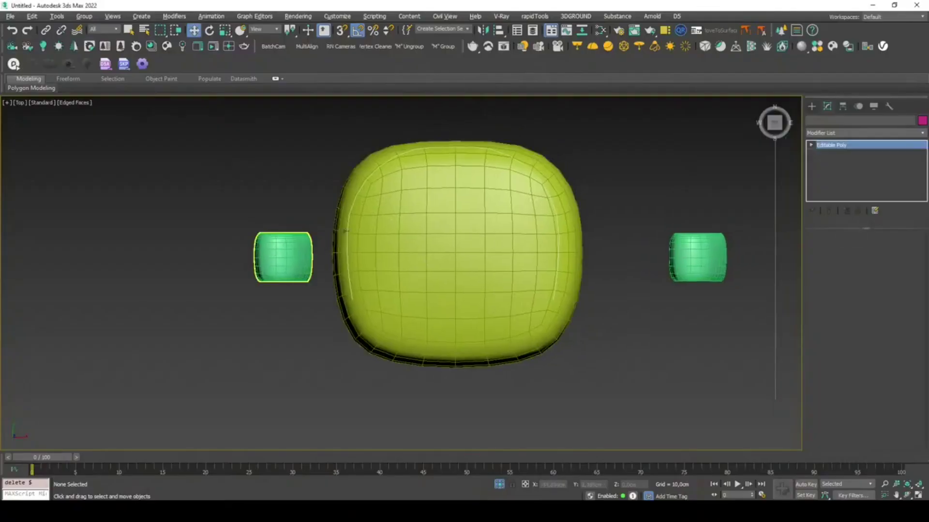
Step: Add an Array modifier to the left piece and zero its sideways offset
left_click(865, 132)
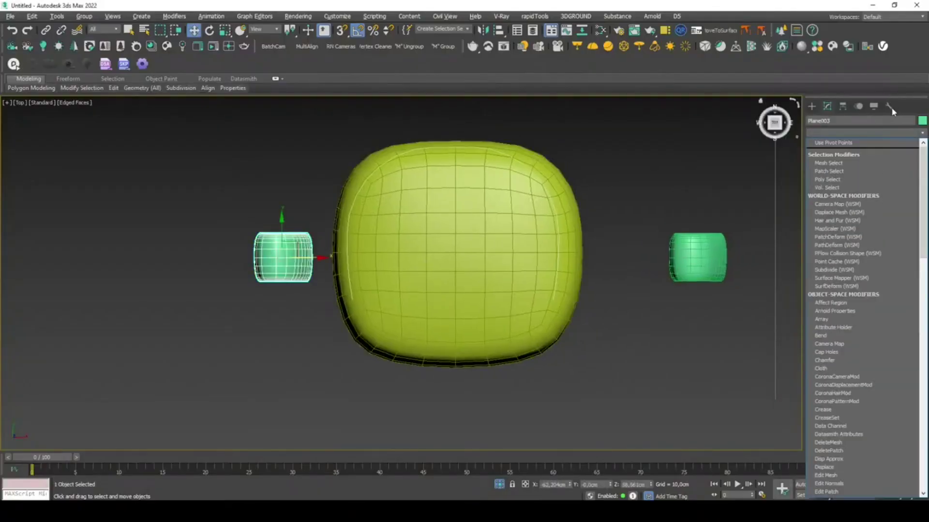
type("array")
key("Return")
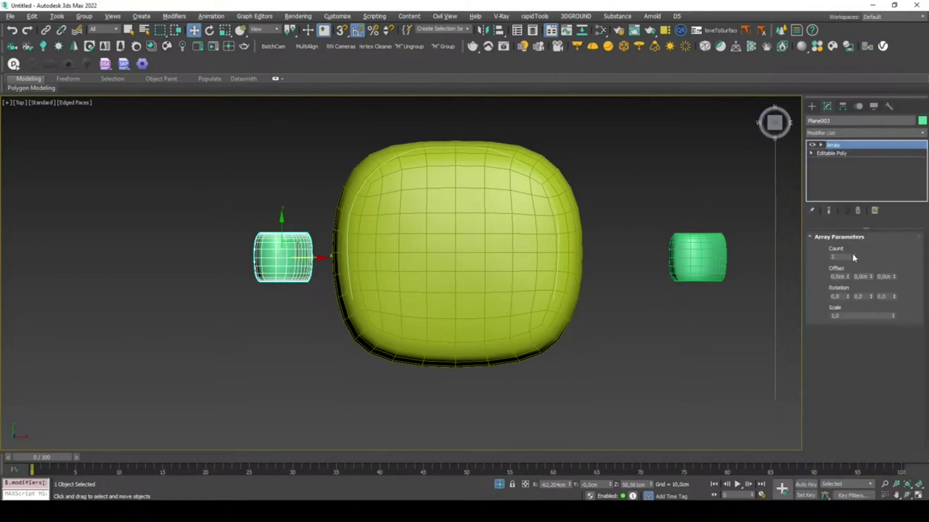
left_click_drag(848, 276, 848, 270)
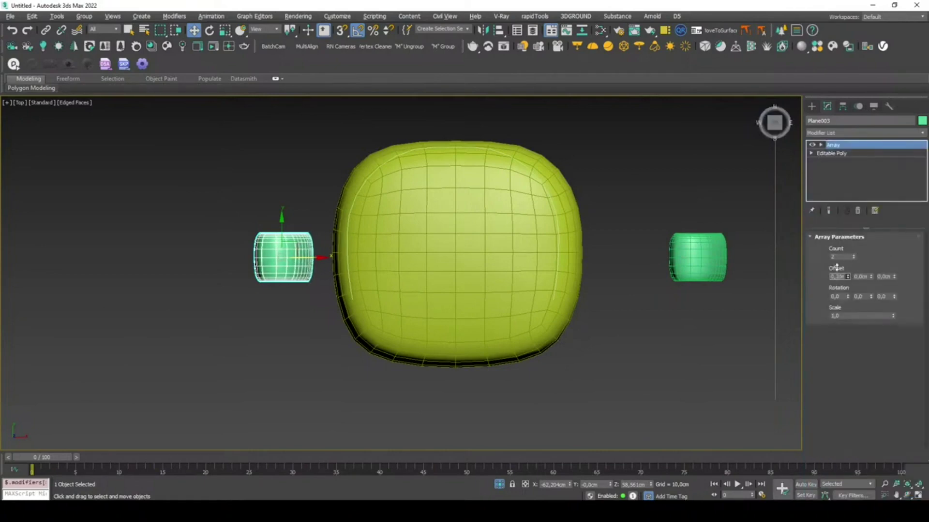
type("0")
key("Return")
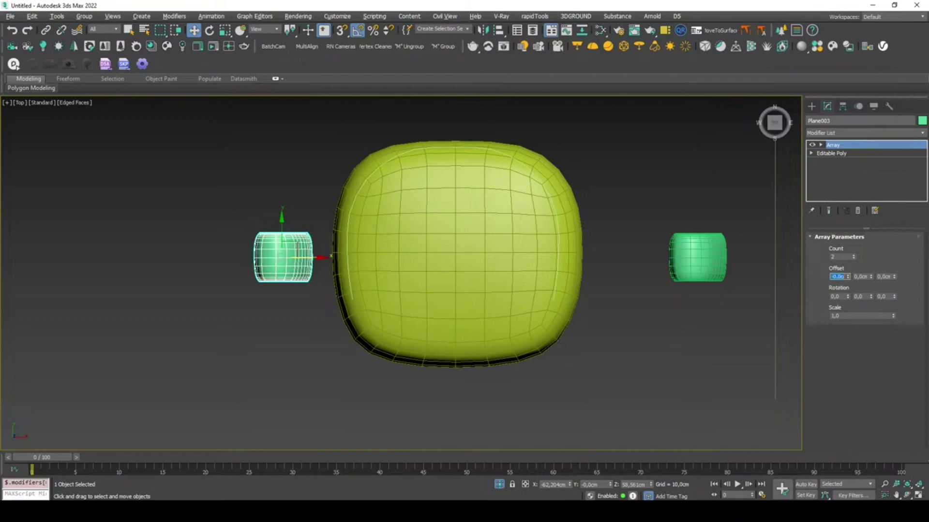
Step: Adjust the Array offset so copies stack with a -17,1 cm Z gap
left_click(872, 278)
left_click_drag(871, 278, 875, 265)
left_click_drag(875, 122, 861, 273)
mouse_move(894, 278)
left_mouse_down()
mouse_move(823, 350)
mouse_move(816, 399)
left_mouse_up()
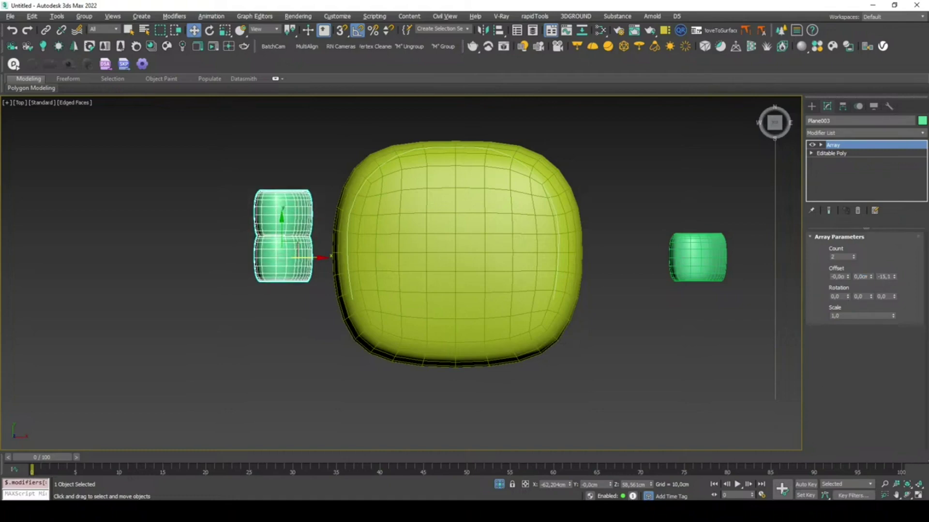
scroll(257, 222, "up", 5)
scroll(306, 241, "up", 4)
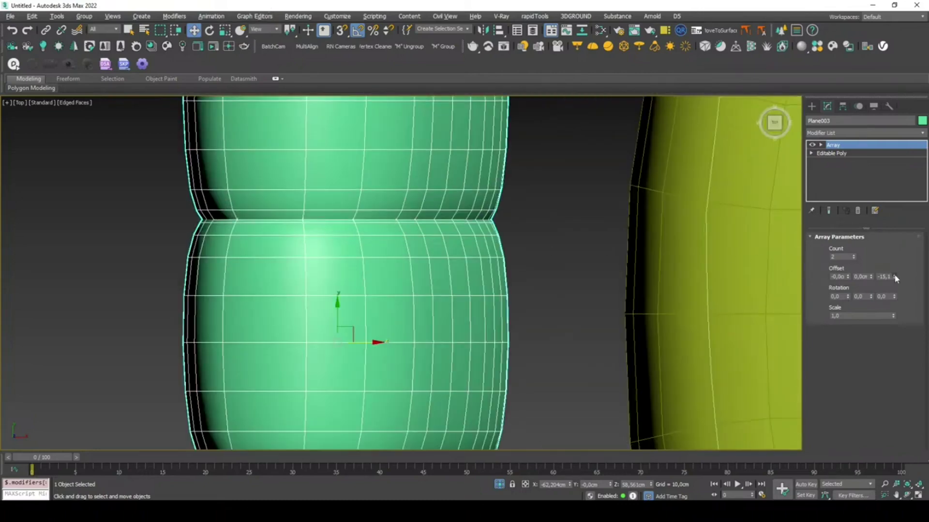
mouse_move(896, 281)
left_mouse_down()
mouse_move(839, 387)
mouse_move(832, 375)
left_mouse_up()
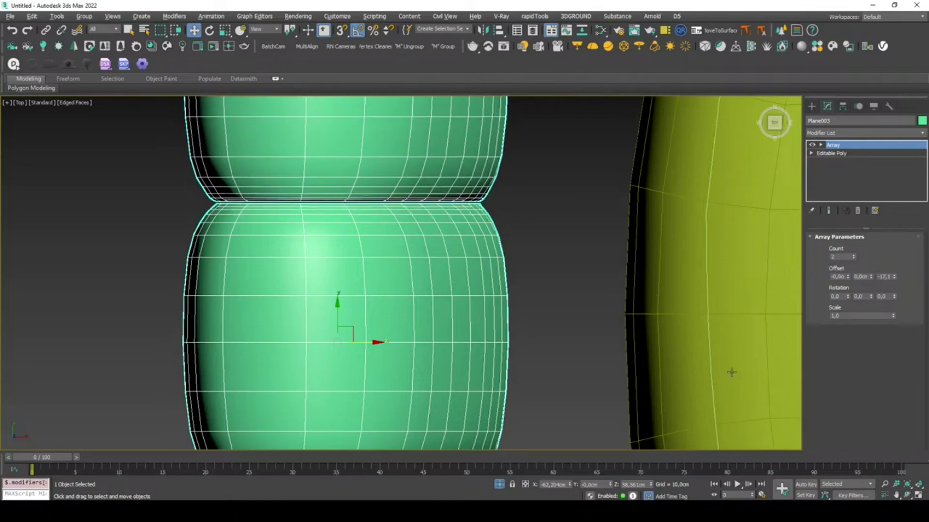
scroll(587, 258, "up", 1)
scroll(477, 195, "down", 4)
scroll(394, 314, "down", 3)
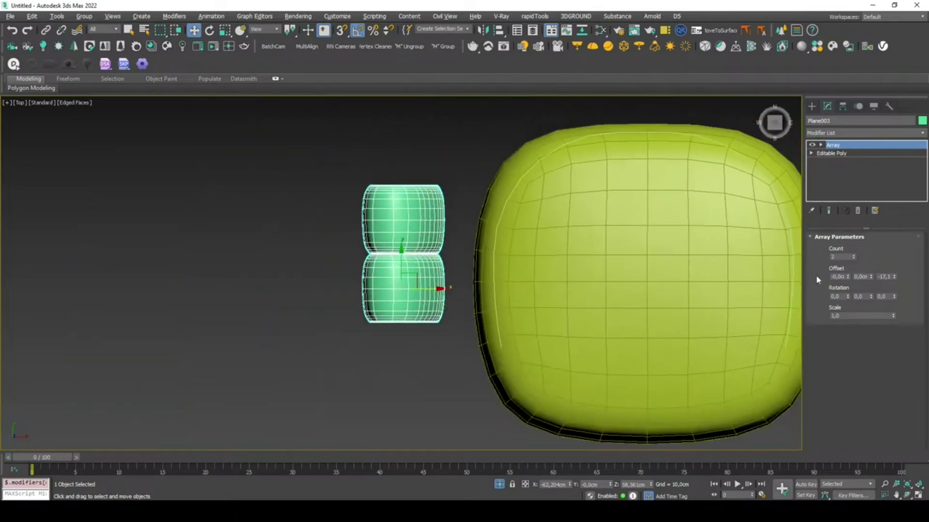
Step: Set the Array count to 10 stacked segments
left_click_drag(854, 257, 854, 249)
scroll(459, 184, "down", 4)
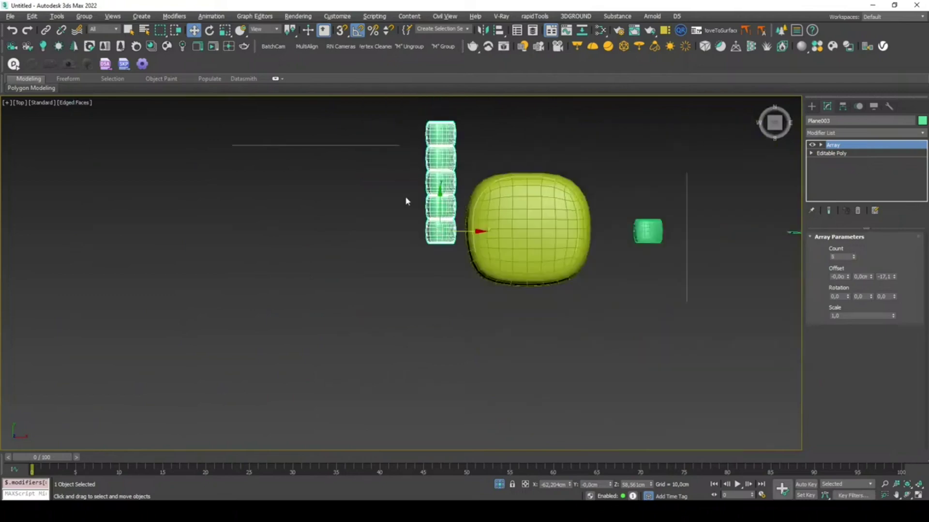
middle_click_drag(503, 212, 463, 253)
scroll(676, 251, "up", 1)
left_click(841, 257)
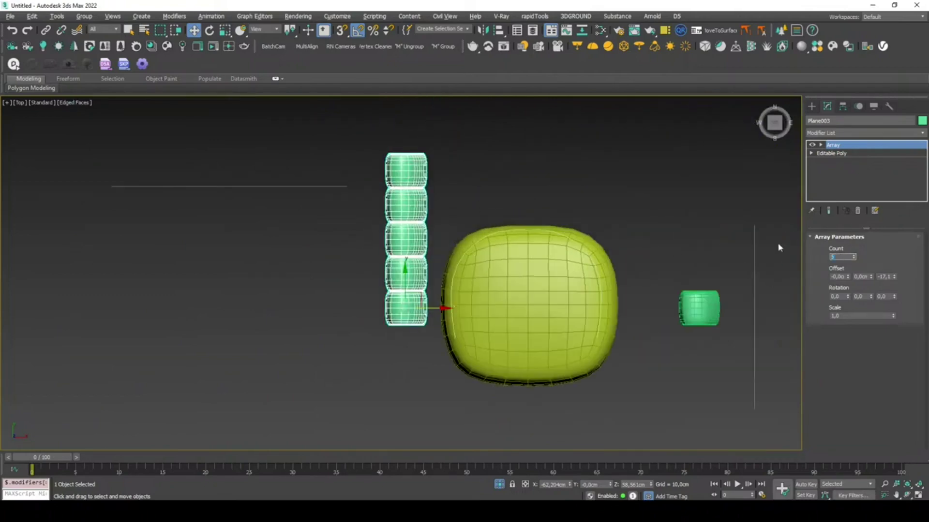
type("10")
key("Return")
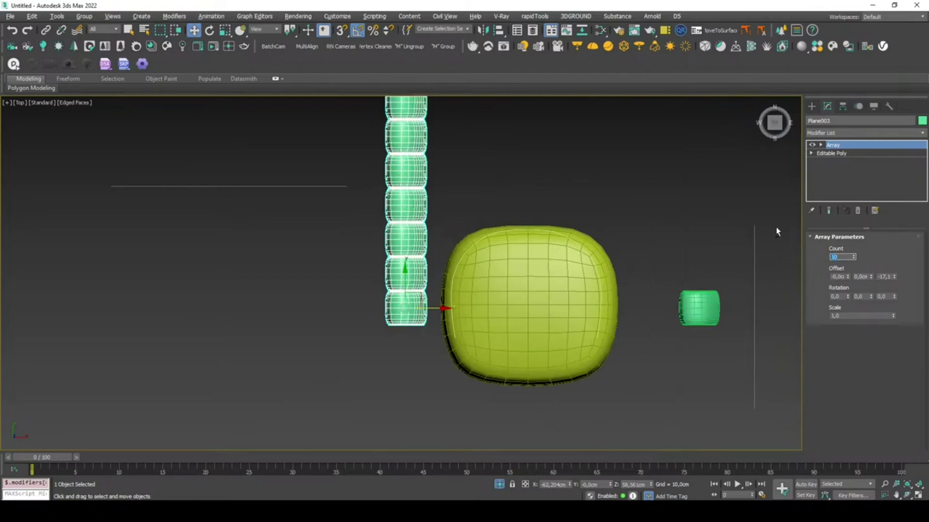
key("alt+Tab")
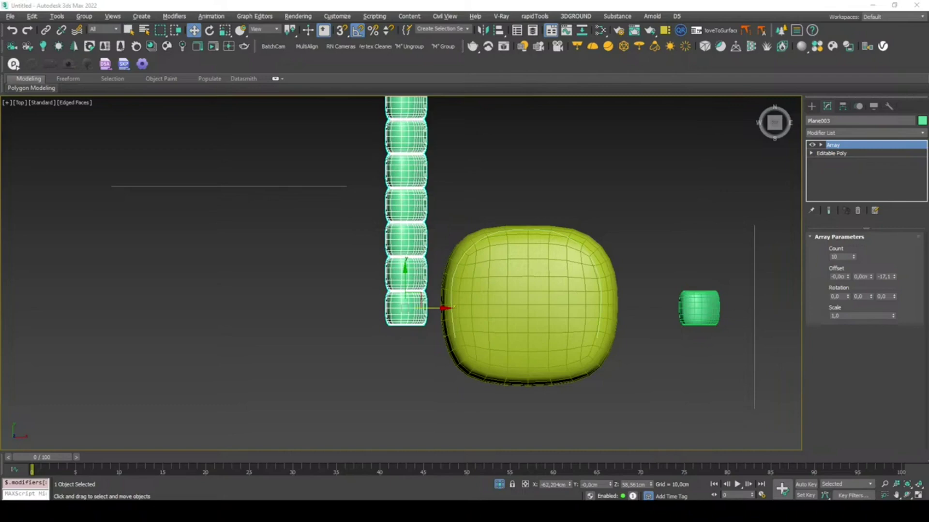
key("alt+Tab")
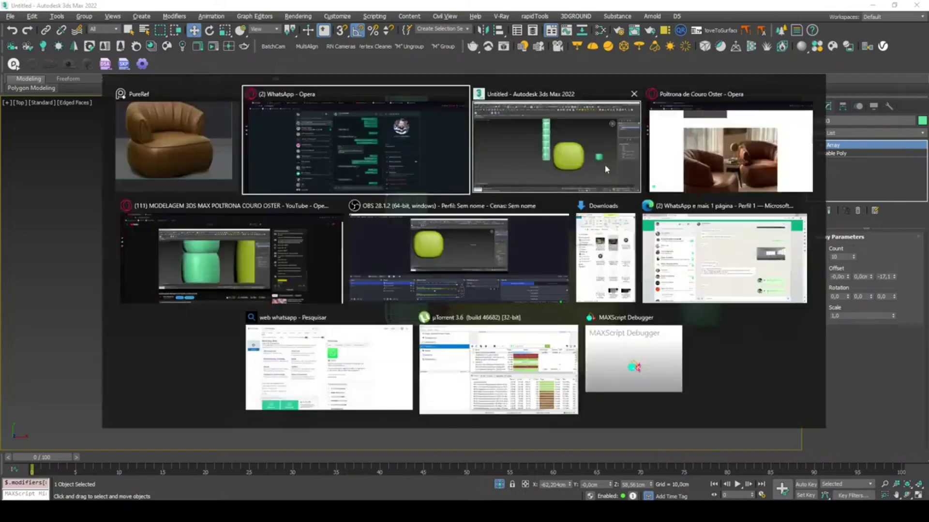
Step: Turn off edged faces, select the left padded column and zoom in on it in front view
left_click(556, 180)
key("F4")
mouse_move(473, 201)
middle_mouse_down("alt")
mouse_move(493, 136)
mouse_move(426, 145)
mouse_move(487, 280)
mouse_move(475, 230)
mouse_move(477, 240)
mouse_move(500, 232)
middle_mouse_up("alt")
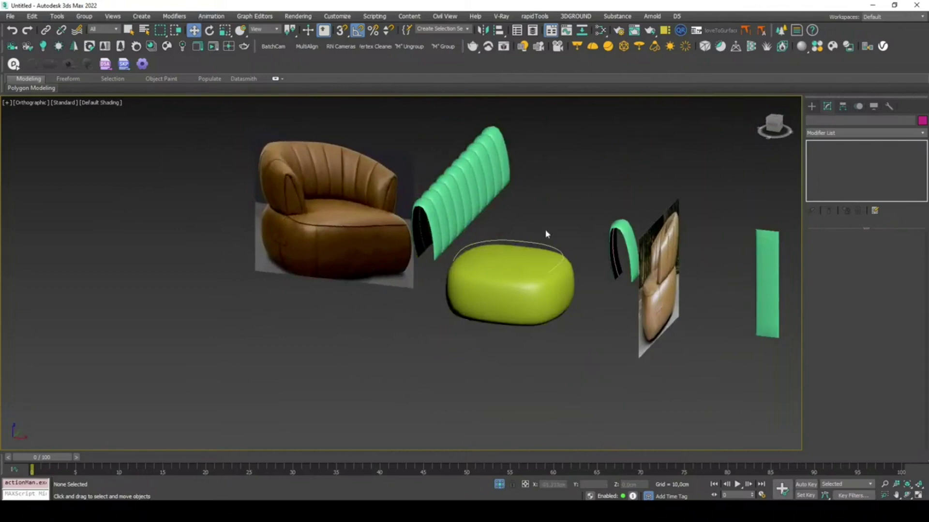
left_click(555, 246)
key("t")
key("z")
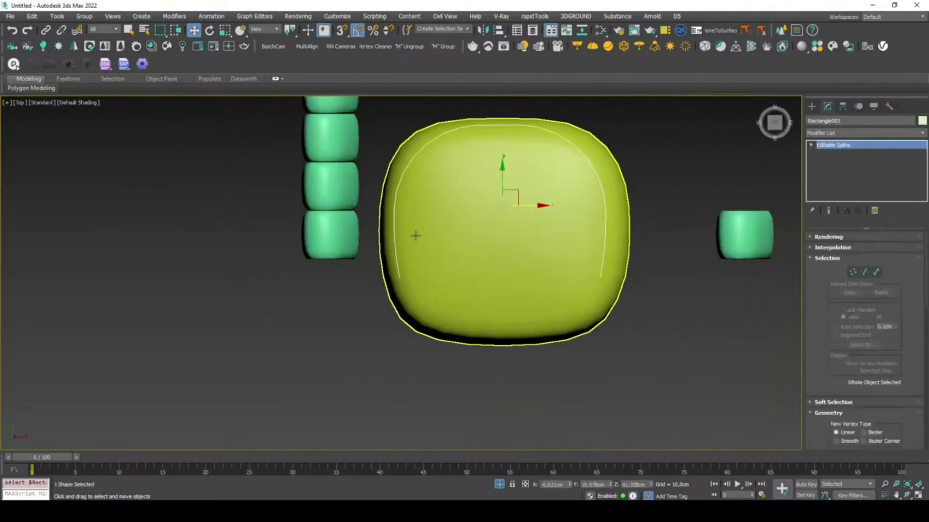
left_click(521, 124)
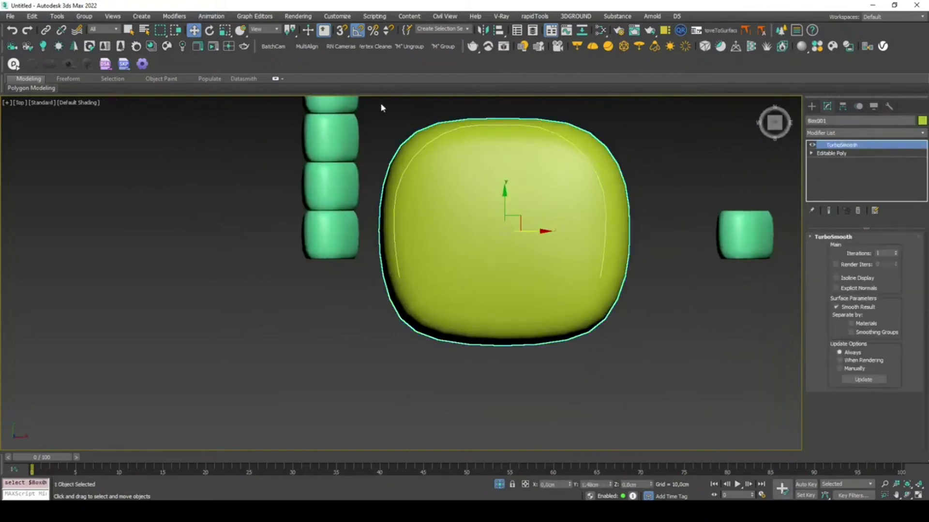
left_click(345, 117)
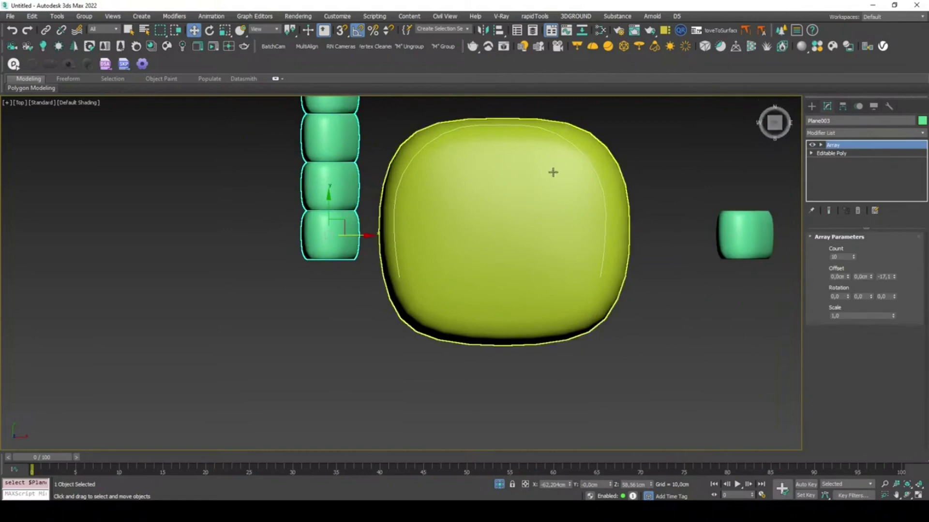
key("f")
scroll(282, 211, "up", 5)
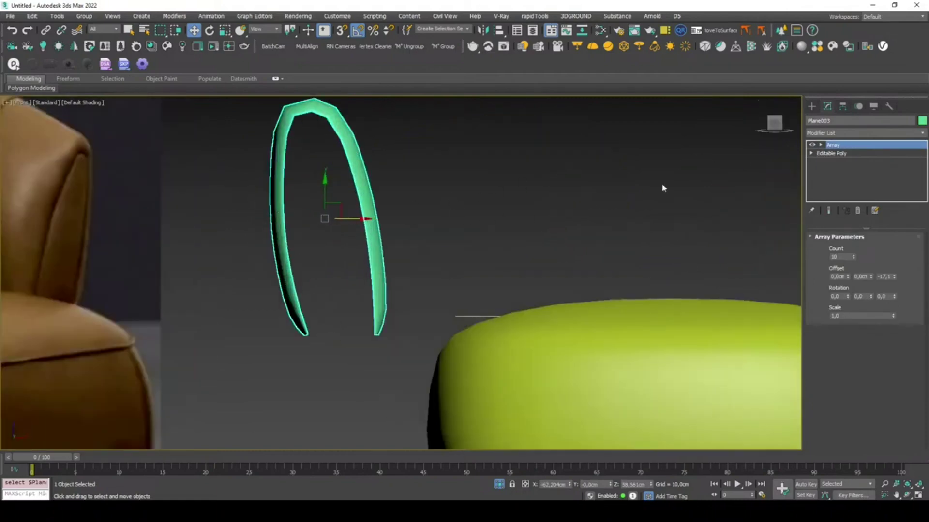
left_click(842, 106)
Step: With Affect Pivot Only, drag Plane003's pivot down to the arc's base
left_click(854, 174)
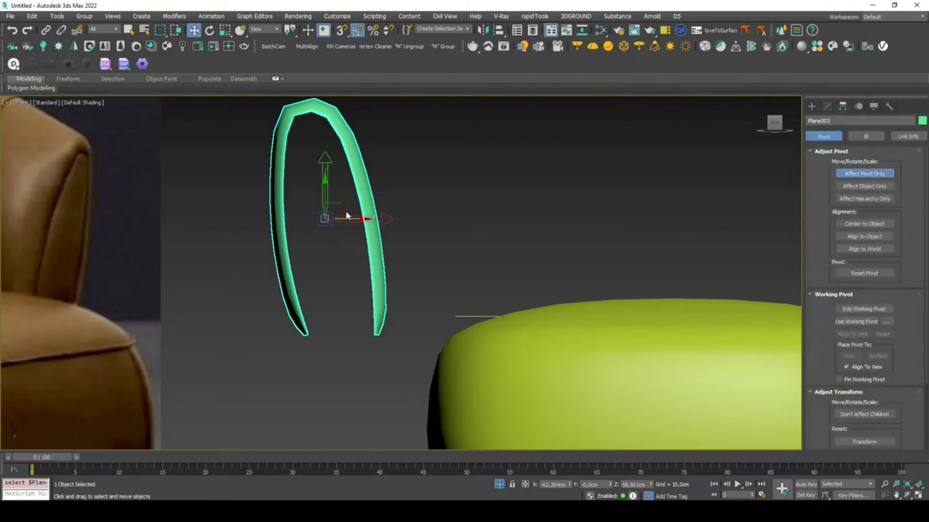
mouse_move(322, 196)
left_mouse_down()
mouse_move(316, 297)
mouse_move(337, 337)
left_mouse_up()
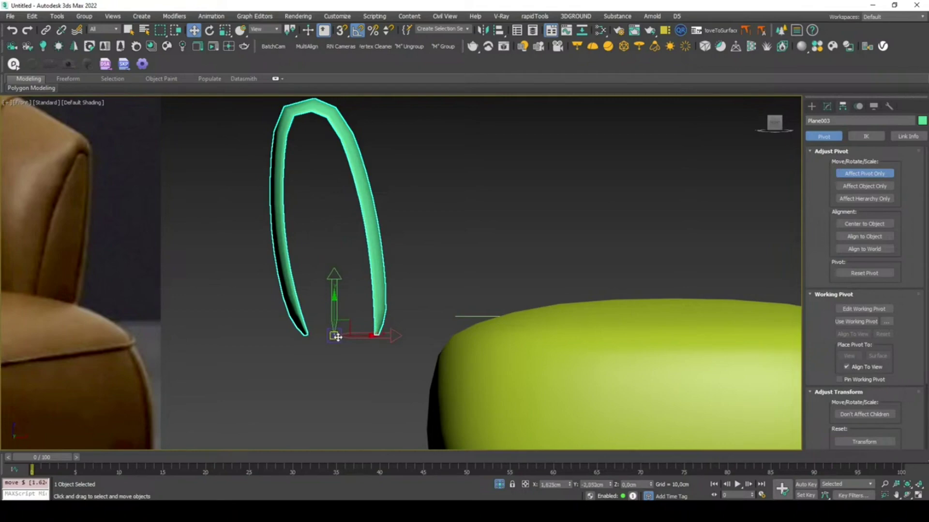
scroll(337, 337, "up", 2)
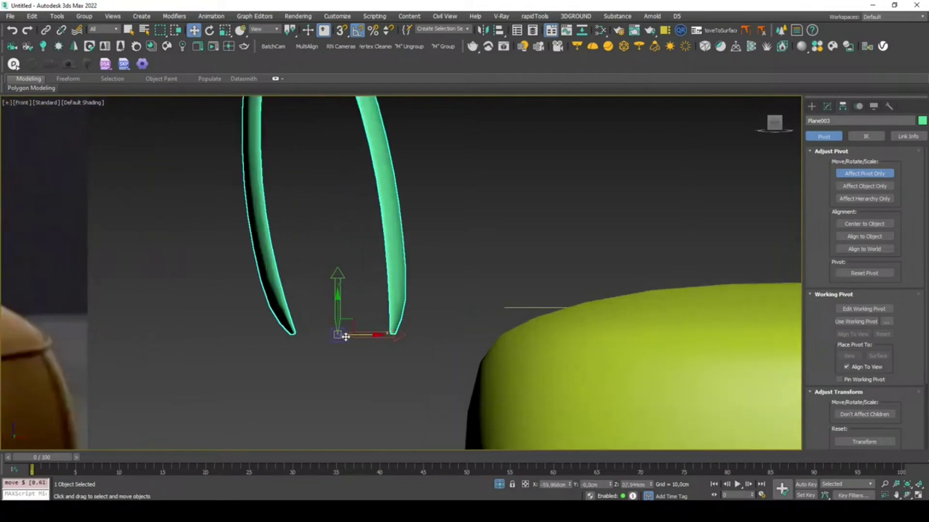
scroll(345, 337, "down", 2)
scroll(394, 311, "down", 2)
Step: Select the Rectangle001 outline curve and view it from the top
left_click(376, 257)
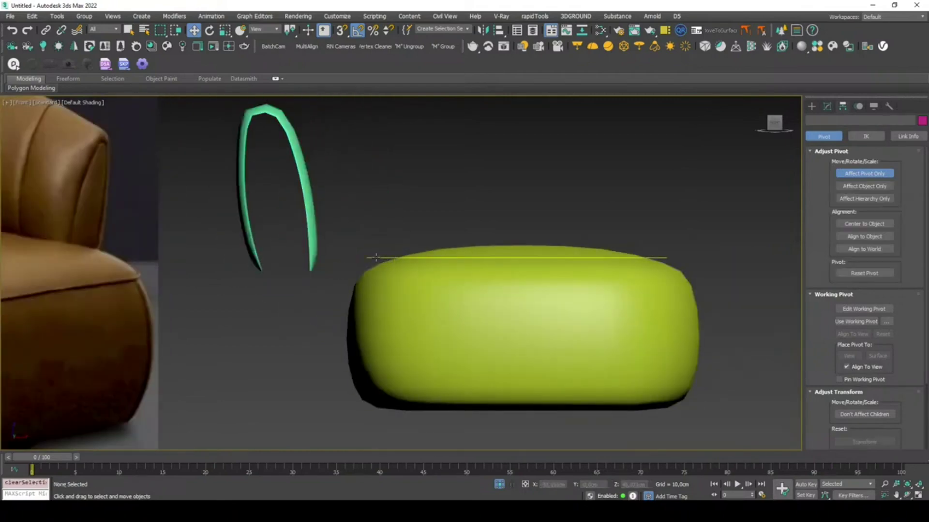
left_click(376, 257)
key("e")
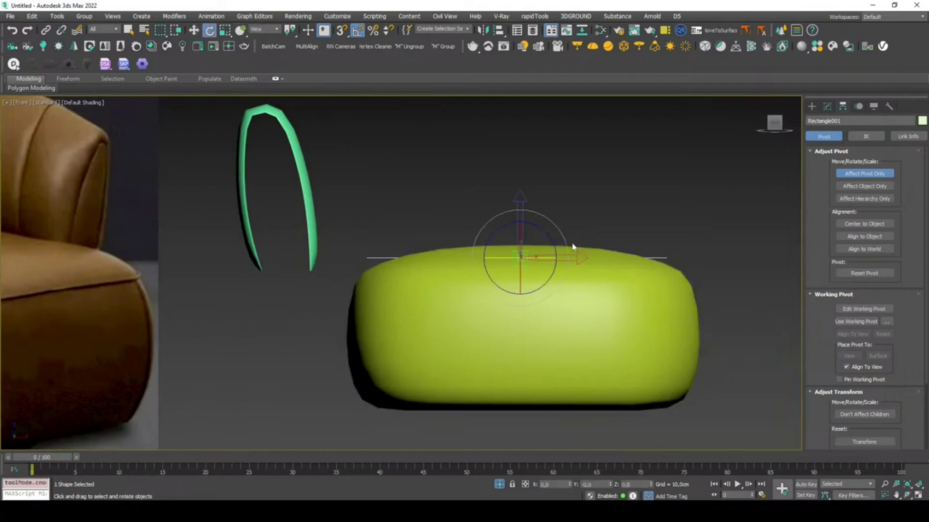
key("t")
left_click(827, 105)
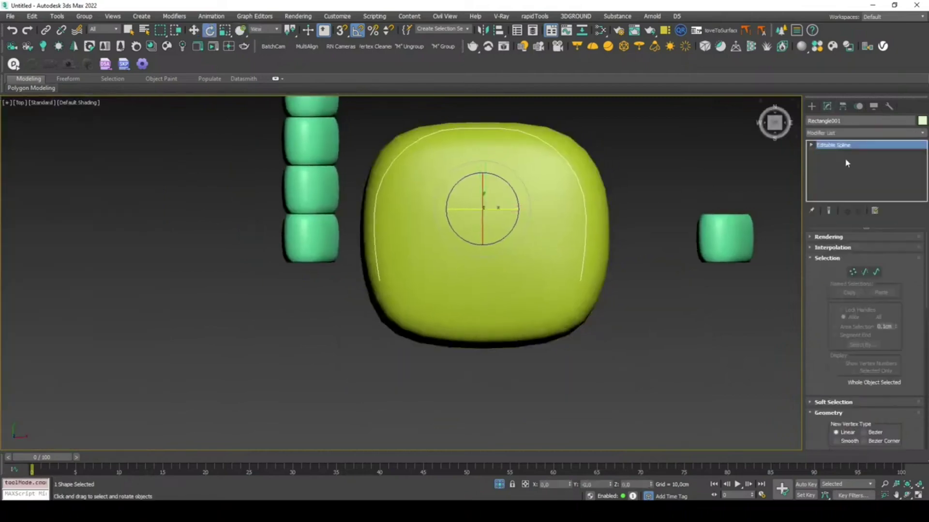
Step: Move Rectangle001's left-side vertices slightly inward to match its right side
left_click(852, 272)
left_click_drag(367, 220, 352, 218)
key("w")
left_click_drag(370, 185, 371, 196)
left_click_drag(557, 292, 556, 290)
left_click_drag(394, 162, 342, 304)
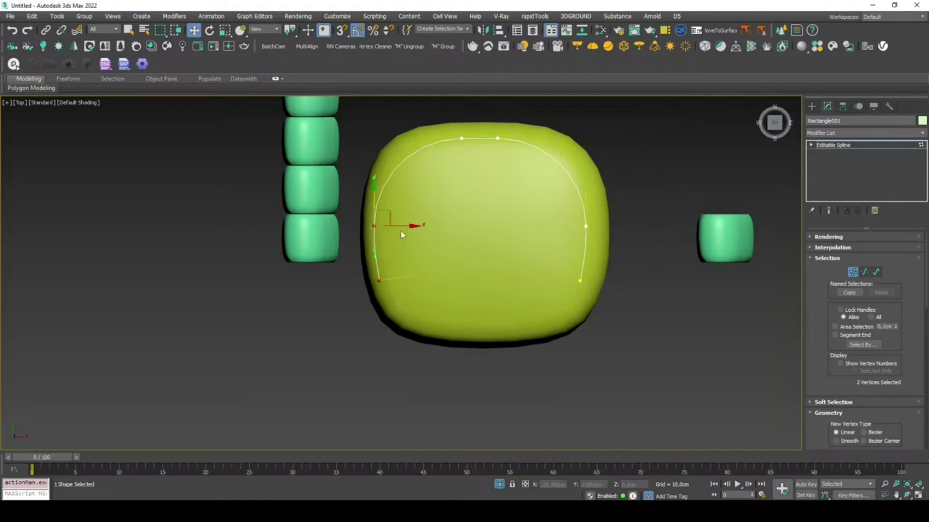
left_click_drag(401, 230, 409, 229)
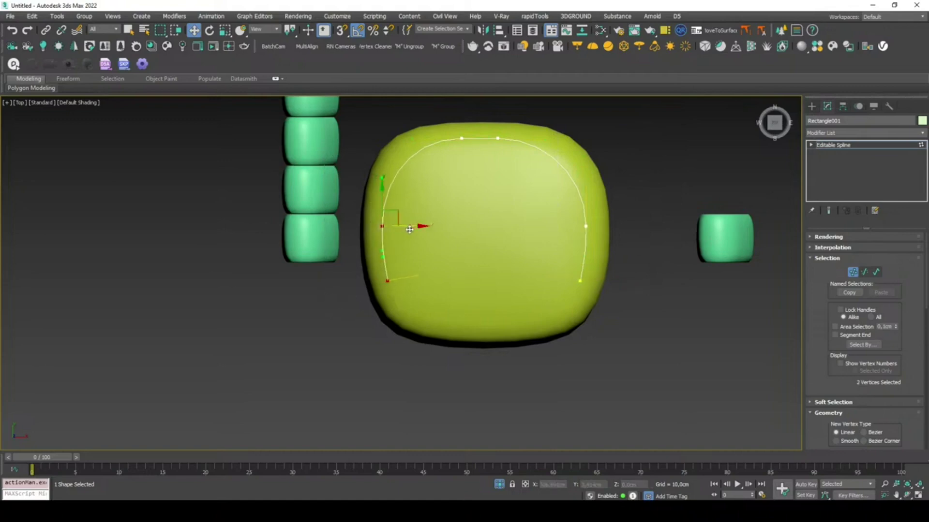
left_click(607, 195)
left_click(860, 269)
Step: Select the green arrayed column and open its Modifier List
left_click(300, 151)
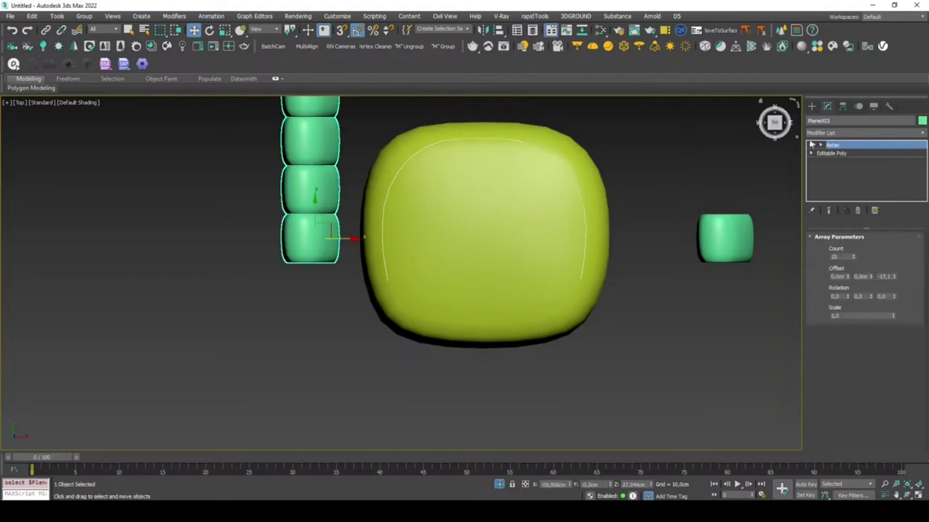
left_click(838, 133)
left_click(389, 169)
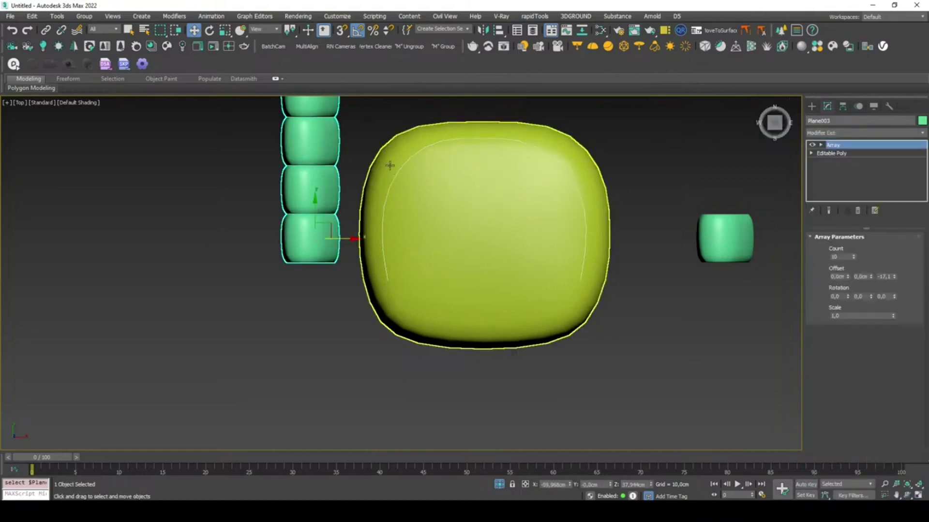
left_click(843, 133)
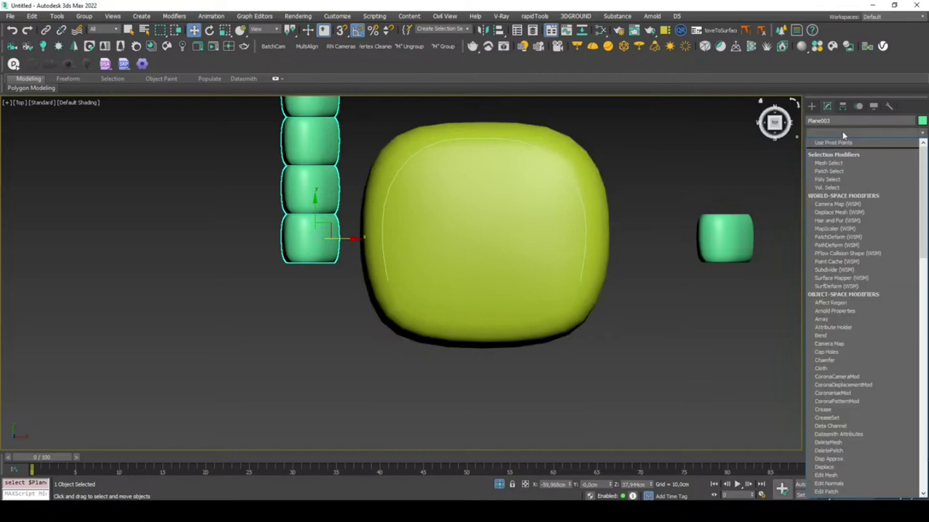
Step: Add Path Deform Binding (vpath) to the segment array and pick Rectangle001 as its path
type("v")
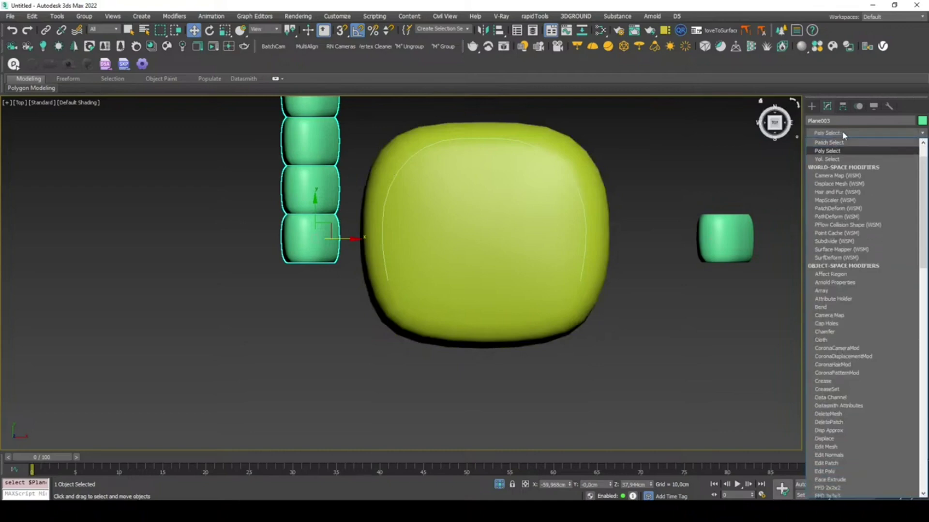
type("path")
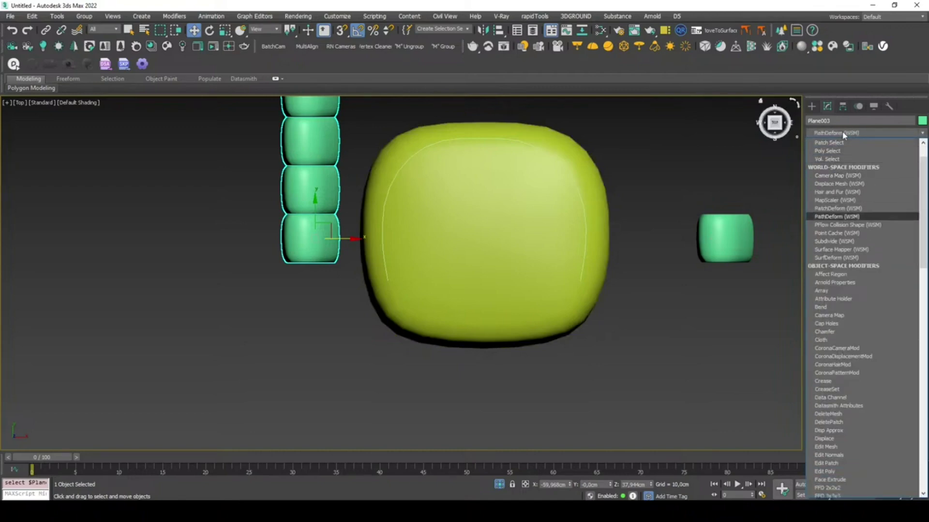
left_click(852, 217)
left_click(863, 264)
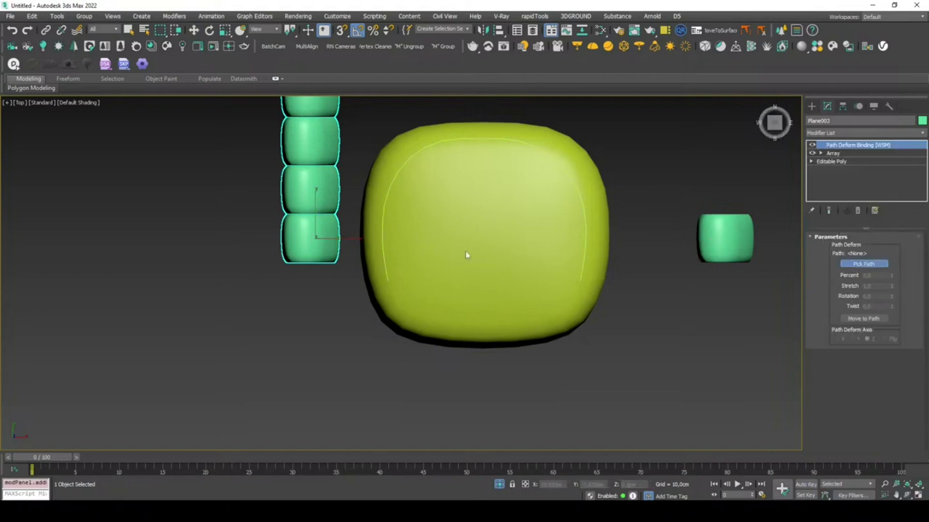
left_click(384, 211)
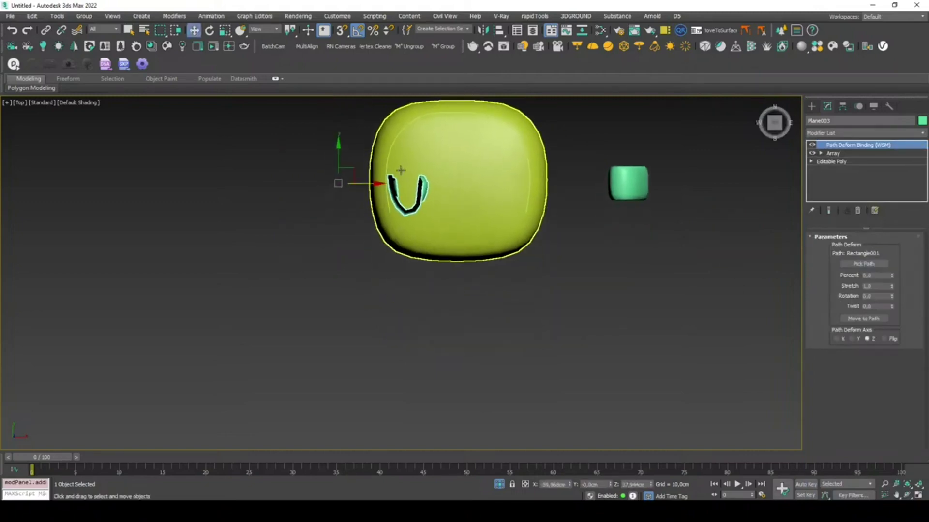
Step: Compare the X and Y deform axes, keep X, and deselect
scroll(429, 210, "down", 5)
mouse_move(422, 166)
middle_mouse_down("alt")
mouse_move(404, 203)
mouse_move(417, 201)
middle_mouse_up("alt")
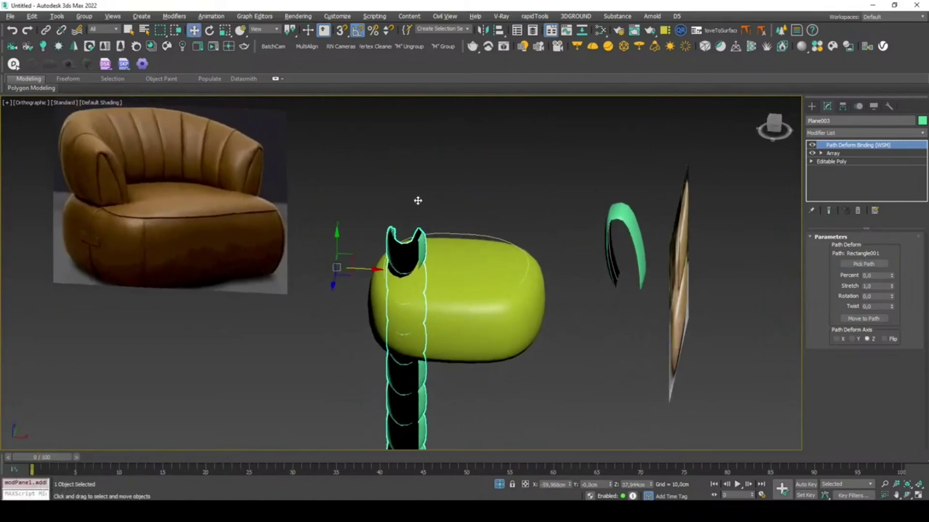
left_click(836, 339)
left_click(852, 339)
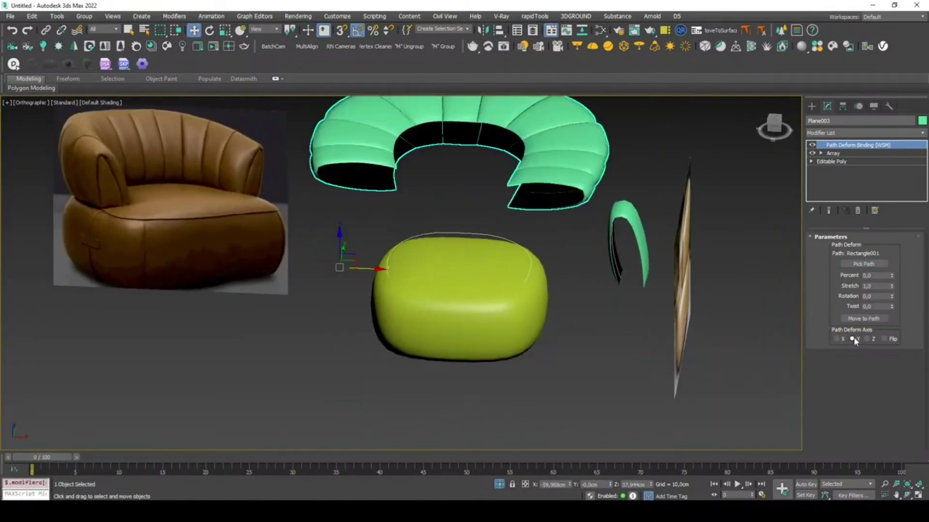
left_click(836, 339)
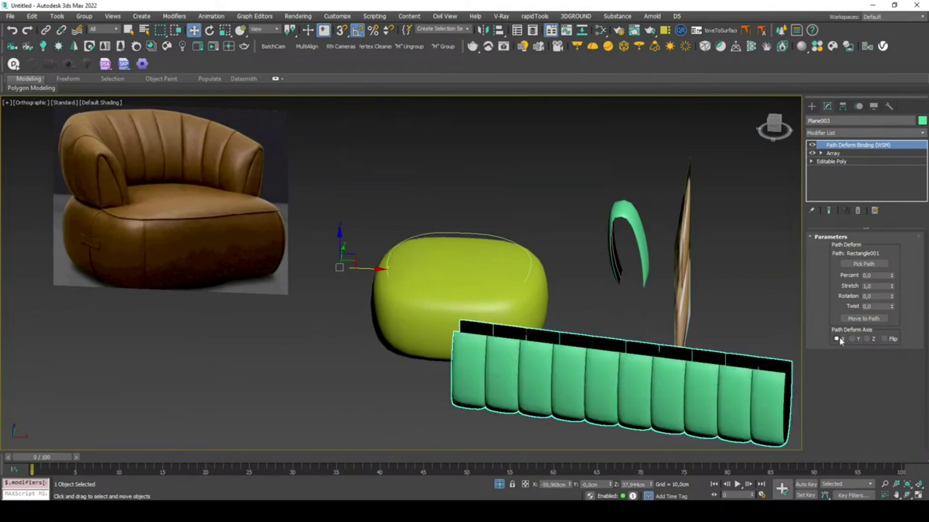
left_click(462, 224)
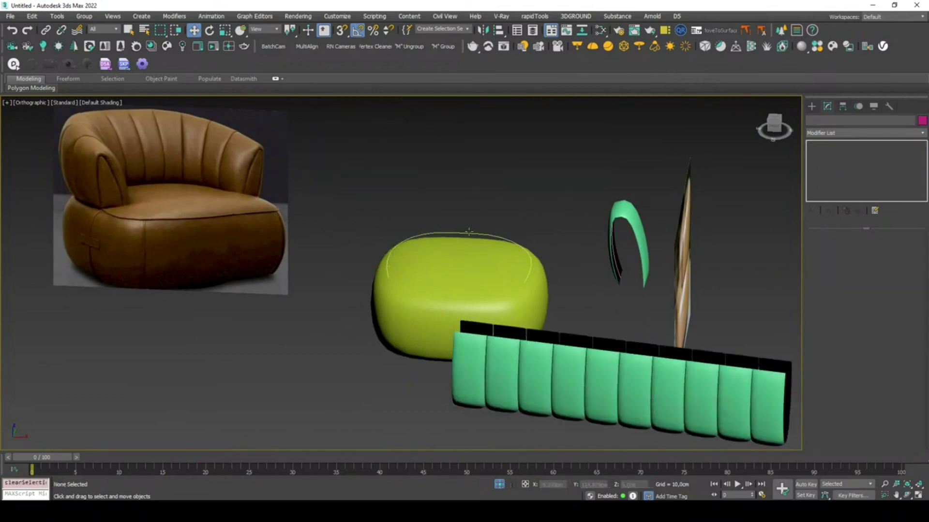
Step: Use Affect Pivot Only and Align to Object on Rectangle001's pivot, then reselect Plane003
left_click(469, 232)
left_click(873, 106)
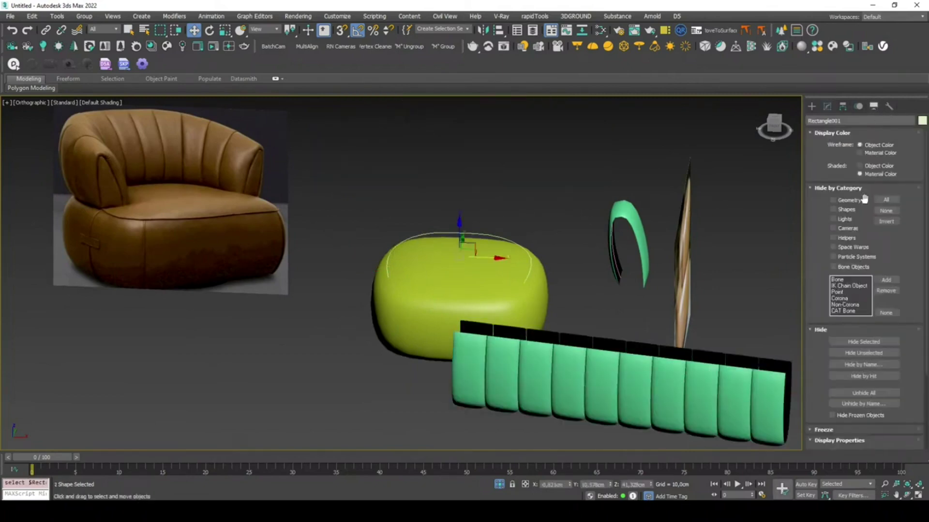
left_click(891, 107)
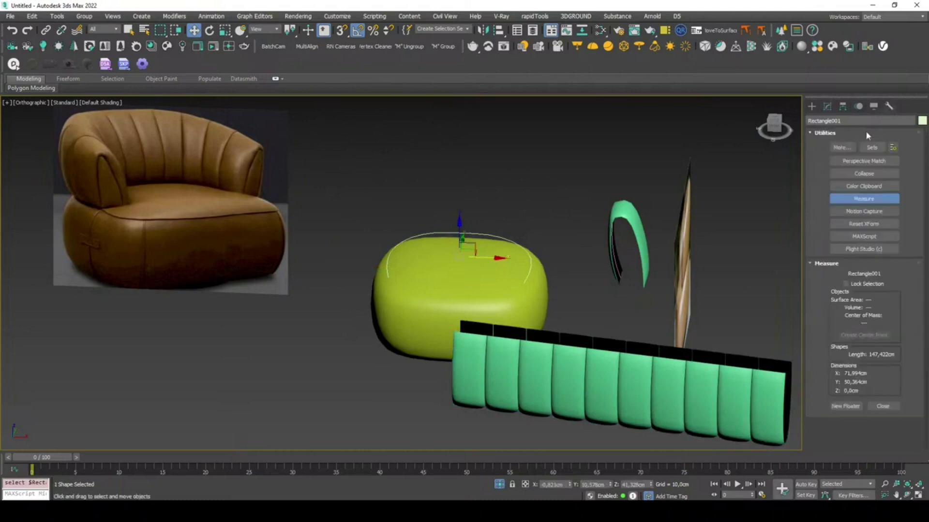
left_click(826, 106)
left_click(863, 174)
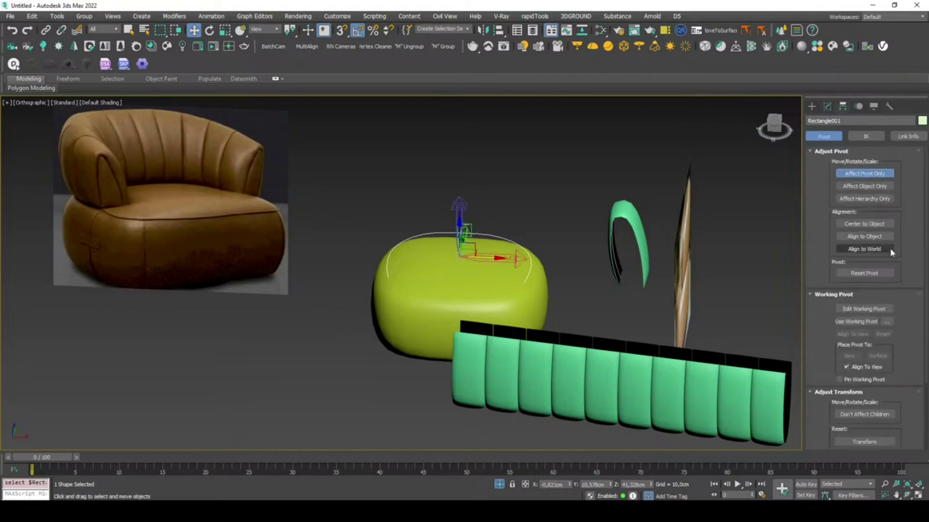
left_click(887, 233)
left_click(865, 173)
left_click(580, 353)
Step: Move the segment panel onto the path and try the Y and Z deform axes, testing Flip
key("f")
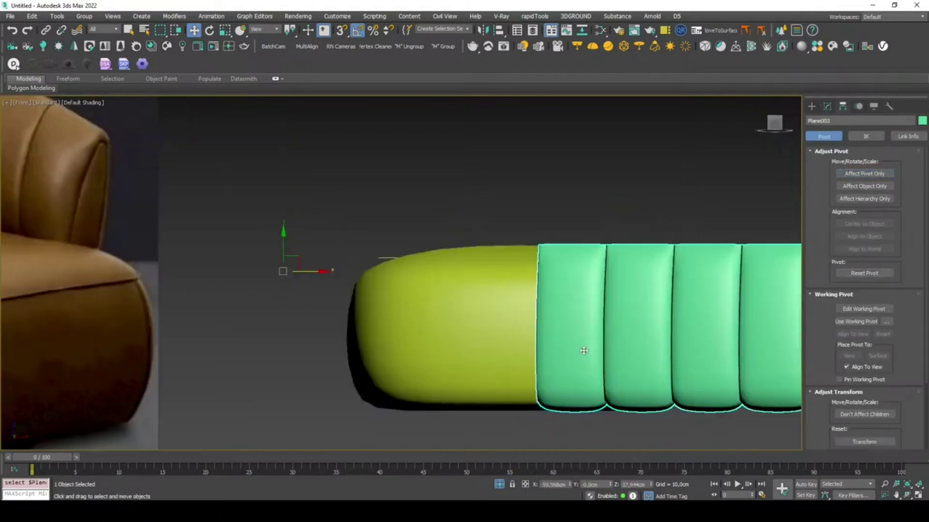
scroll(537, 321, "up", 2)
left_click(827, 106)
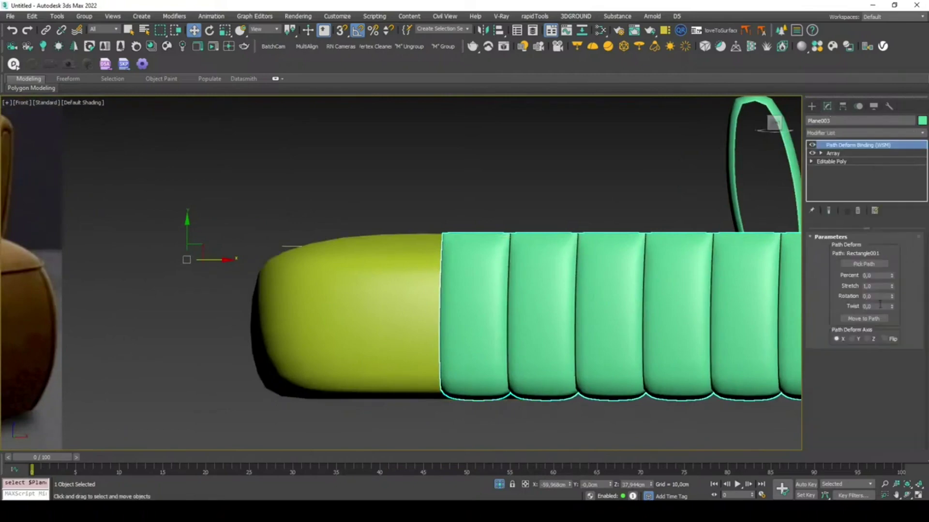
left_click(873, 319)
scroll(654, 268, "down", 2)
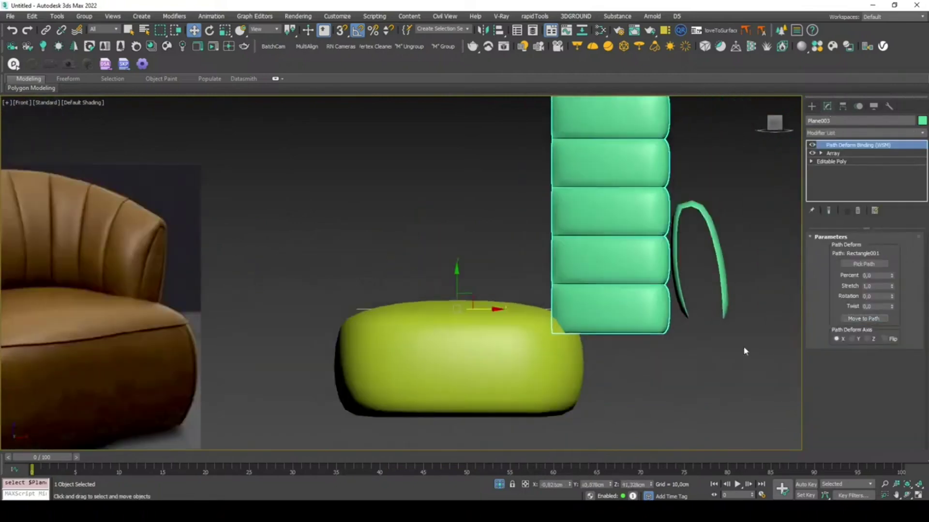
left_click(852, 339)
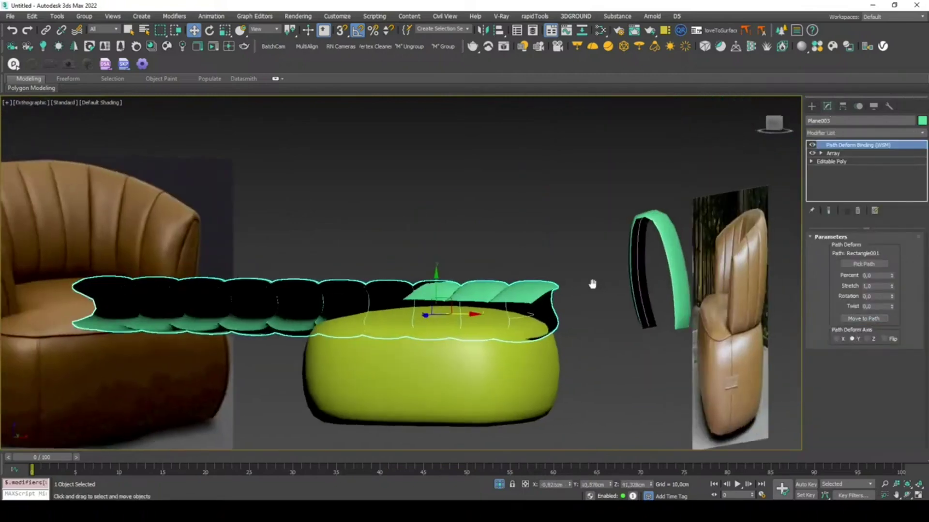
middle_click_drag(590, 284, 599, 317, "alt")
left_click(872, 339)
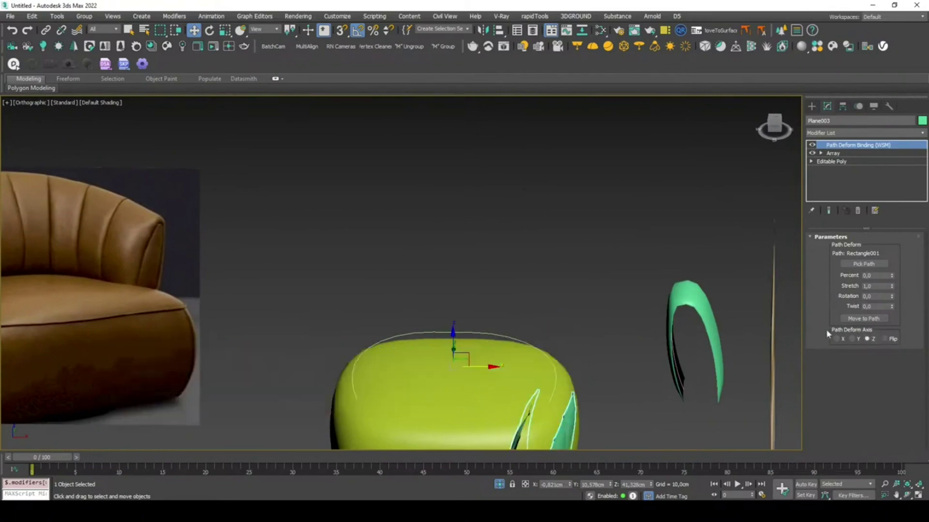
middle_click_drag(597, 242, 594, 271, "alt")
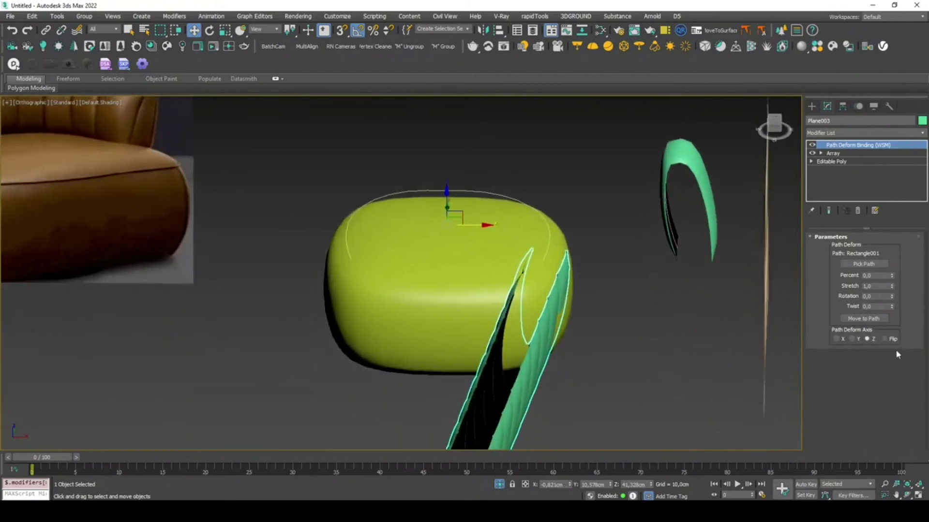
left_click(884, 339)
middle_click_drag(631, 279, 621, 260, "alt")
Step: Snap the panel back onto the path with Move to Path, leaving Flip unchecked
key("f")
scroll(614, 256, "up", 2)
scroll(566, 303, "up", 2)
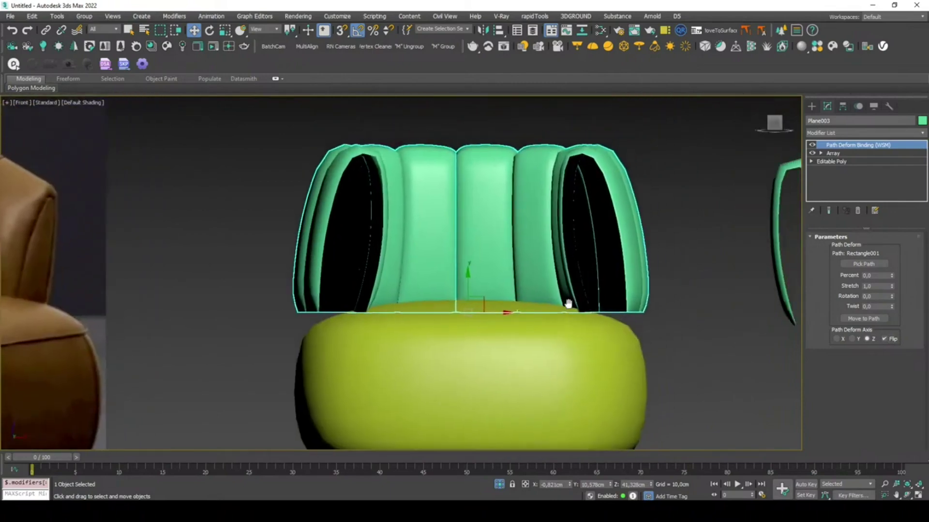
left_click(851, 319)
left_click(884, 339)
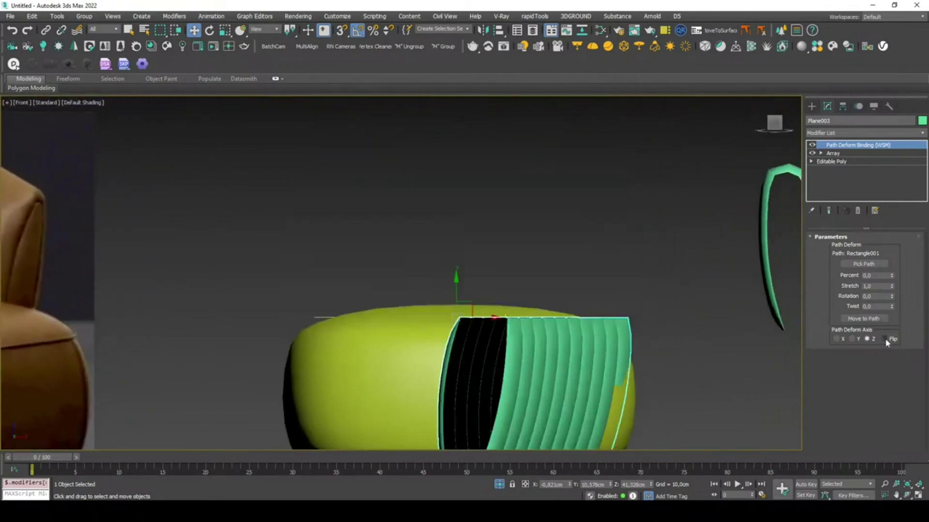
left_click(885, 339)
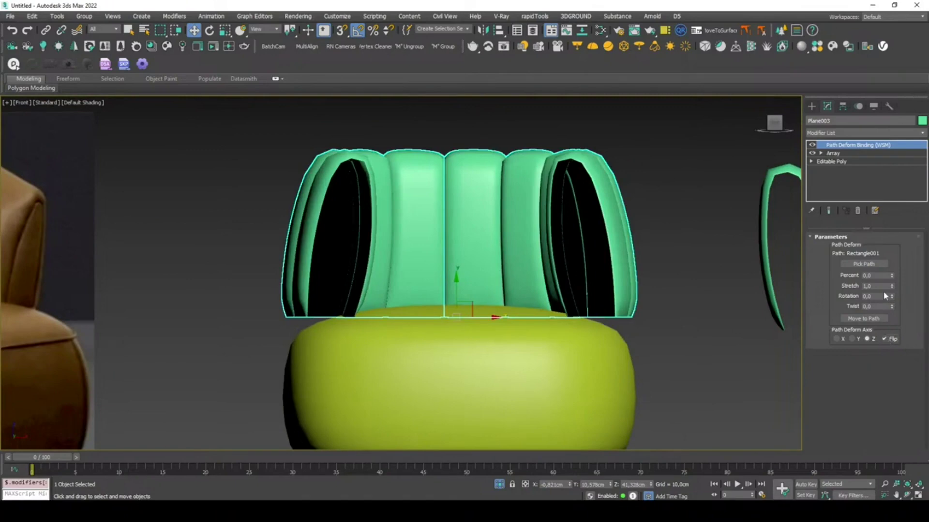
scroll(659, 251, "down", 3)
middle_click_drag(659, 251, 615, 255)
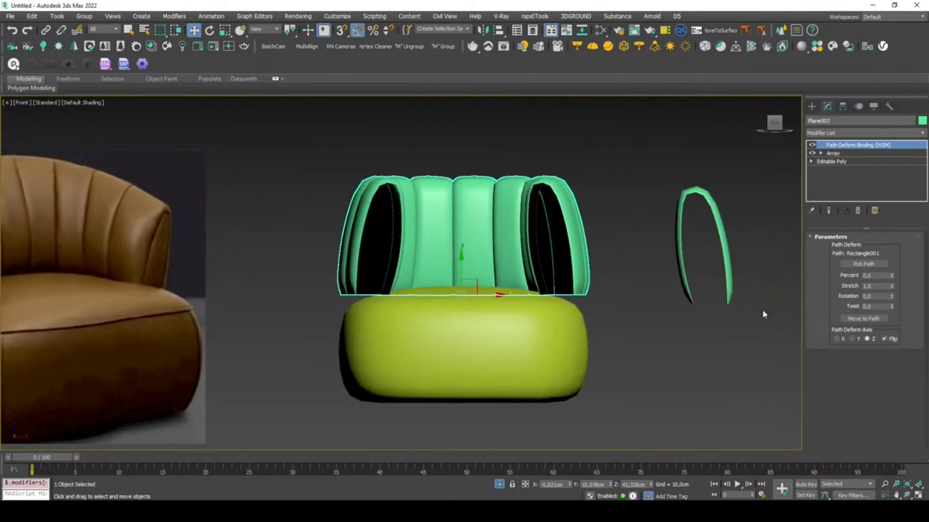
left_click(885, 339)
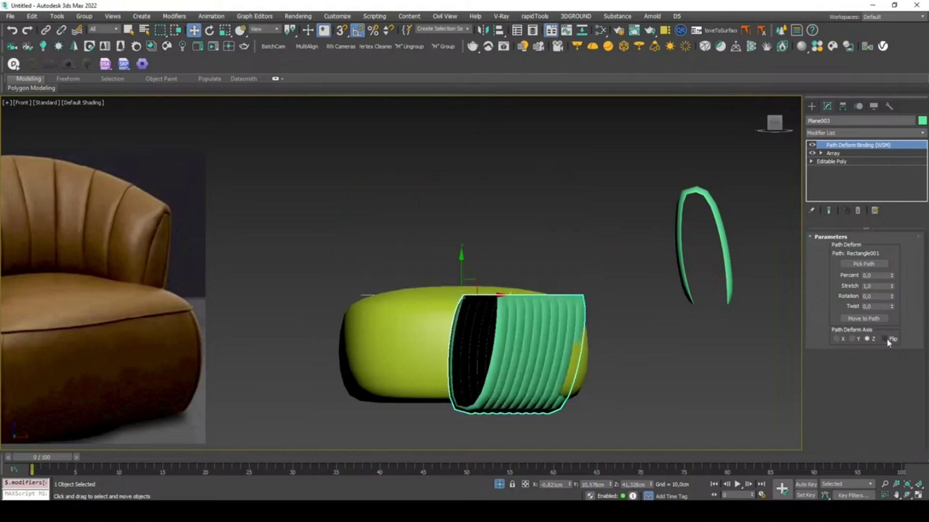
Step: Set the Path Deform Rotation to 180 degrees
double_click(879, 306)
double_click(874, 296)
type("180")
key("Return")
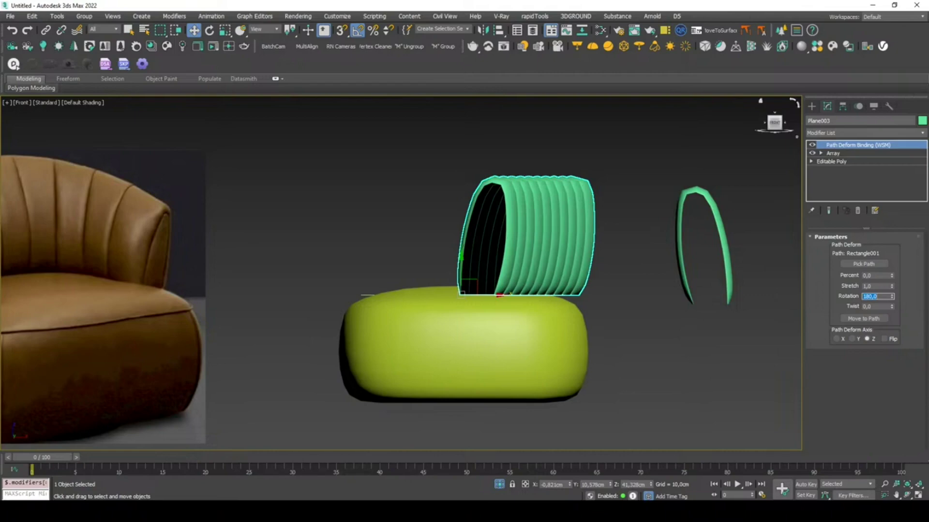
key("t")
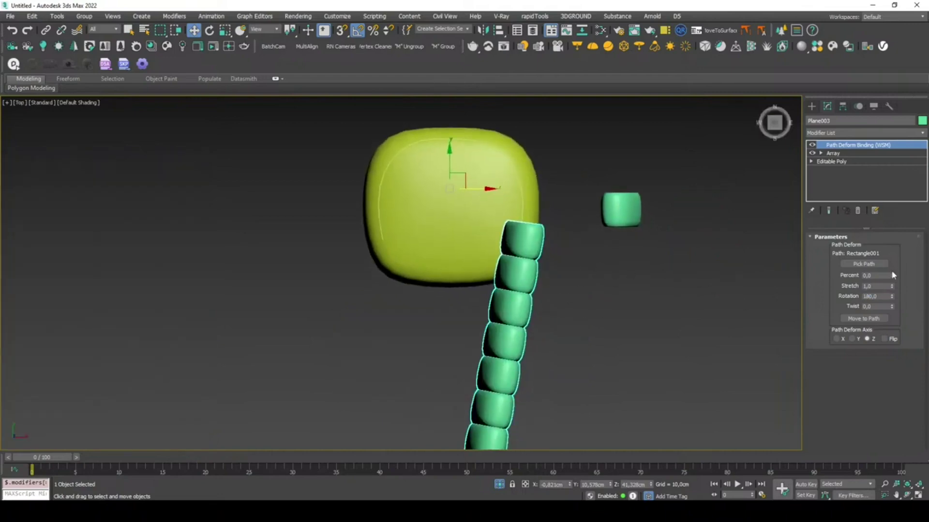
Step: Try Percent values along the path, settling the array at 96,5 percent
left_click_drag(892, 277, 832, 182)
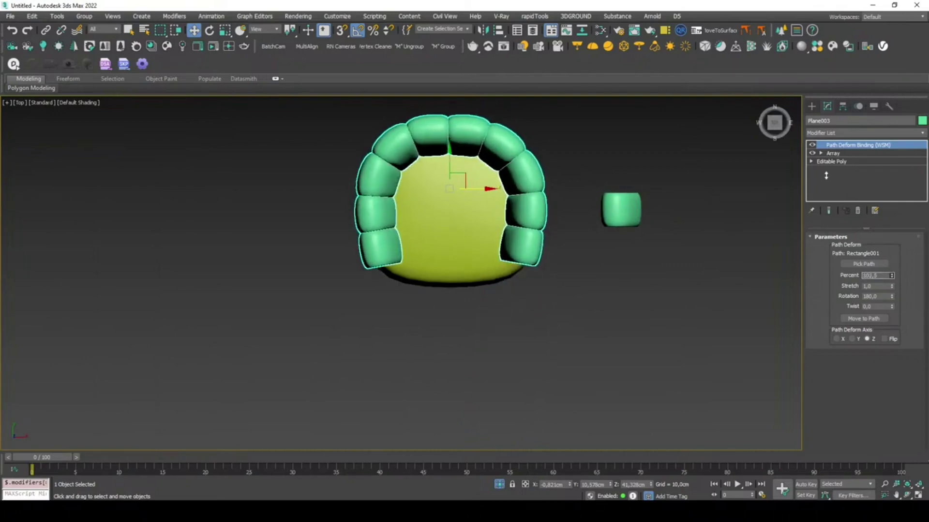
left_click_drag(832, 183, 833, 181)
left_click(882, 278)
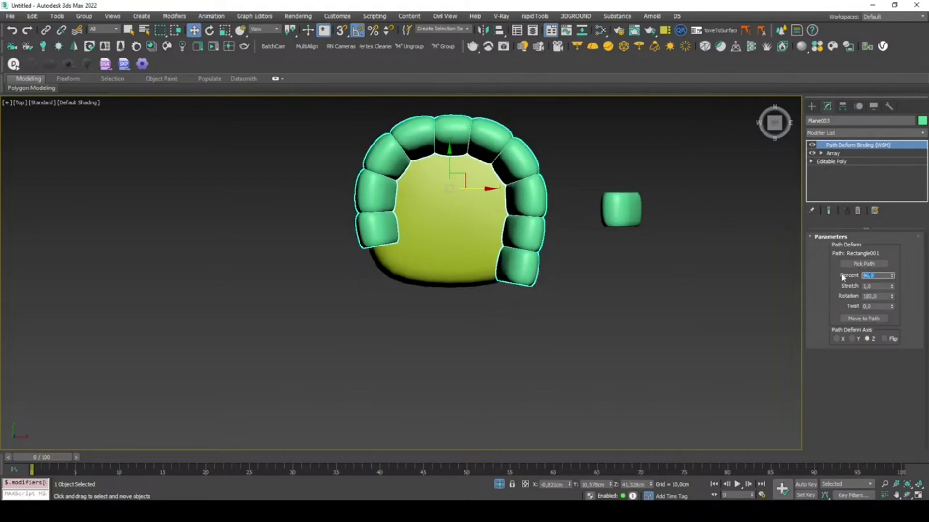
type("0")
key("Return")
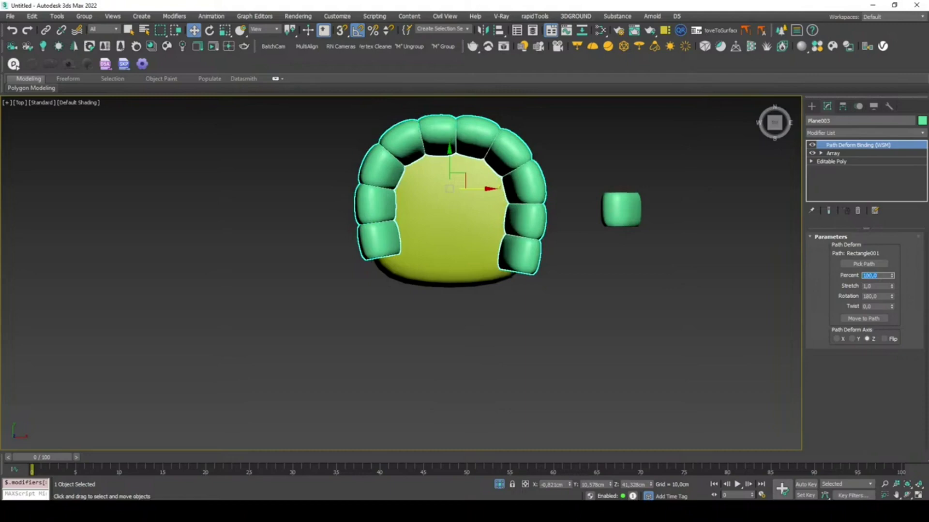
left_click_drag(893, 277, 893, 295)
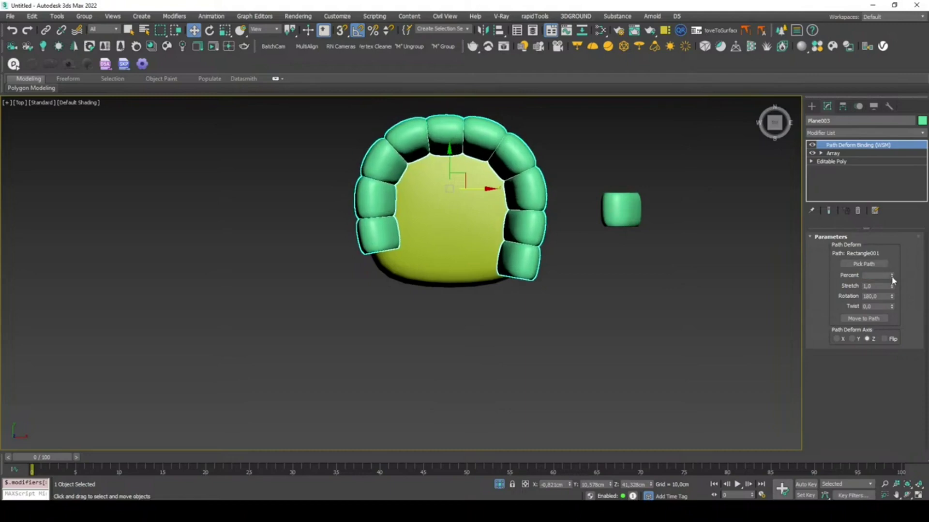
Step: Lower Stretch to 0,9 and rotate the backrest segments to about 183, orbiting to check
left_click_drag(891, 286, 890, 300)
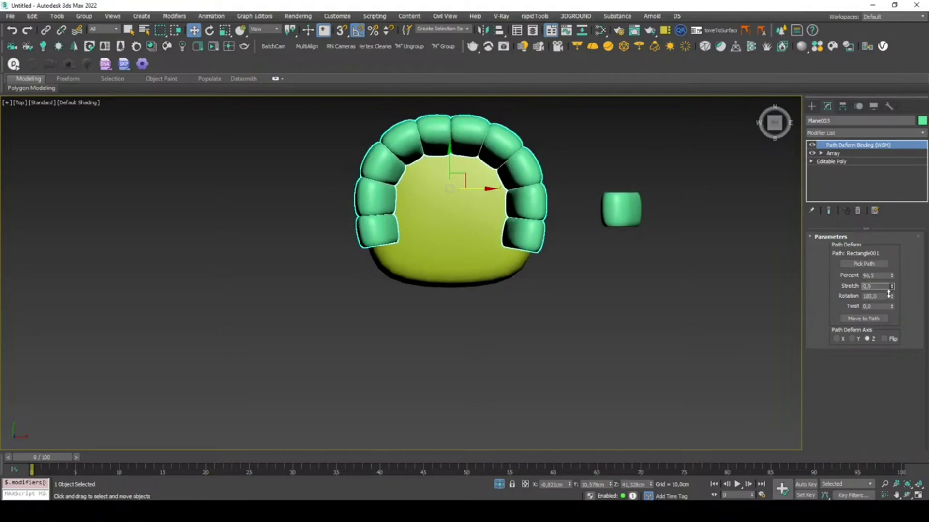
mouse_move(555, 213)
middle_mouse_down("alt")
mouse_move(552, 141)
mouse_move(544, 232)
middle_mouse_up("alt")
key("f")
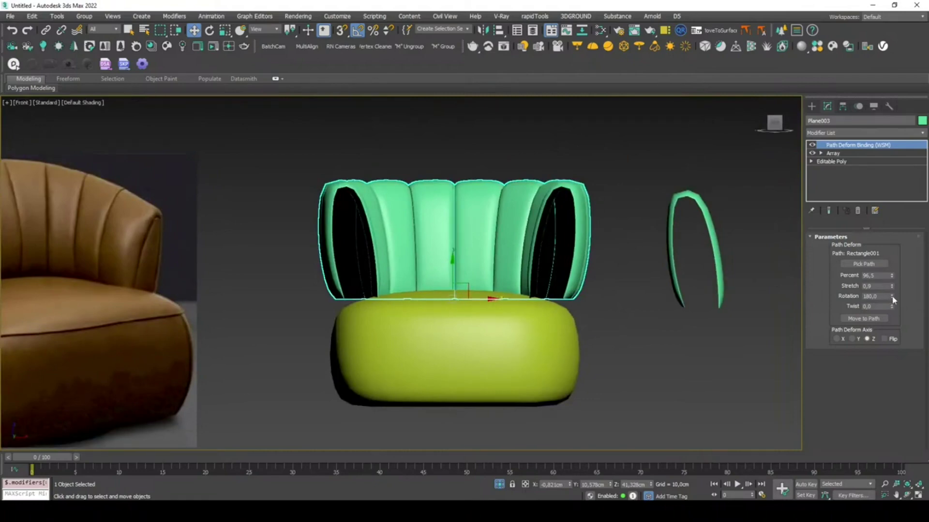
left_click_drag(892, 296, 891, 290)
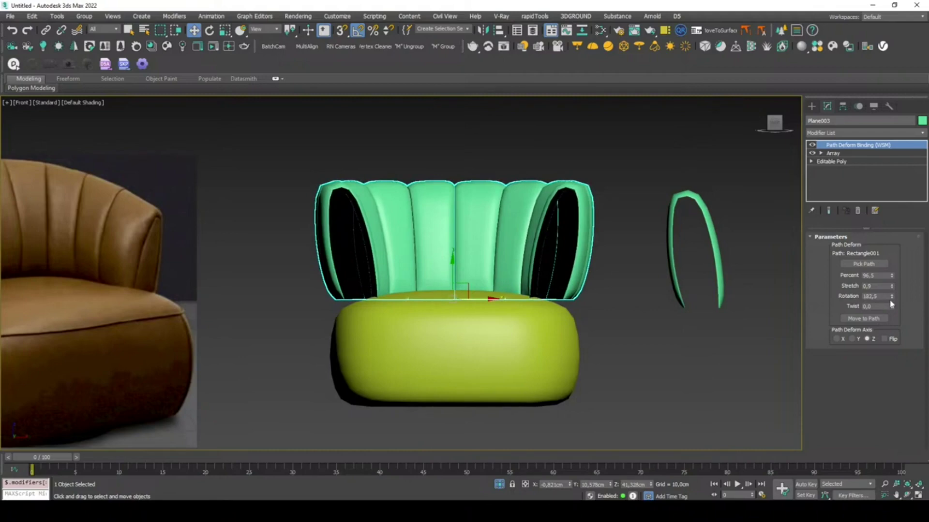
left_click_drag(893, 296, 893, 298)
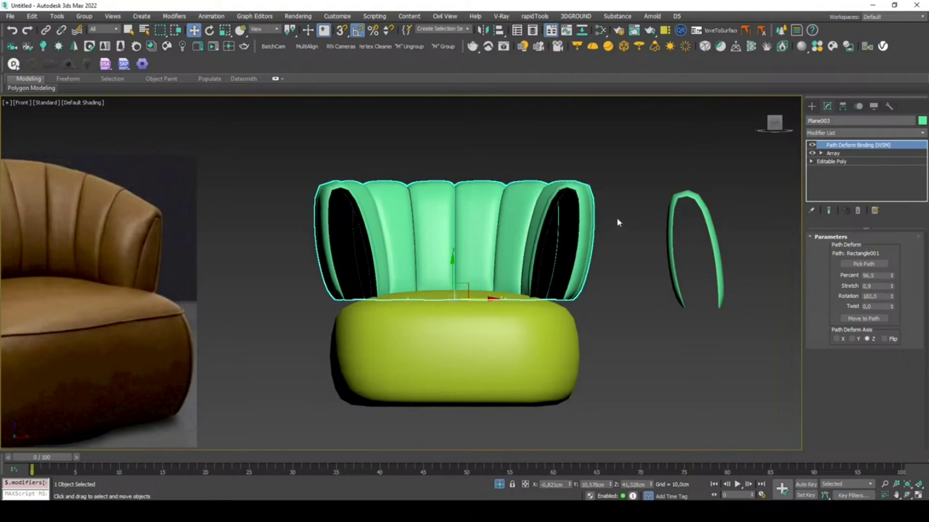
middle_click_drag(620, 223, 628, 237)
middle_click_drag(563, 307, 575, 340, "alt")
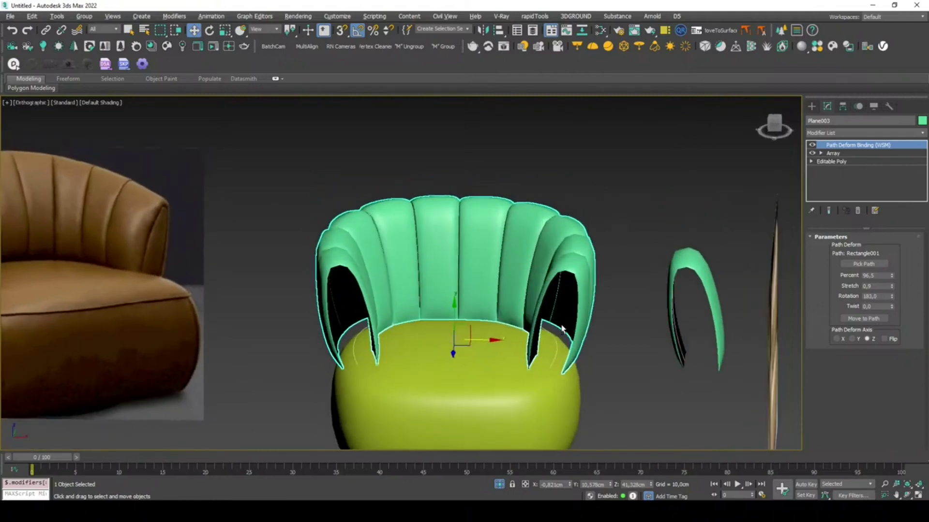
mouse_move(540, 313)
middle_mouse_down("alt")
mouse_move(512, 301)
mouse_move(525, 288)
mouse_move(535, 317)
middle_mouse_up("alt")
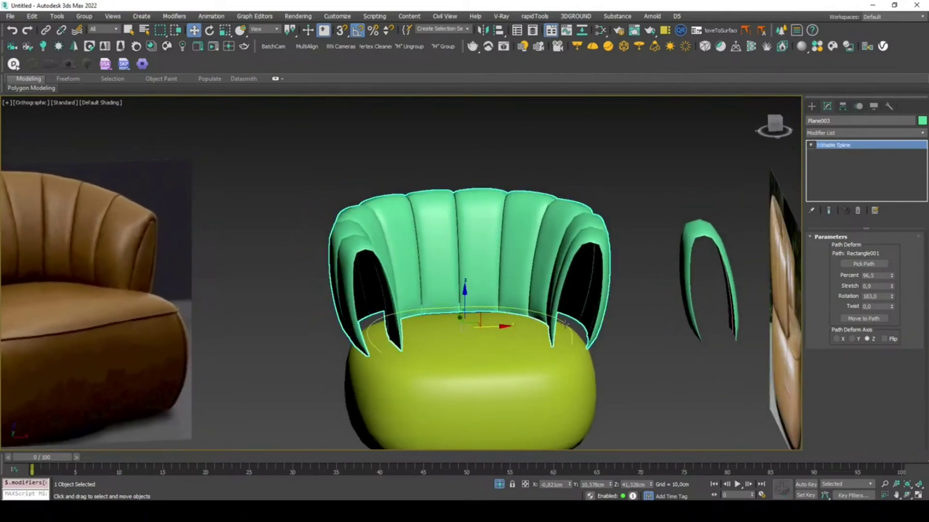
Step: Scale Rectangle001's spline non-uniformly, narrowing it sideways and slightly front to back
left_click(553, 319)
key("y")
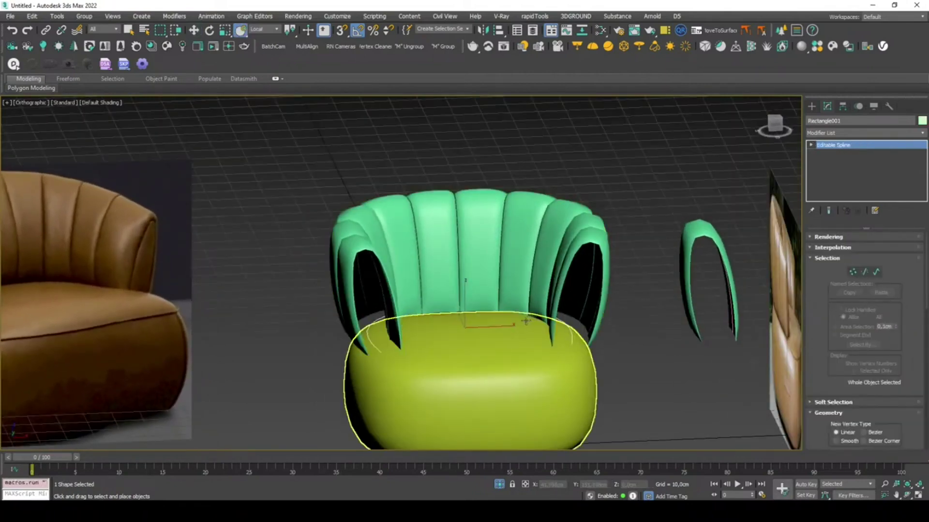
key("t")
middle_click_drag(511, 328, 497, 346)
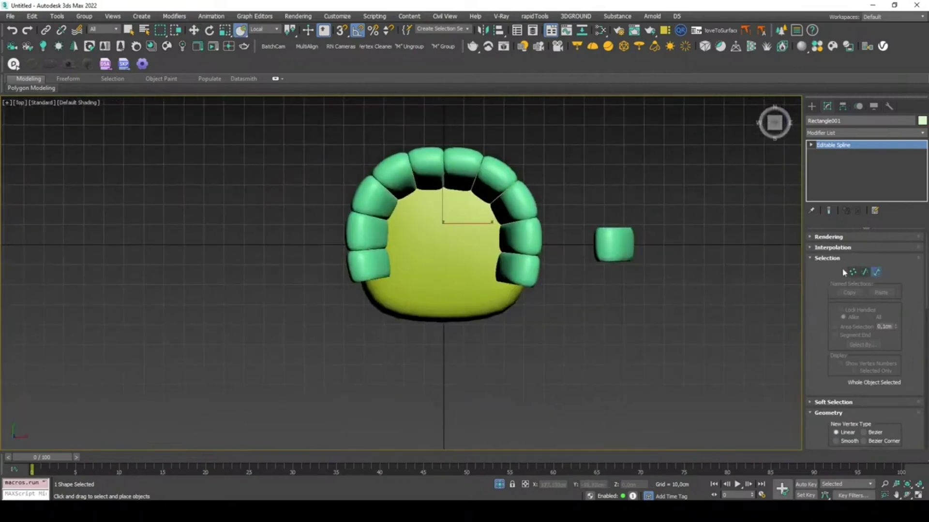
left_click(876, 272)
key("r")
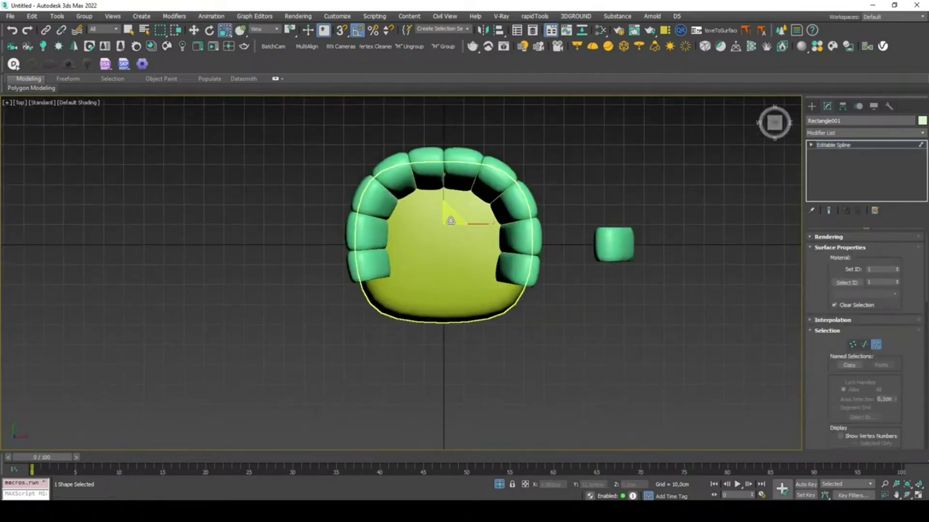
left_click_drag(421, 220, 405, 232)
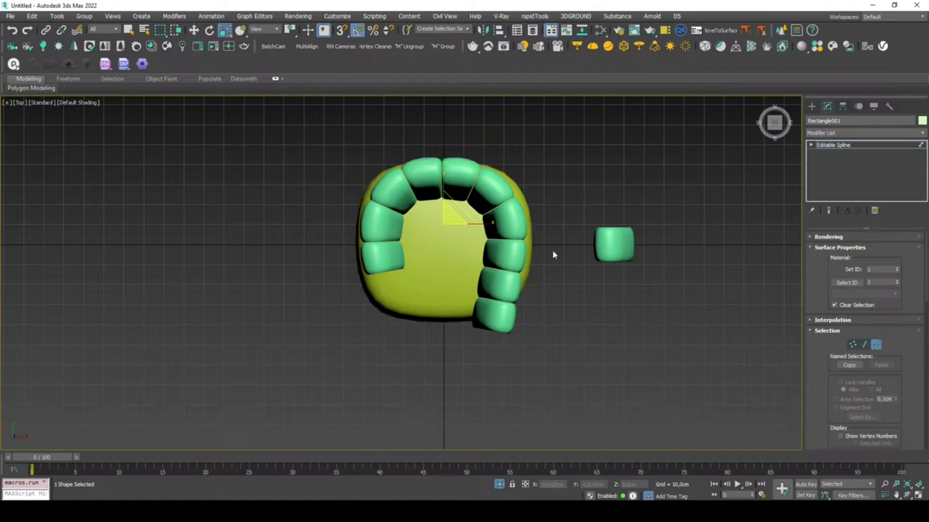
key("ctrl+z")
left_click_drag(489, 223, 478, 226)
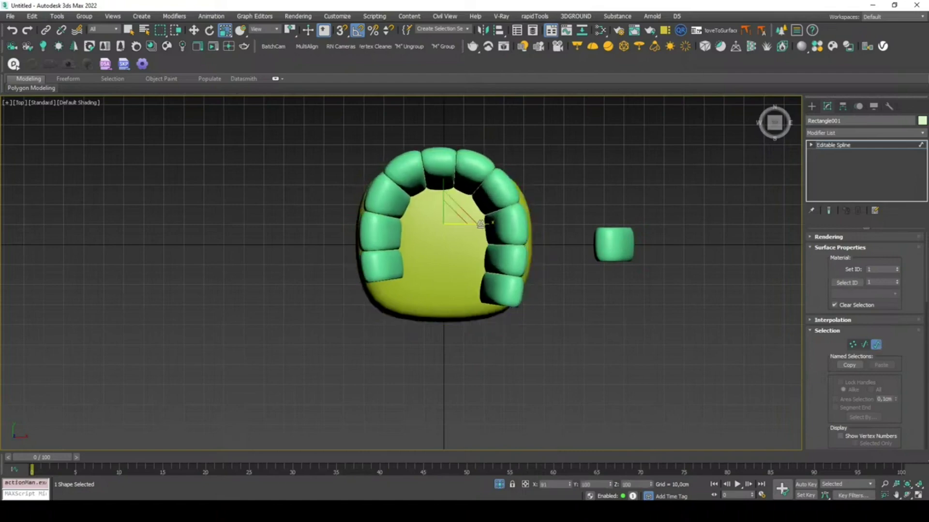
left_click_drag(442, 181, 440, 184)
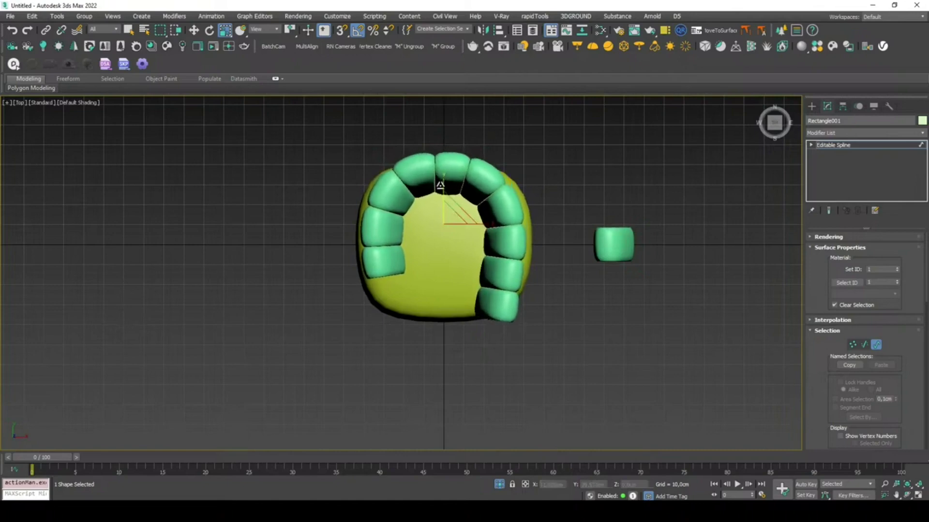
Step: Exit spline editing, reselect the cushion arch and lower Stretch to 0,76
left_click(875, 344)
left_click(557, 223)
left_click(514, 214)
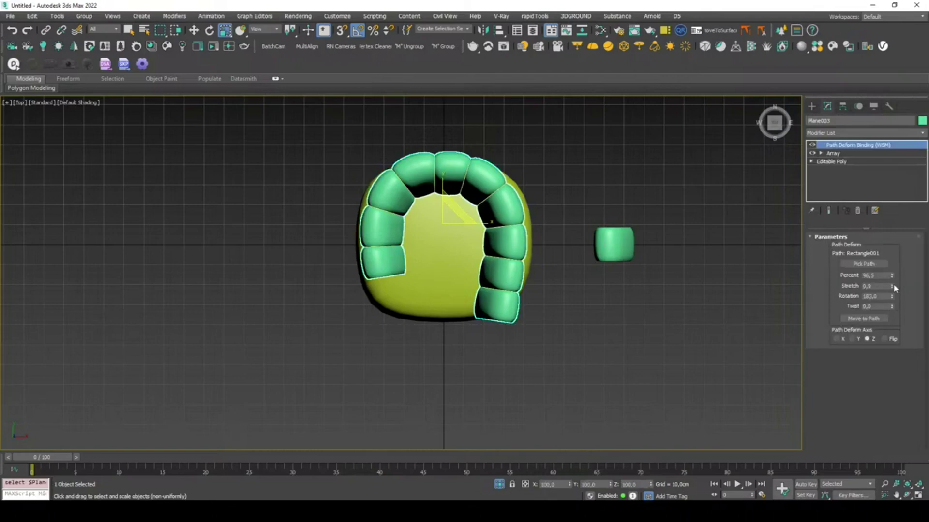
left_click_drag(893, 287, 893, 300)
Step: Orbit around the chair and frame it in the front view with the Move tool active
mouse_move(529, 226)
middle_mouse_down("alt")
mouse_move(553, 145)
mouse_move(491, 277)
middle_mouse_up("alt")
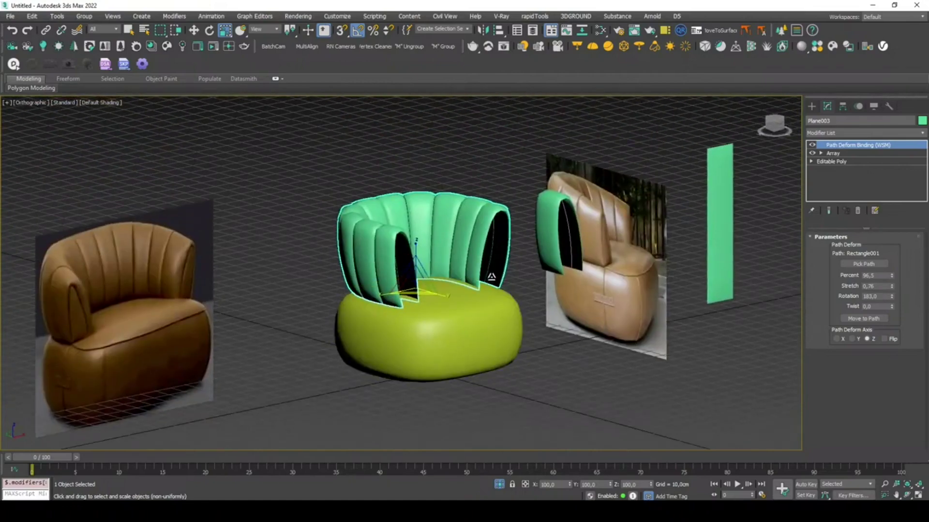
key("l")
scroll(325, 283, "up", 5)
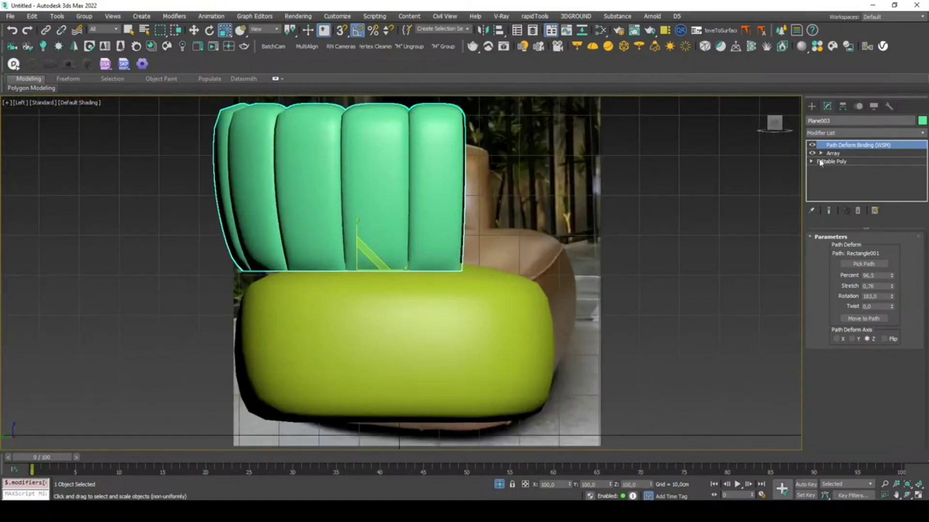
left_click(811, 106)
mouse_move(531, 271)
middle_mouse_down("alt")
mouse_move(420, 276)
mouse_move(389, 204)
middle_mouse_up("alt")
scroll(421, 277, "up", 4)
scroll(420, 276, "down", 3)
key("f")
scroll(391, 168, "up", 3)
key("w")
mouse_move(392, 168)
middle_mouse_down()
mouse_move(387, 239)
mouse_move(410, 260)
mouse_move(387, 245)
middle_mouse_up()
scroll(400, 234, "up", 1)
scroll(410, 259, "down", 2)
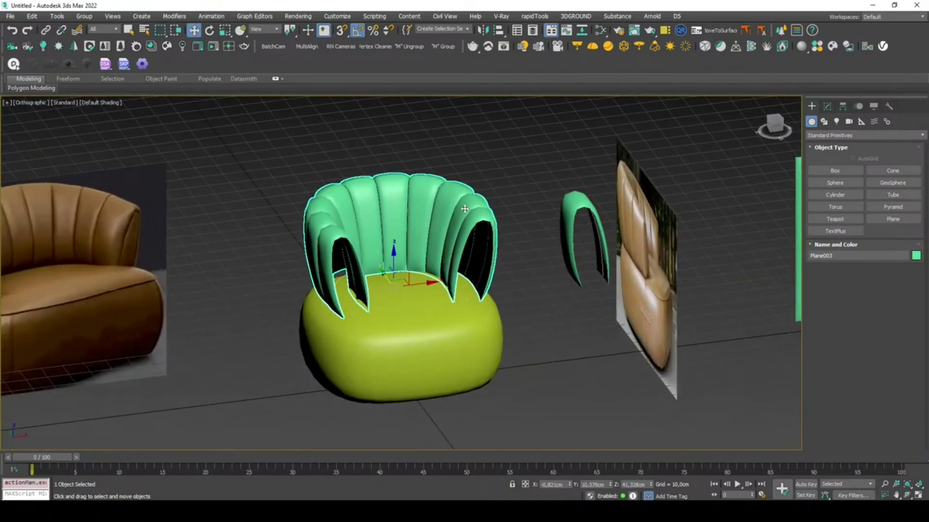
Step: In wireframe front view, select Rectangle001 and lower it about 2,9 cm
left_click(827, 106)
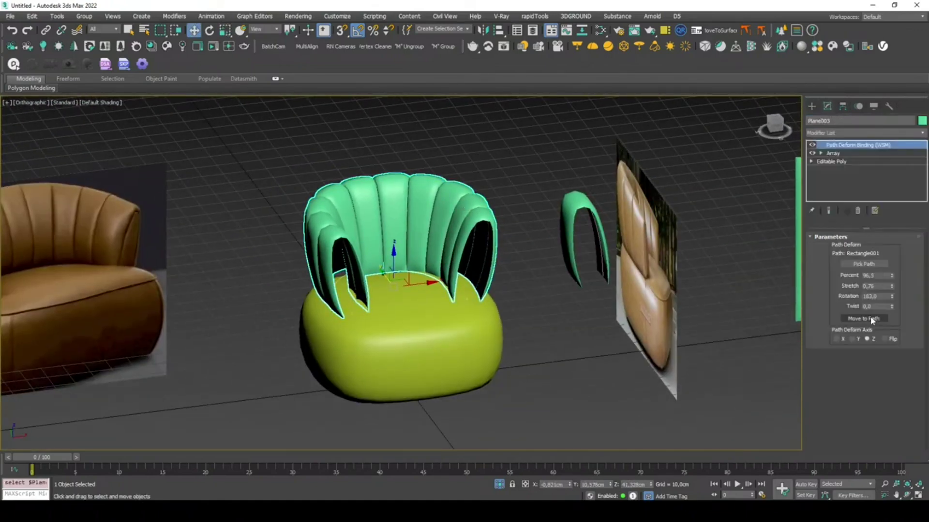
scroll(478, 295, "up", 1)
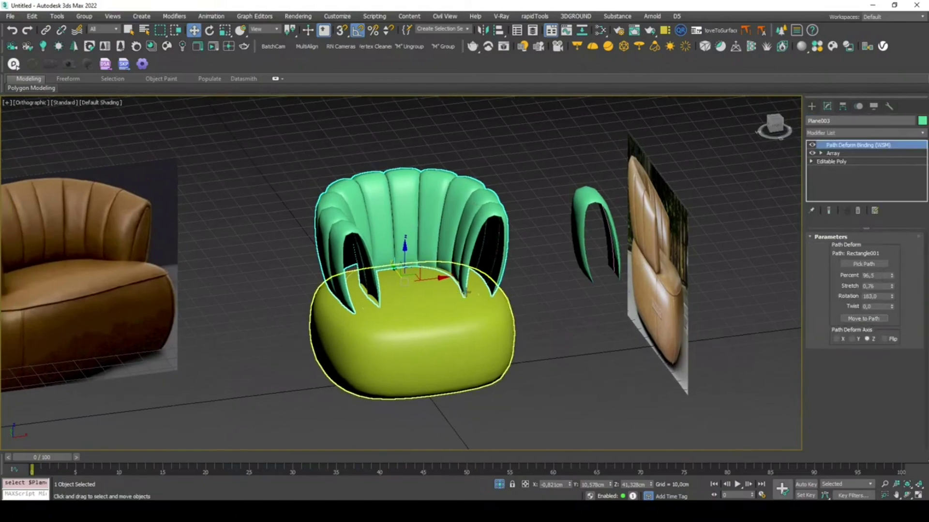
key("F3")
scroll(479, 295, "up", 3)
left_click(479, 295)
key("f")
scroll(415, 241, "up", 3)
mouse_move(415, 227)
middle_mouse_down()
mouse_move(415, 241)
mouse_move(381, 221)
middle_mouse_up()
left_click_drag(372, 214, 374, 228)
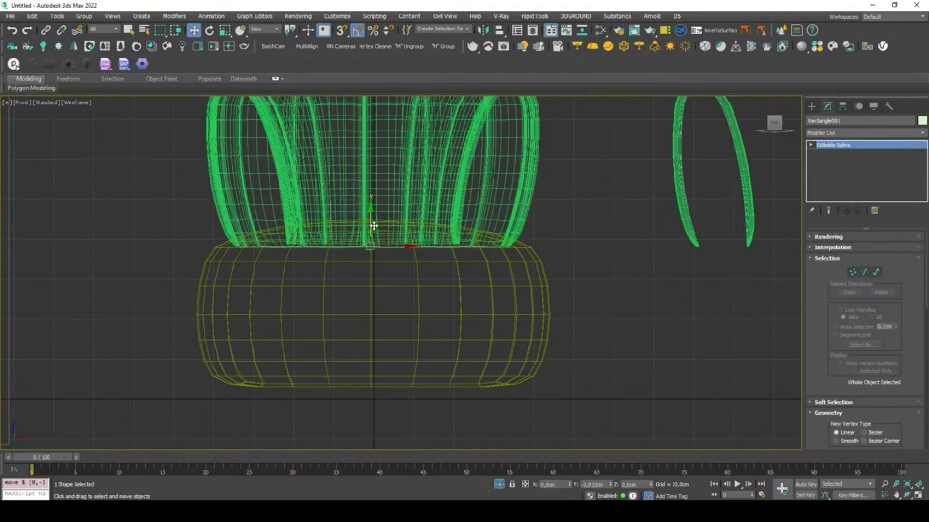
Step: Return to shaded display, orbit to check the seated backrest, and bring up Alt+Tab
key("F3")
scroll(374, 227, "down", 2)
mouse_move(374, 228)
middle_mouse_down("alt")
mouse_move(449, 260)
mouse_move(499, 255)
mouse_move(478, 262)
middle_mouse_up("alt")
scroll(449, 260, "down", 3)
middle_click_drag(401, 271, 499, 271, "alt")
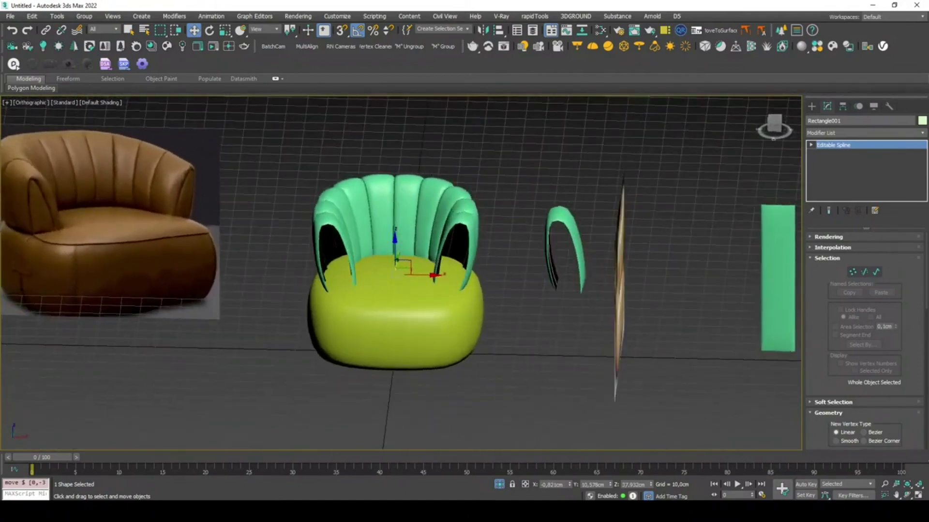
key("alt+Tab")
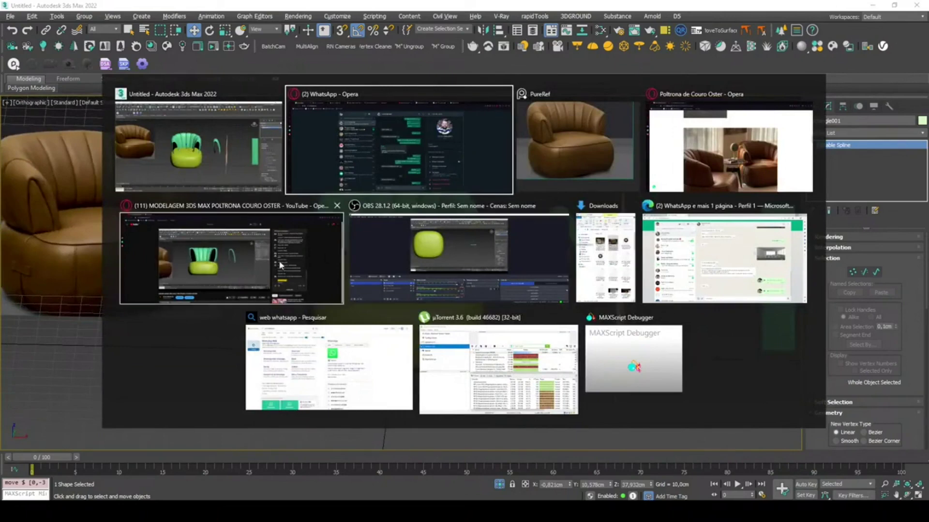
Step: Dismiss the window switcher with Escape to stay in 3ds Max
key("Escape")
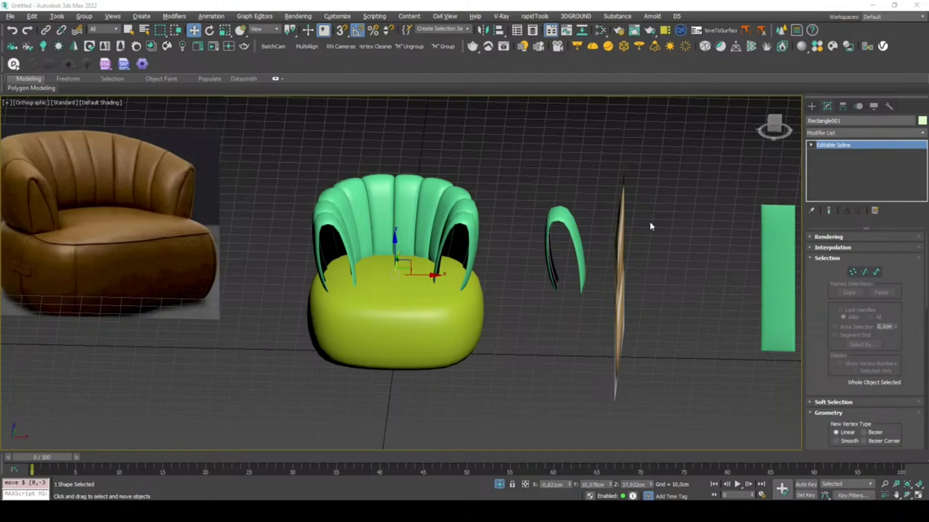
mouse_move(457, 224)
middle_mouse_down("alt")
mouse_move(504, 218)
mouse_move(476, 200)
middle_mouse_up("alt")
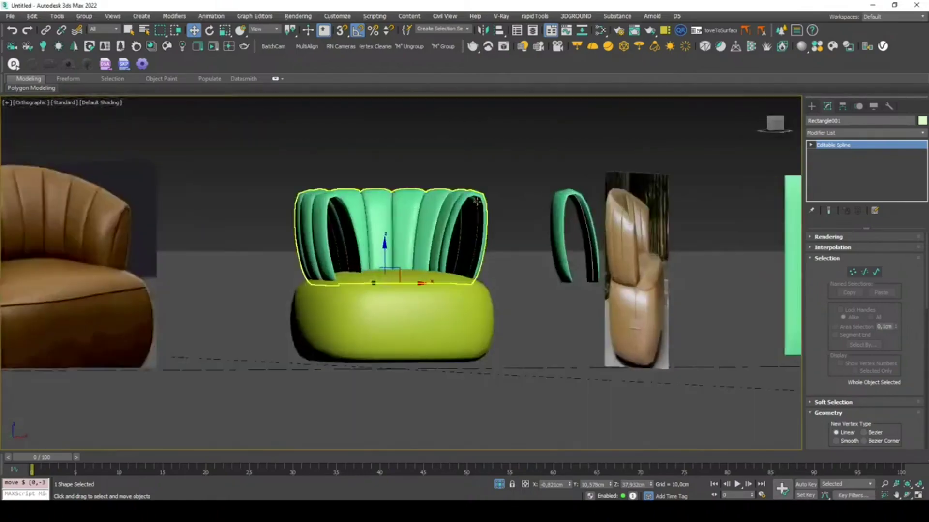
key("f")
scroll(395, 193, "up", 3)
middle_click_drag(395, 165, 395, 218)
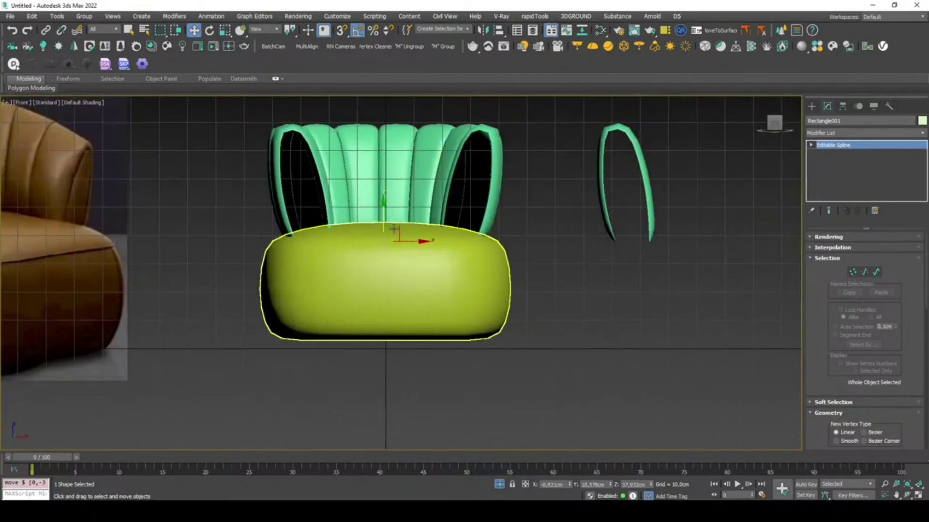
mouse_move(395, 219)
middle_mouse_down("alt")
mouse_move(422, 234)
mouse_move(464, 235)
mouse_move(457, 207)
middle_mouse_up("alt")
key("l")
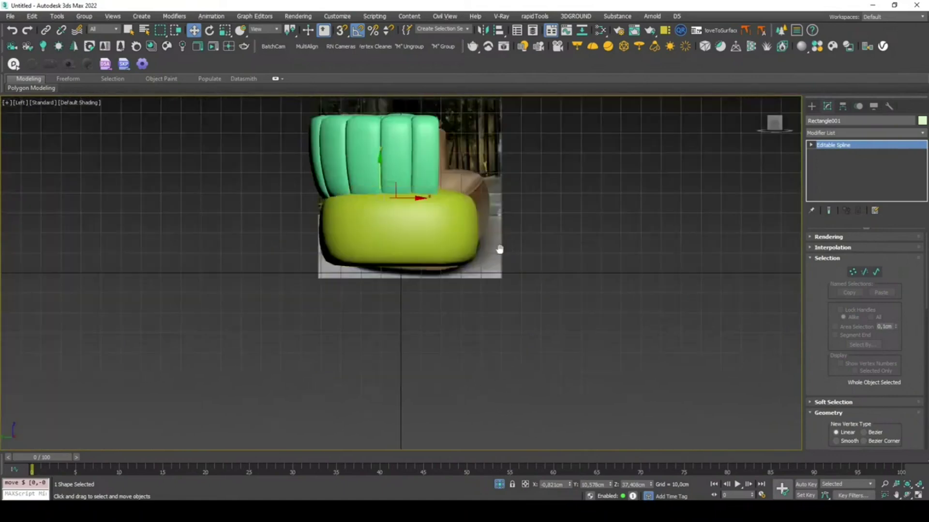
scroll(457, 207, "up", 2)
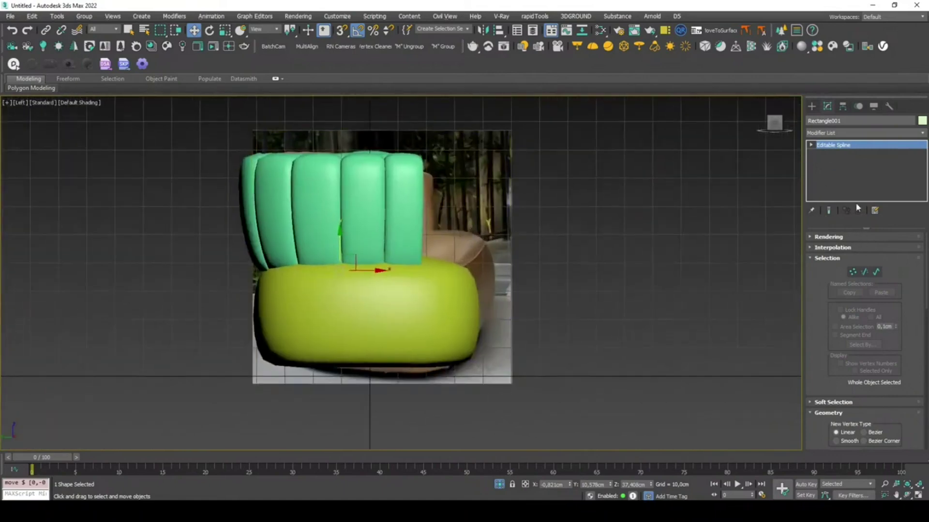
left_click(406, 182)
mouse_move(667, 173)
middle_mouse_down("alt")
mouse_move(460, 208)
mouse_move(583, 222)
mouse_move(497, 243)
middle_mouse_up("alt")
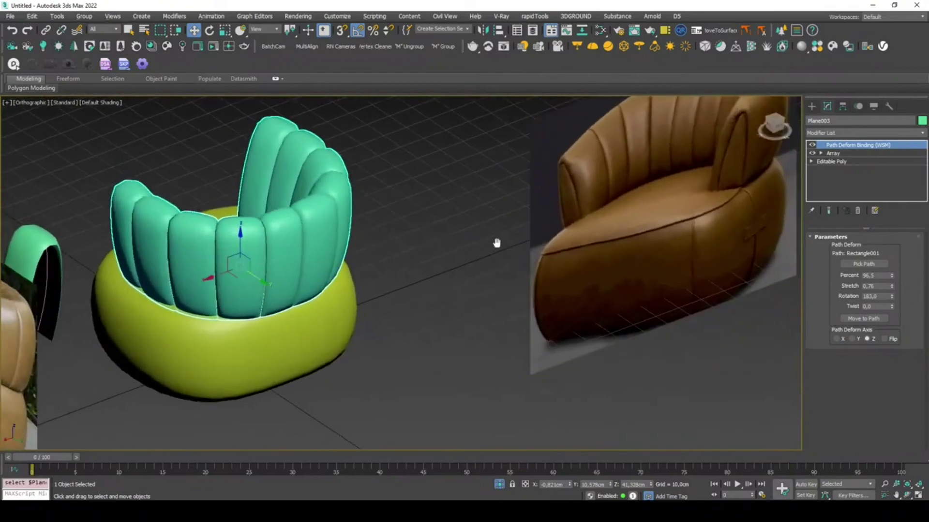
Step: Copy the seat and backrest off to the left as an instance
left_click(445, 235)
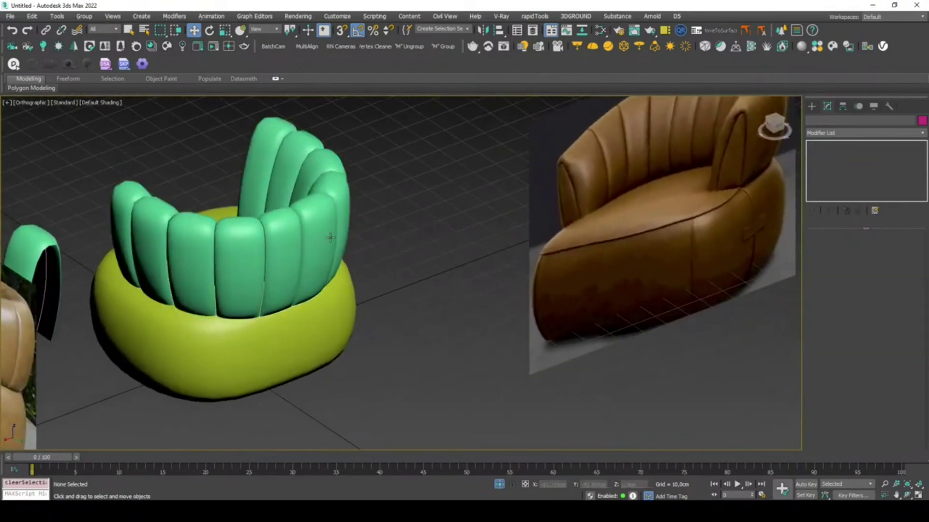
left_click(303, 221)
scroll(310, 222, "down", 4)
key("t")
scroll(372, 218, "up", 2)
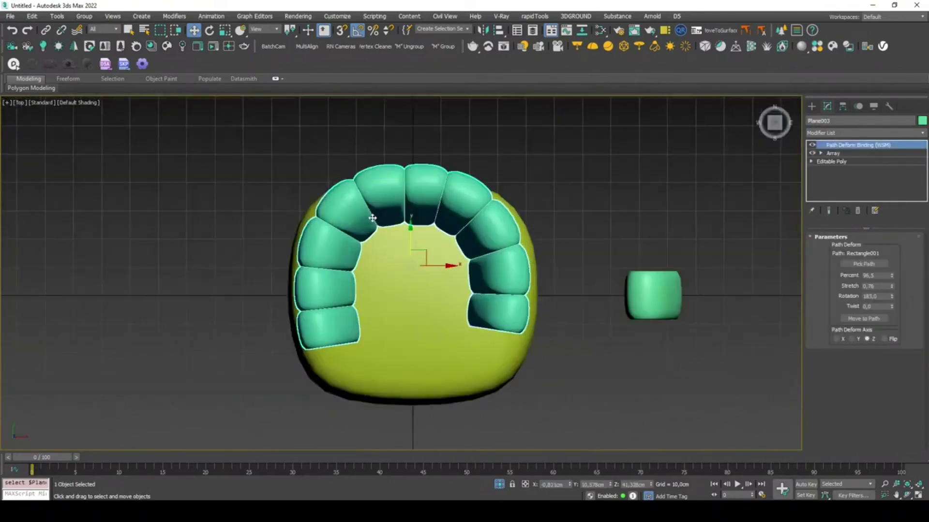
left_click(535, 225, "ctrl")
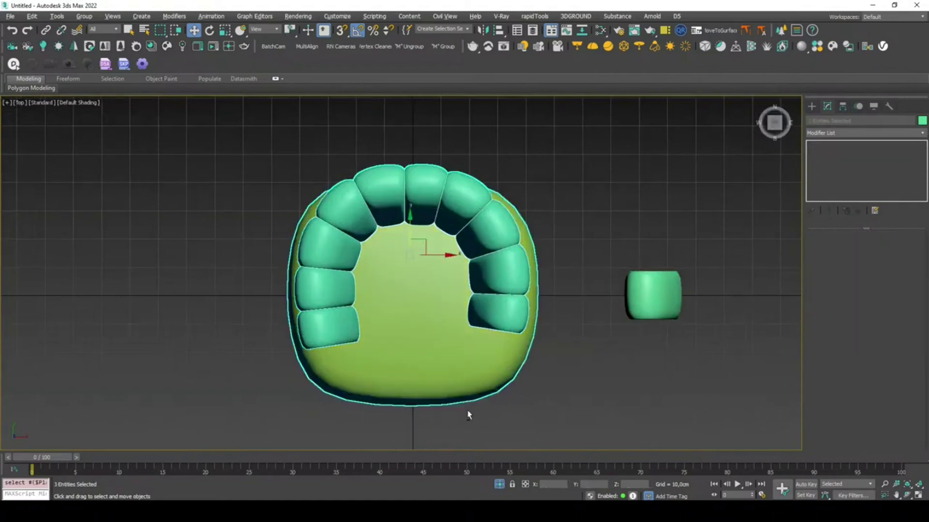
left_click_drag(435, 272, 105, 271, "shift")
left_click(465, 298)
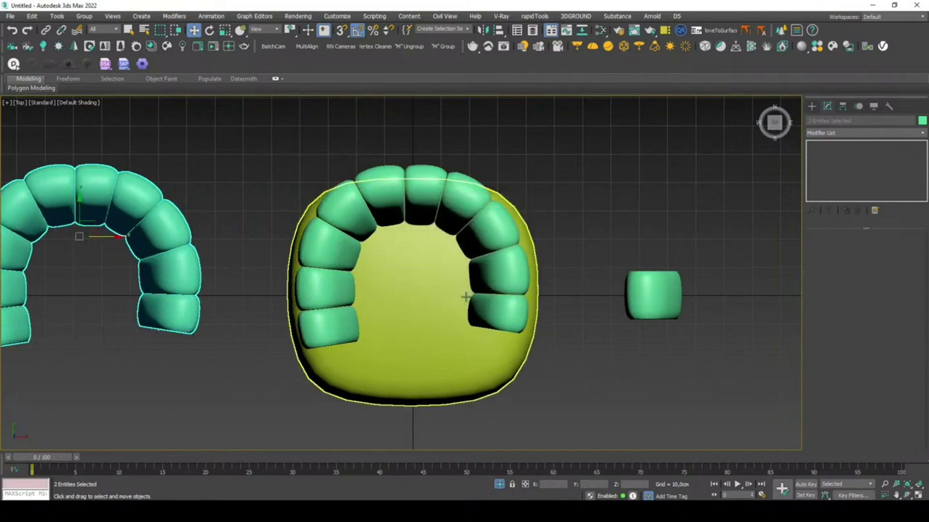
Step: Select the seat, backrest and reference image plane, then isolate them
left_click(418, 154)
left_click(410, 173)
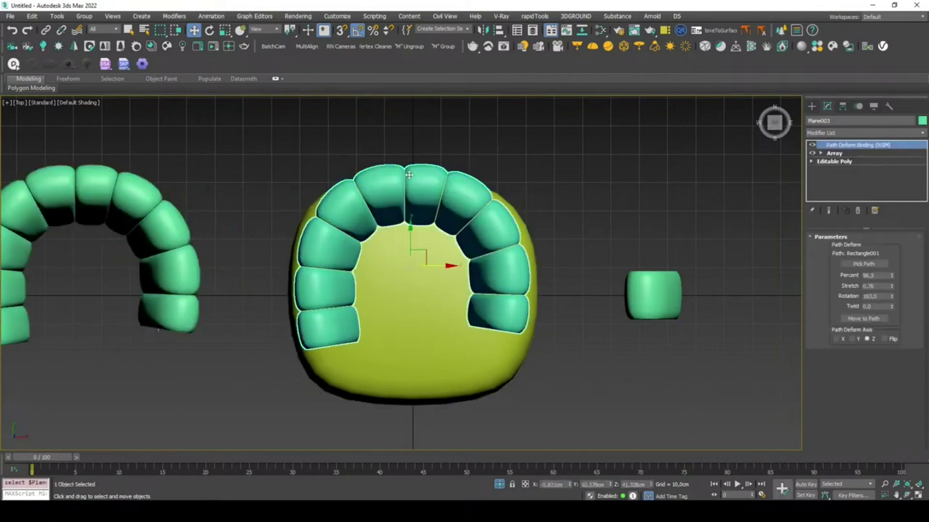
right_click(406, 173)
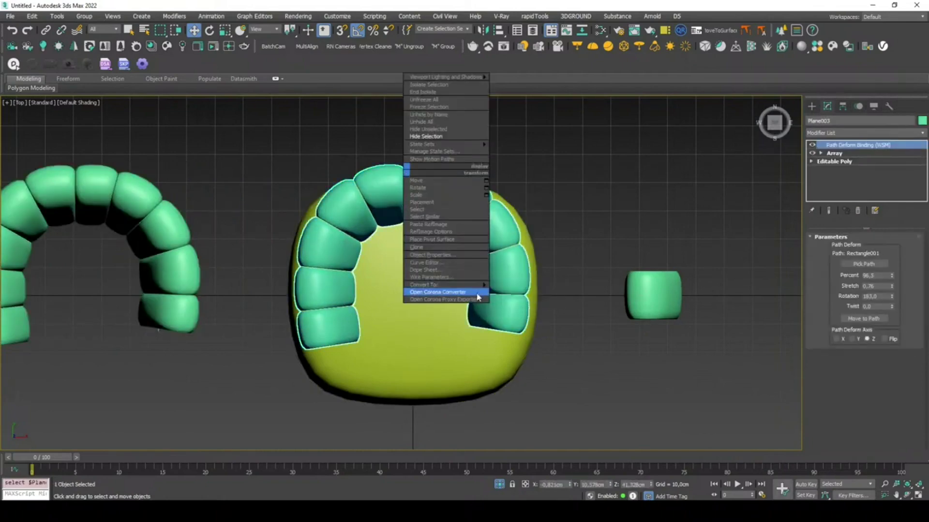
mouse_move(445, 284)
left_click(517, 292)
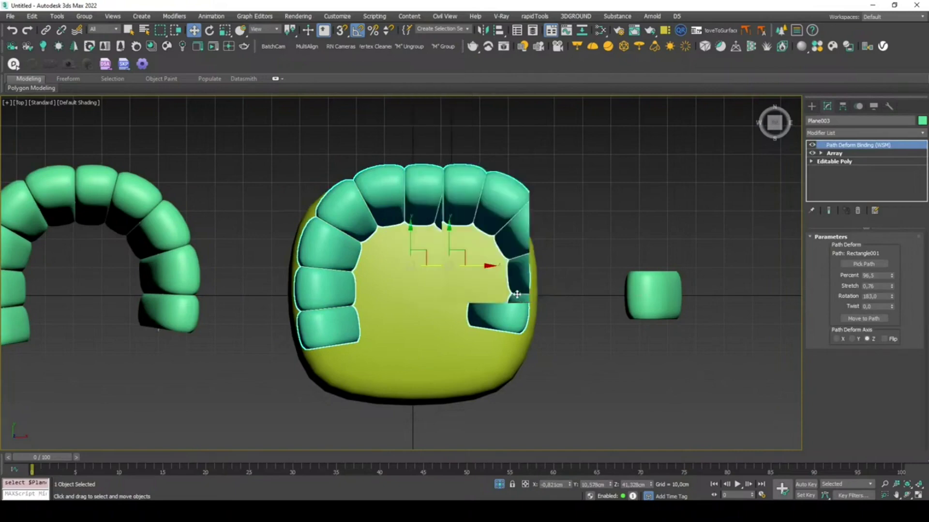
middle_click_drag(481, 266, 487, 264, "alt")
left_click_drag(498, 167, 430, 305)
left_click(278, 188, "ctrl")
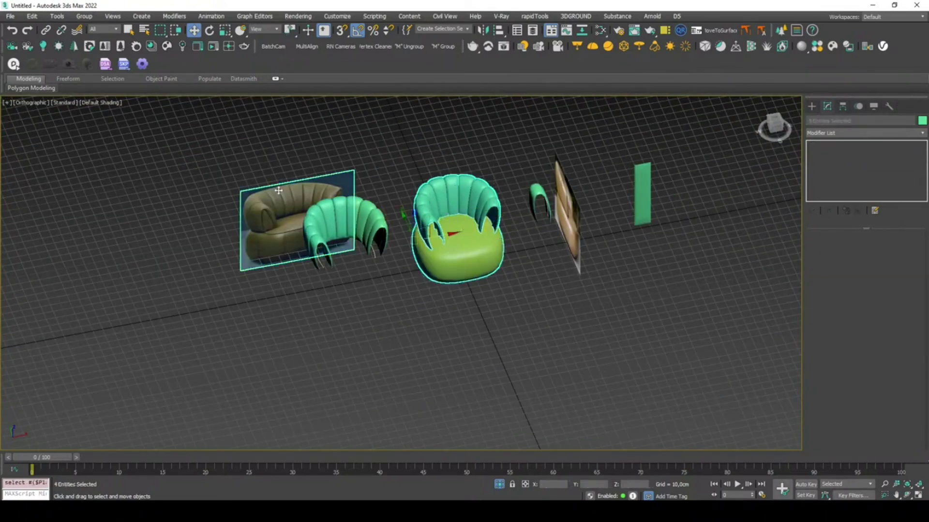
left_click(498, 484)
mouse_move(496, 357)
middle_mouse_down("alt")
mouse_move(451, 356)
mouse_move(464, 368)
middle_mouse_up("alt")
Step: In Left view, collapse the backrest's modifier stack to an Editable Poly
key("l")
scroll(397, 185, "up", 3)
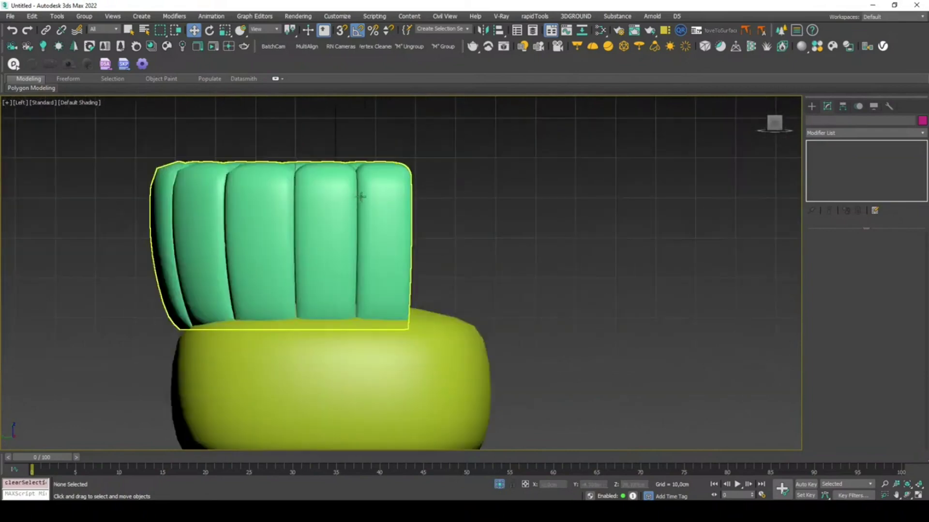
left_click(377, 196)
left_click(837, 132)
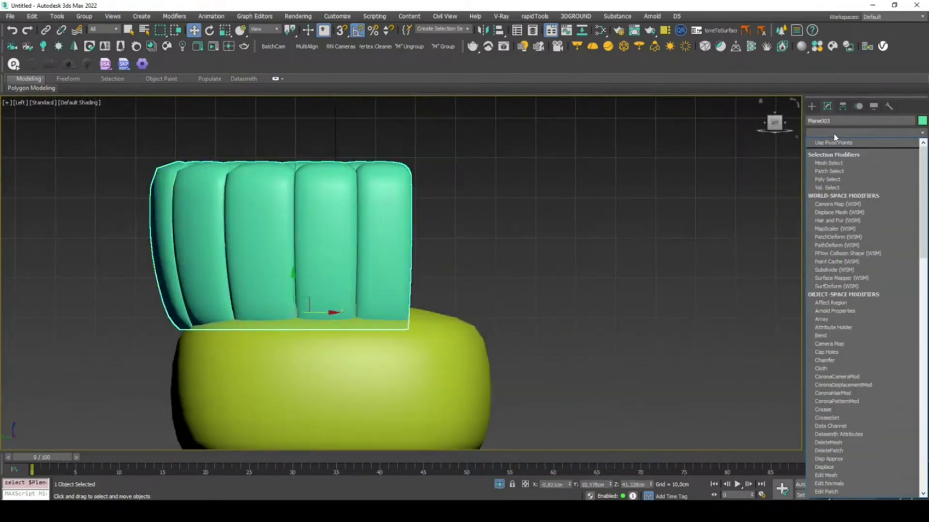
left_click(841, 160)
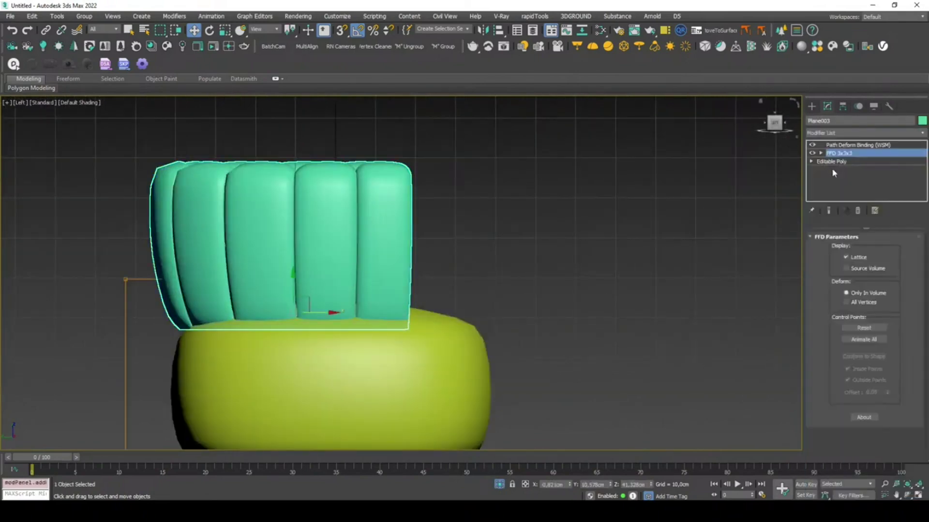
scroll(651, 192, "down", 3)
scroll(587, 209, "down", 2)
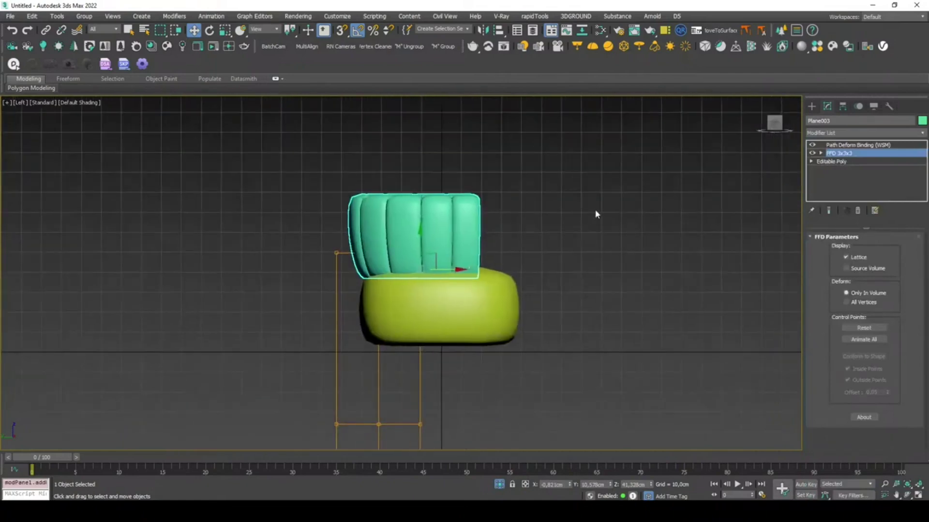
left_click(857, 210)
right_click(859, 150)
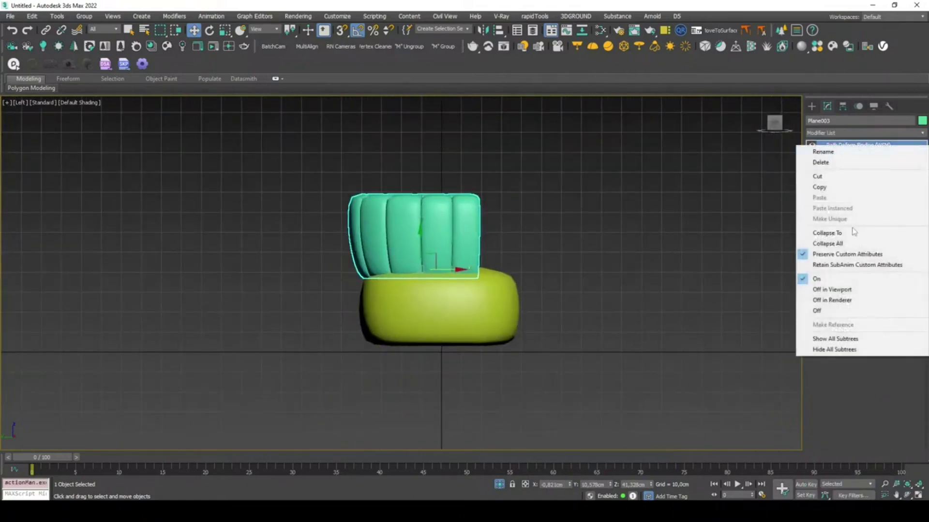
left_click(837, 234)
left_click(513, 296)
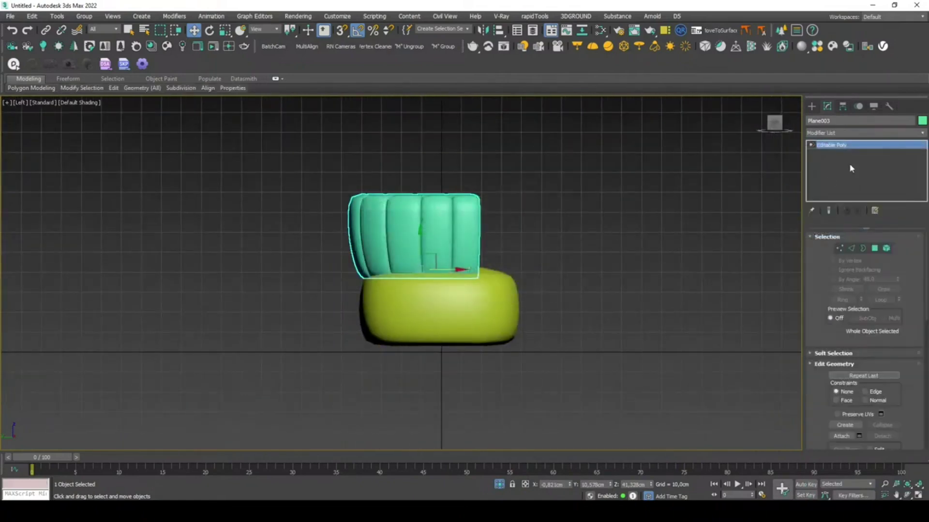
Step: Add an FFD 2x2x2 lattice to the backrest and enter its Control Points level
left_click(869, 133)
key("f")
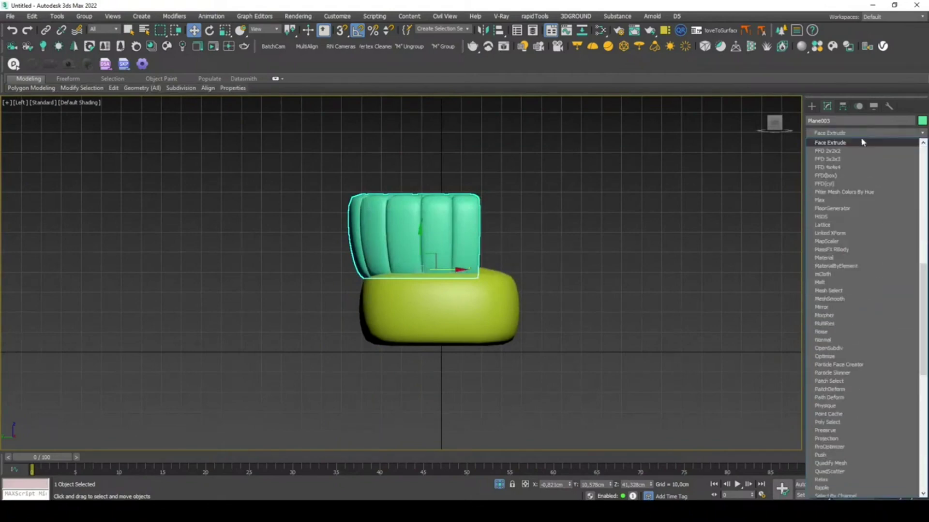
left_click(844, 154)
left_click(821, 145)
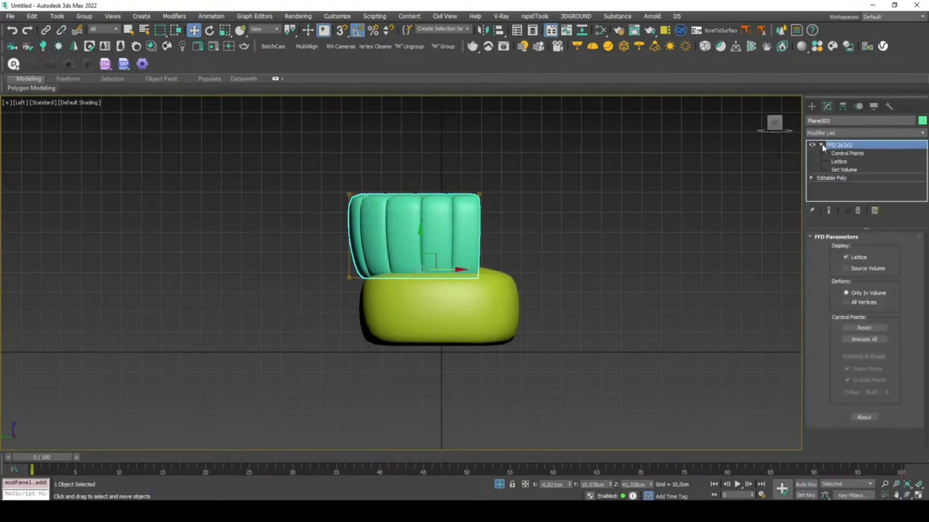
left_click(842, 154)
Step: Lower the lattice's top-right corner and adjust the top-left so the top edge slopes down
scroll(470, 190, "up", 4)
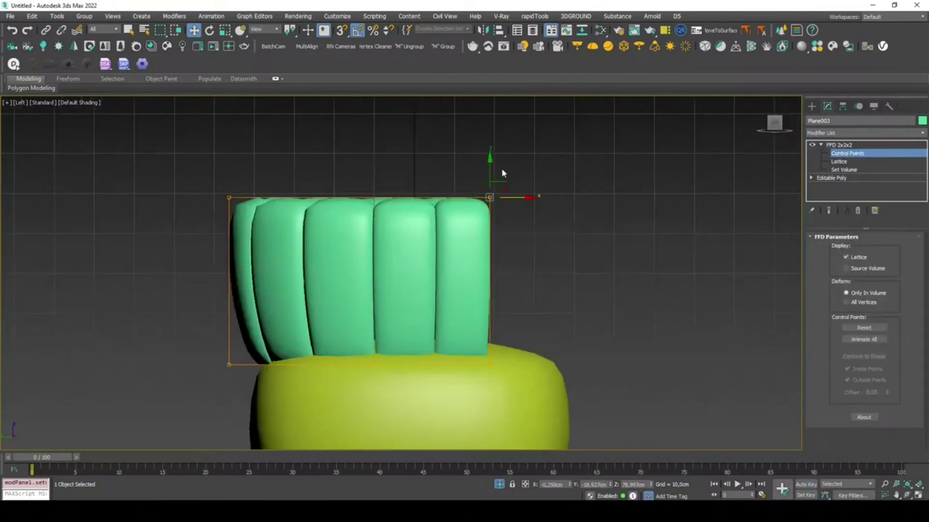
left_click_drag(489, 182, 483, 197)
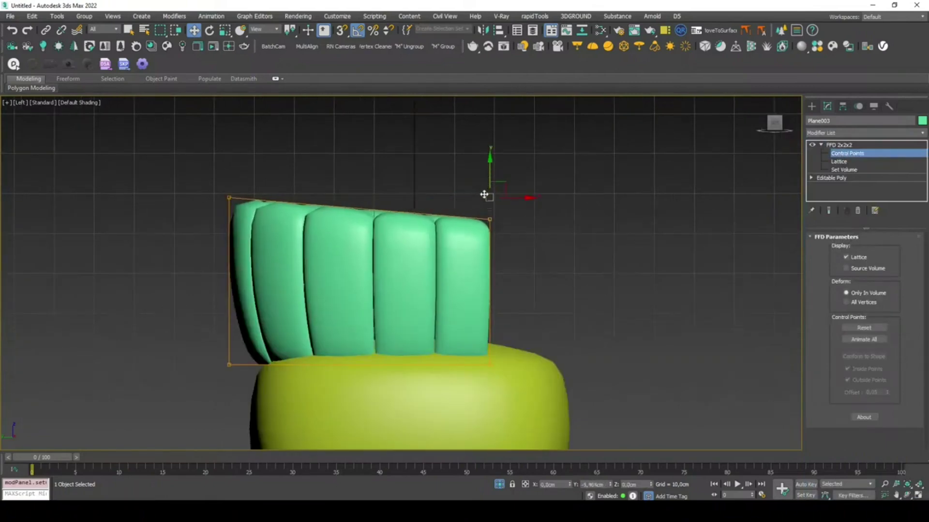
left_click_drag(482, 197, 482, 206)
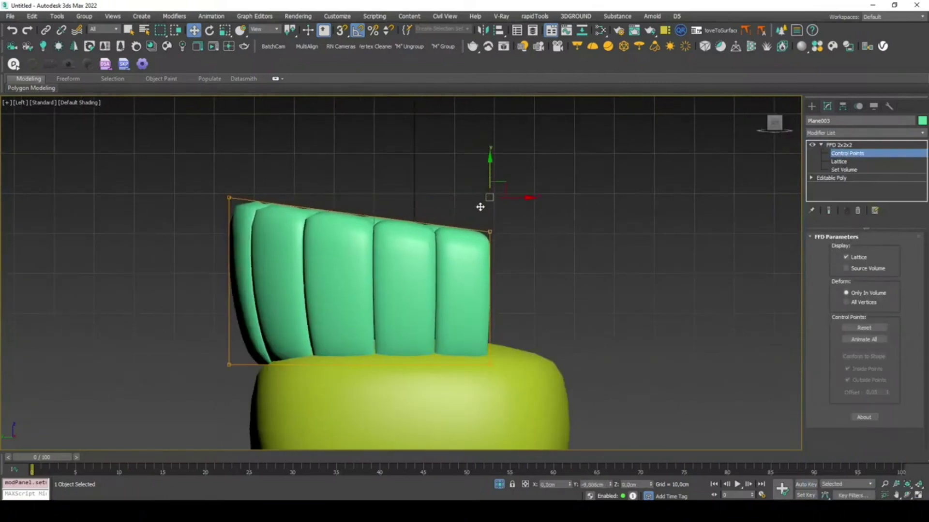
left_click(229, 197)
left_click_drag(228, 183, 227, 165)
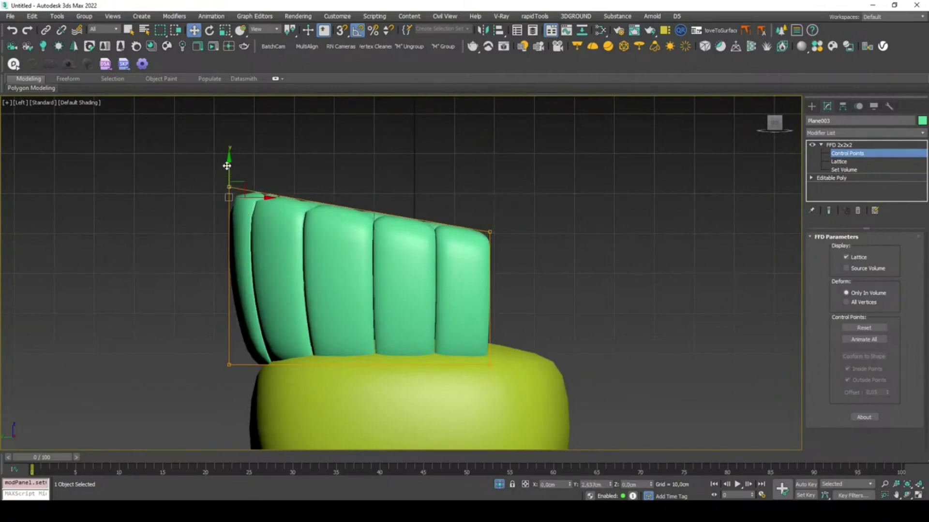
left_click_drag(225, 165, 228, 166)
double_click(828, 146)
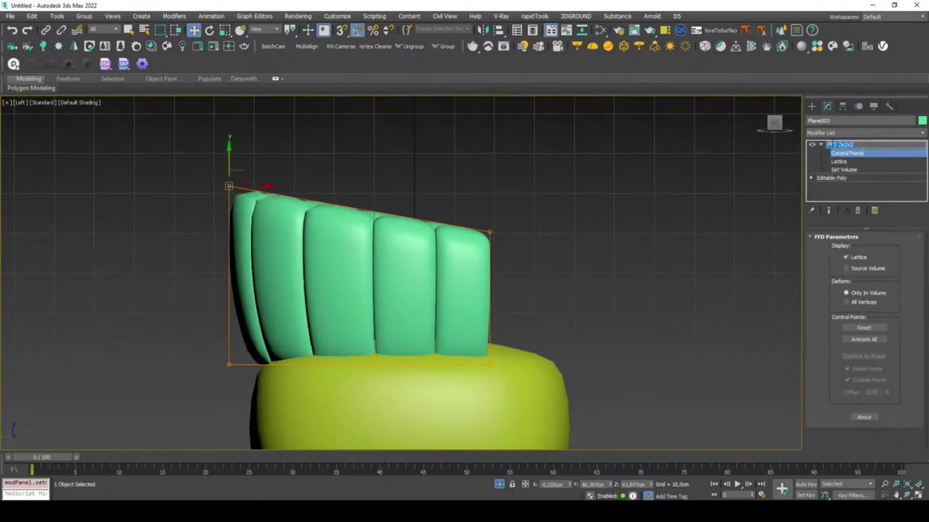
right_click(828, 144)
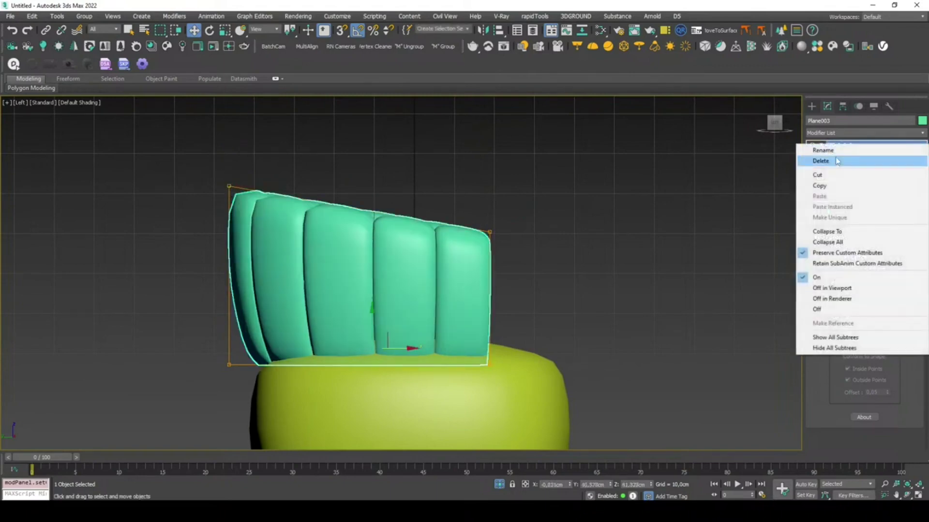
Step: Replace the FFD 2x2x2 with an FFD 3x3x3 lattice and enter Control Points
left_click(840, 162)
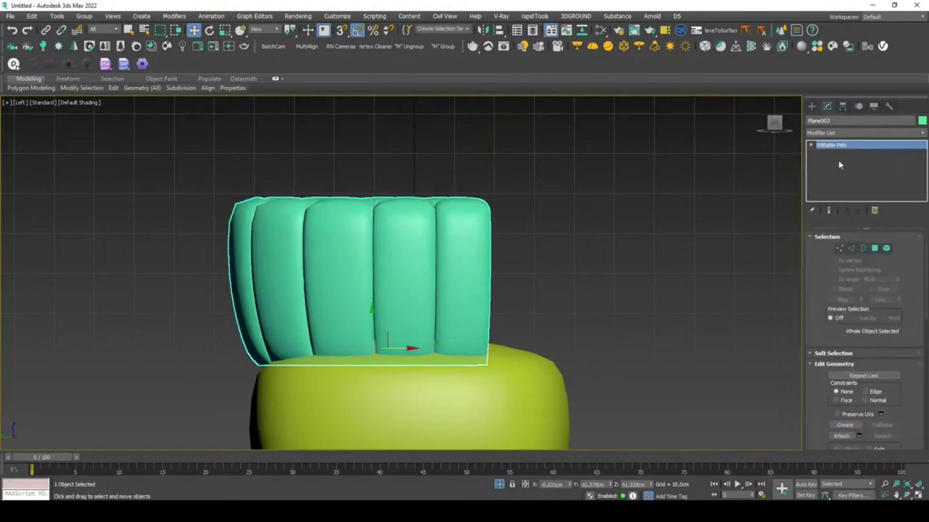
left_click(831, 136)
key("f")
left_click(828, 159)
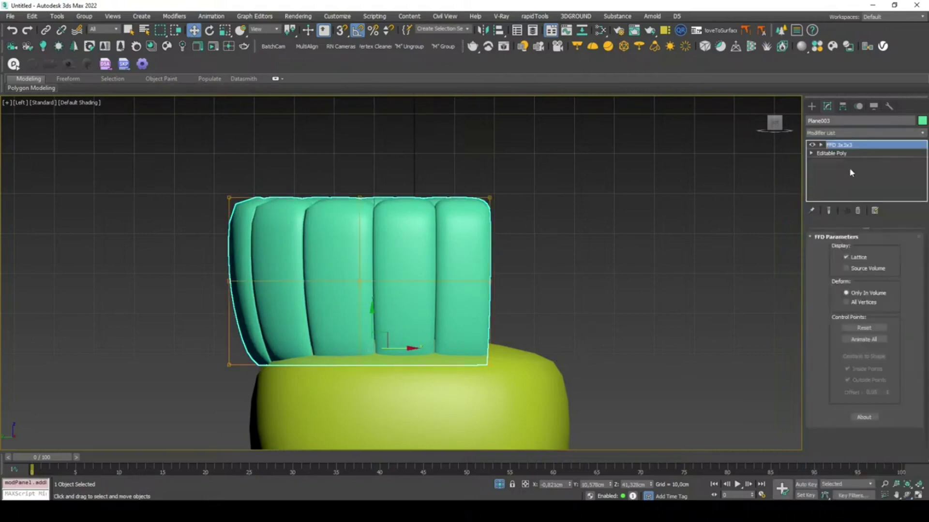
left_click(821, 145)
left_click(846, 152)
Step: Lower the top-right, middle-right and middle-centre control points, and push the left-middle point outward
left_click_drag(502, 186, 467, 238)
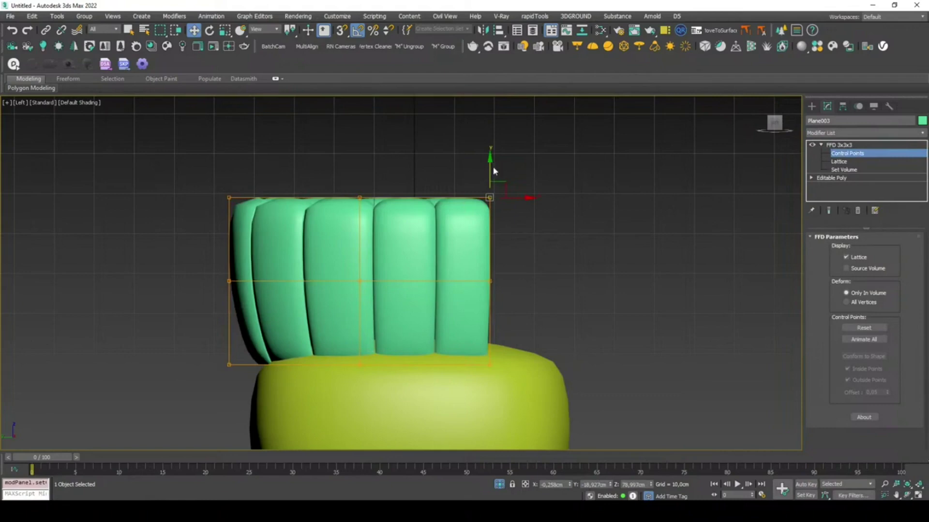
left_click_drag(492, 169, 481, 224)
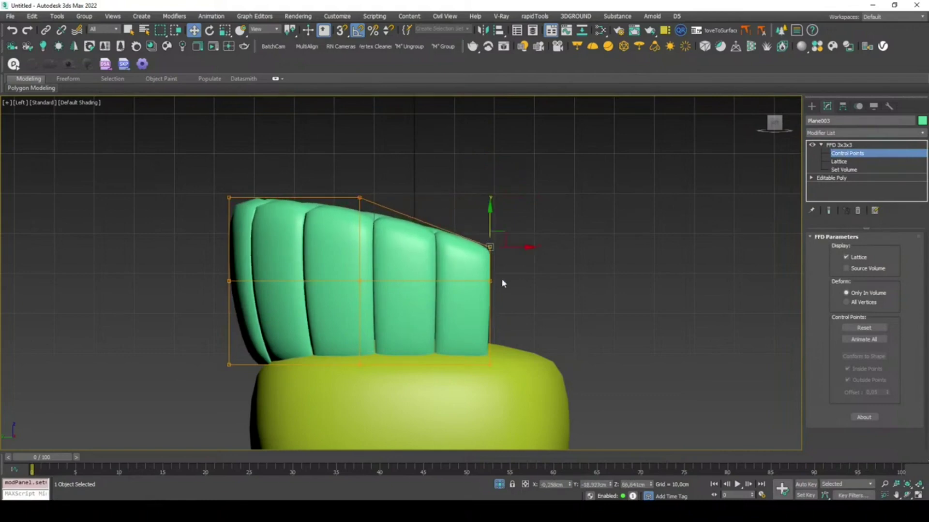
left_click_drag(518, 272, 439, 319)
left_click_drag(488, 256, 488, 279)
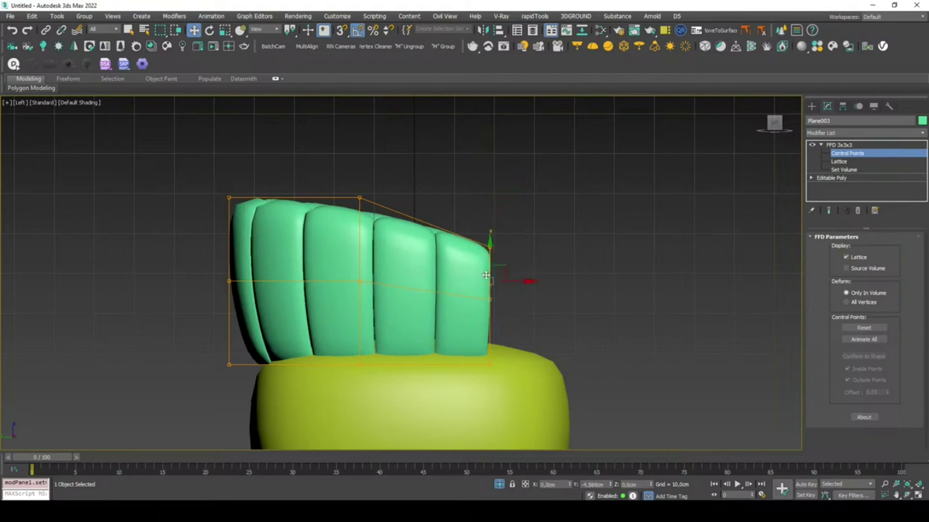
left_click(360, 281)
left_click_drag(361, 261, 362, 275)
left_click(229, 281)
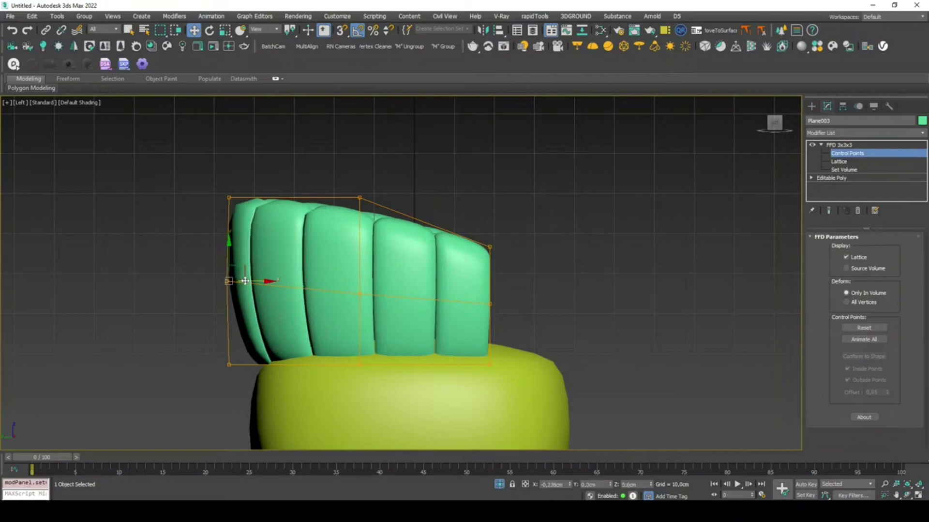
middle_click_drag(246, 279, 232, 288, "alt")
left_click(228, 282)
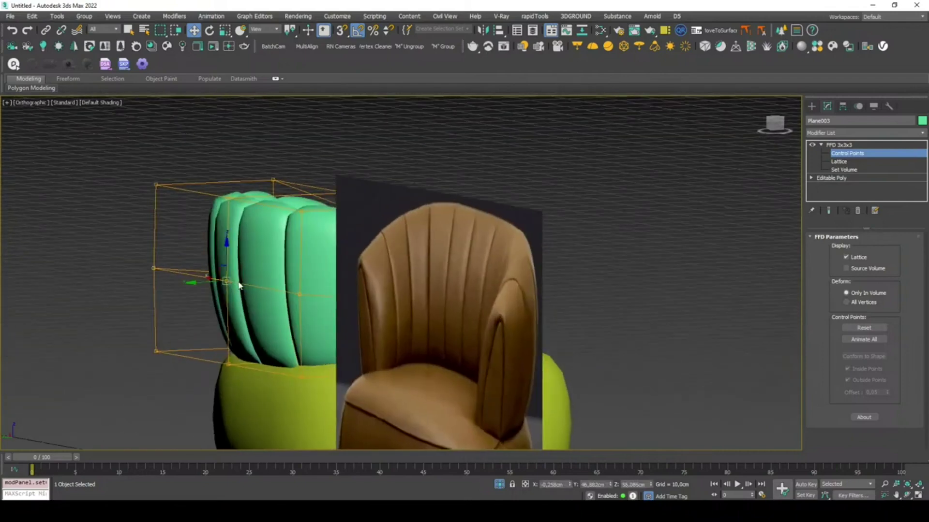
left_click_drag(227, 282, 216, 282)
middle_click_drag(234, 294, 404, 177, "alt")
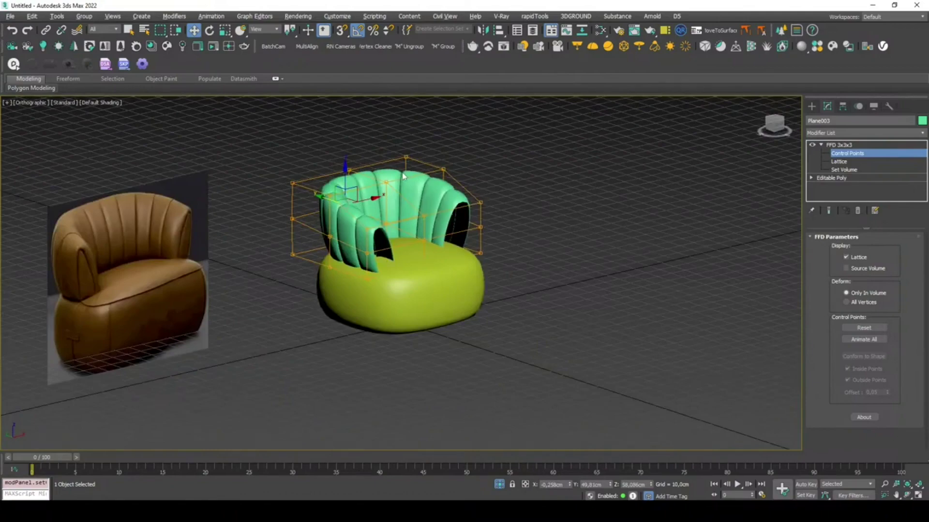
Step: In Front view, scale the selected lattice control points to adjust the backrest's flared sides
key("alt+Tab")
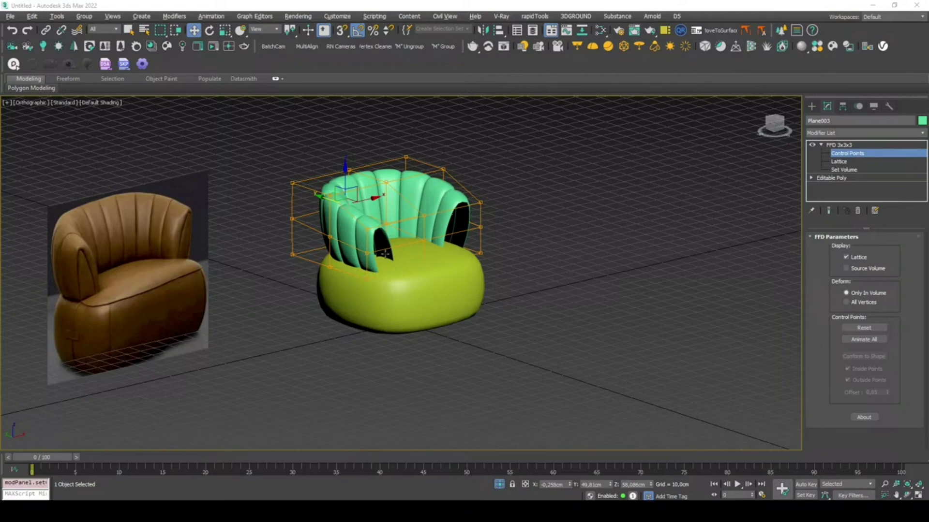
key("f")
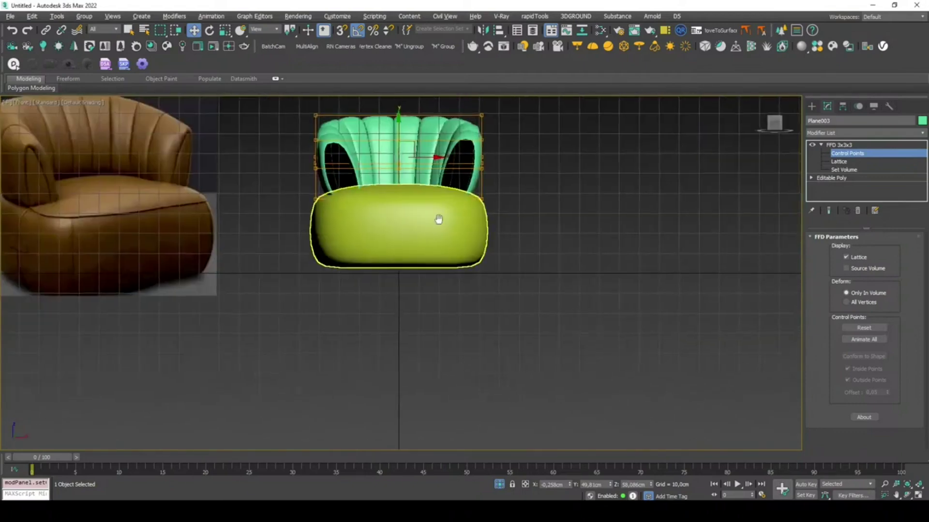
left_click_drag(500, 164, 200, 209)
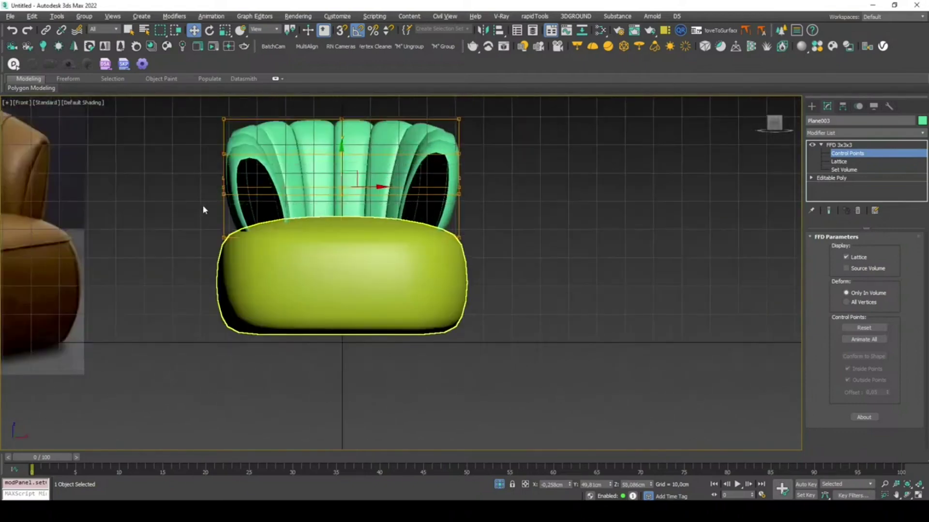
scroll(375, 186, "up", 2)
key("e")
key("r")
left_click_drag(370, 190, 363, 187)
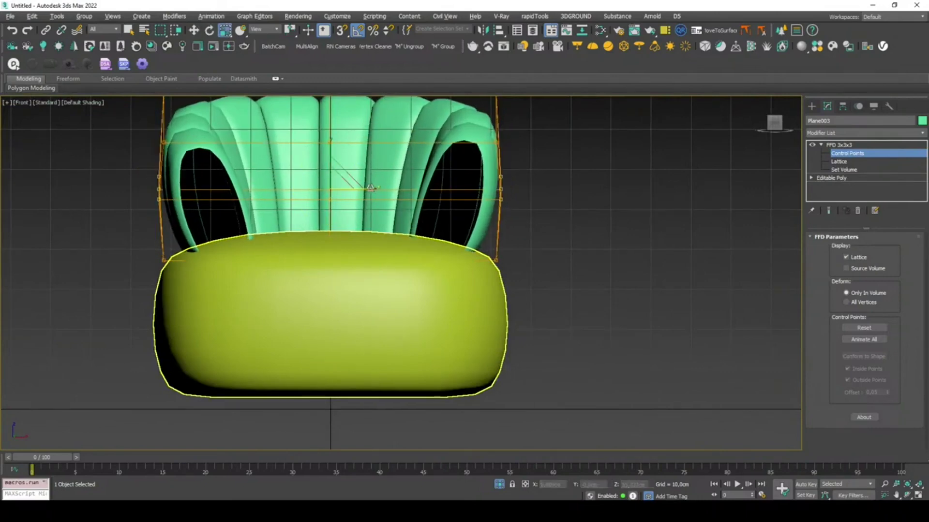
mouse_move(363, 188)
middle_mouse_down("alt")
mouse_move(349, 193)
mouse_move(422, 172)
mouse_move(428, 159)
mouse_move(449, 162)
middle_mouse_up("alt")
scroll(349, 193, "down", 4)
scroll(423, 169, "up", 2)
key("p")
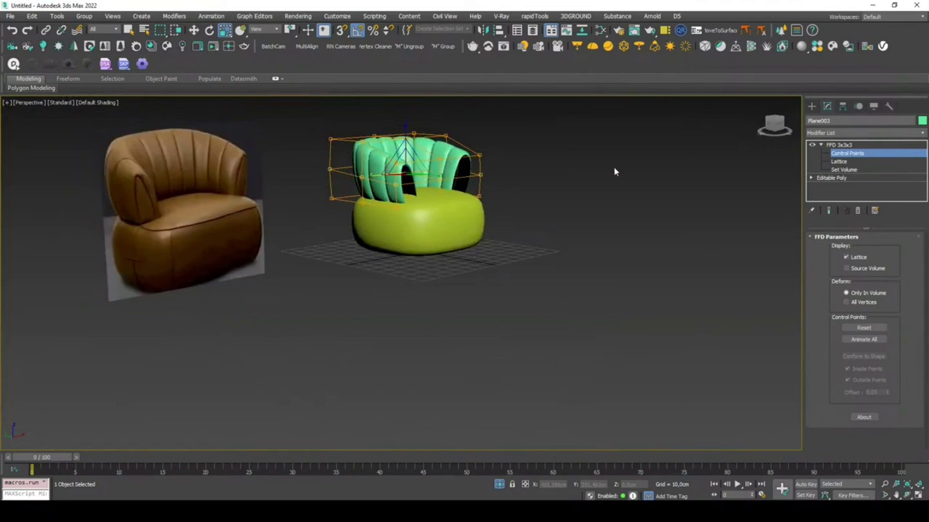
Step: Add an Edit Poly modifier above the FFD 3x3x3
left_click(844, 133)
key("e")
left_click(841, 133)
left_click(842, 167)
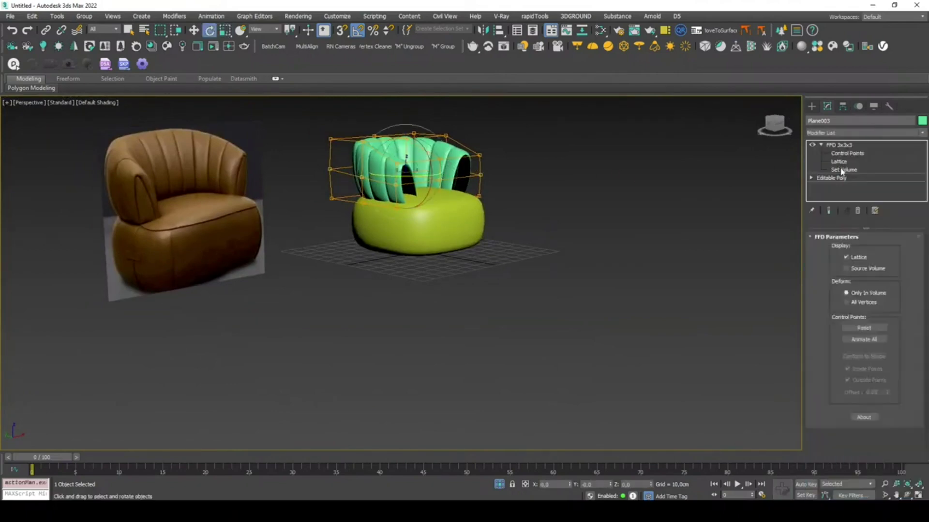
Step: In Edge mode, select the edge loops around both arm openings
left_click(862, 314)
scroll(428, 186, "up", 3)
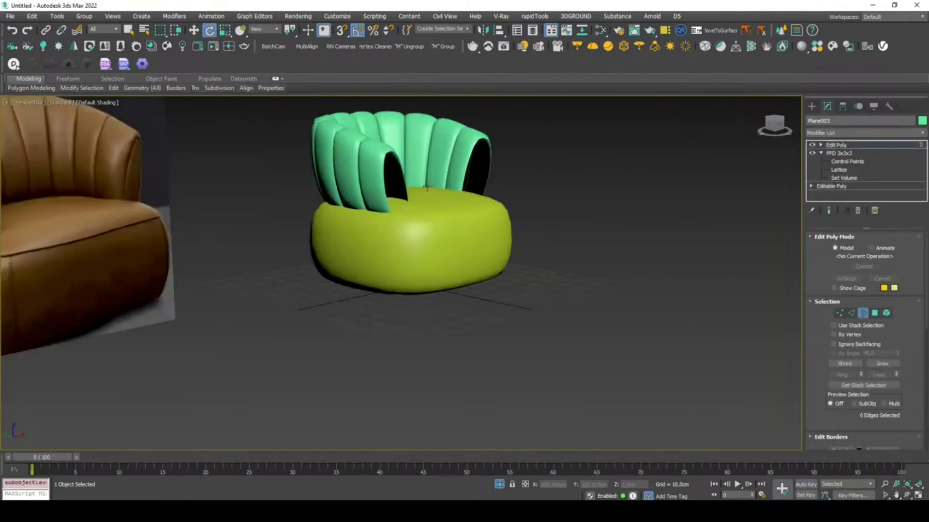
left_click(851, 314)
scroll(378, 149, "up", 2)
scroll(378, 149, "up", 3)
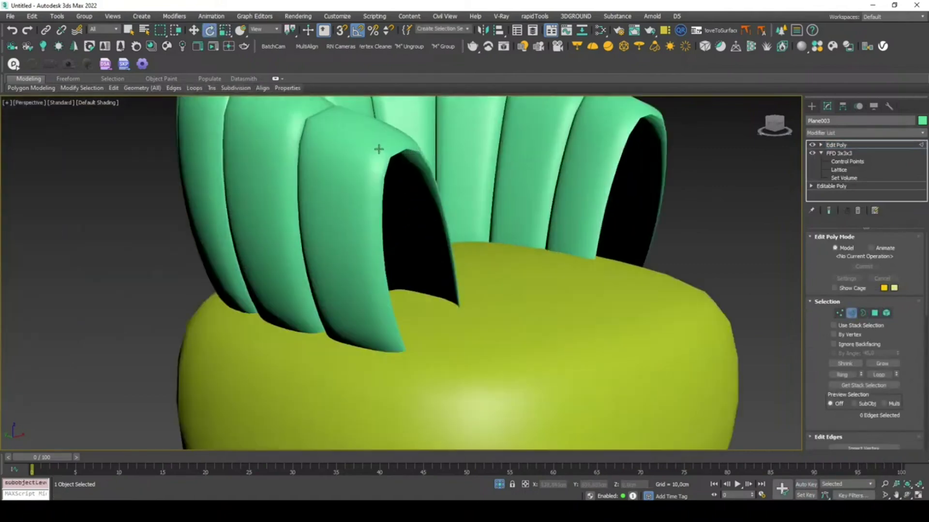
double_click(401, 153)
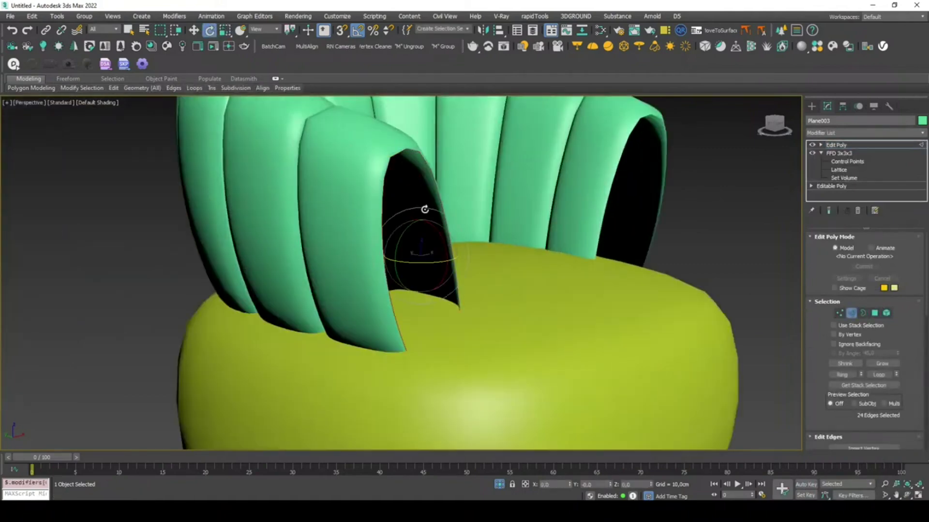
left_click(642, 123, "ctrl")
double_click(642, 123, "ctrl")
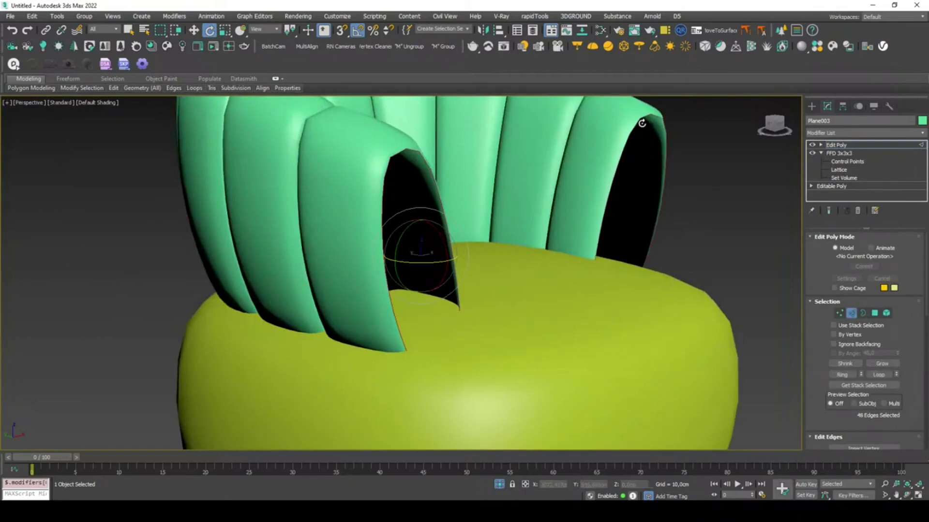
Step: Shrink the opening loops with Non-uniform Scale and turn on Edged Faces (F4)
key("r")
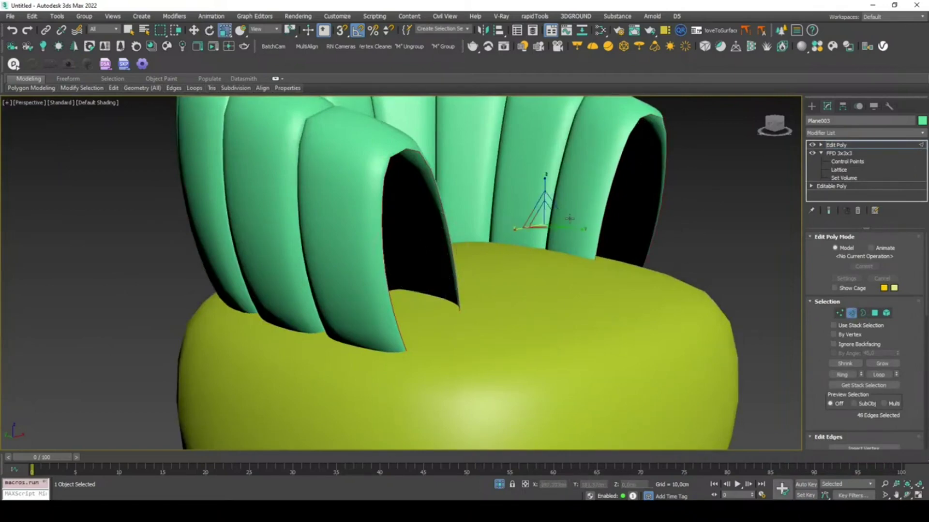
left_click_drag(290, 30, 292, 56)
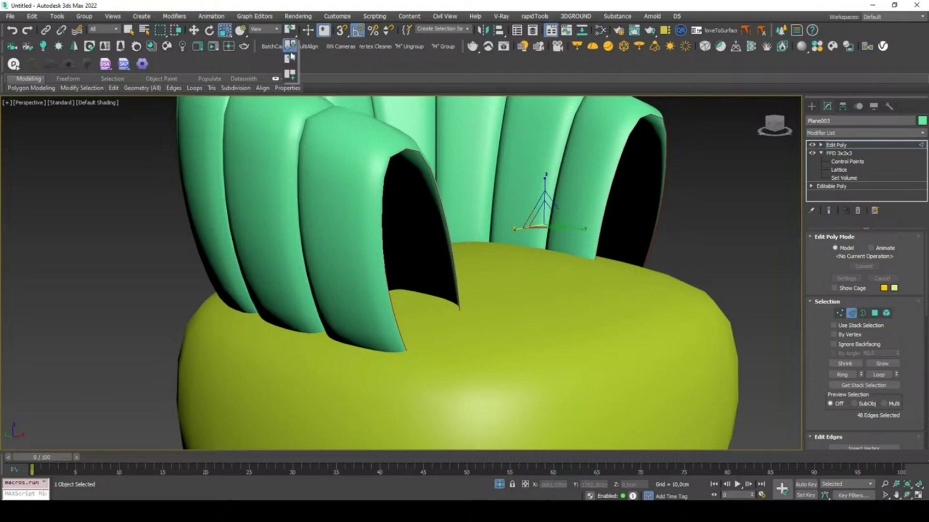
left_click_drag(292, 56, 291, 57)
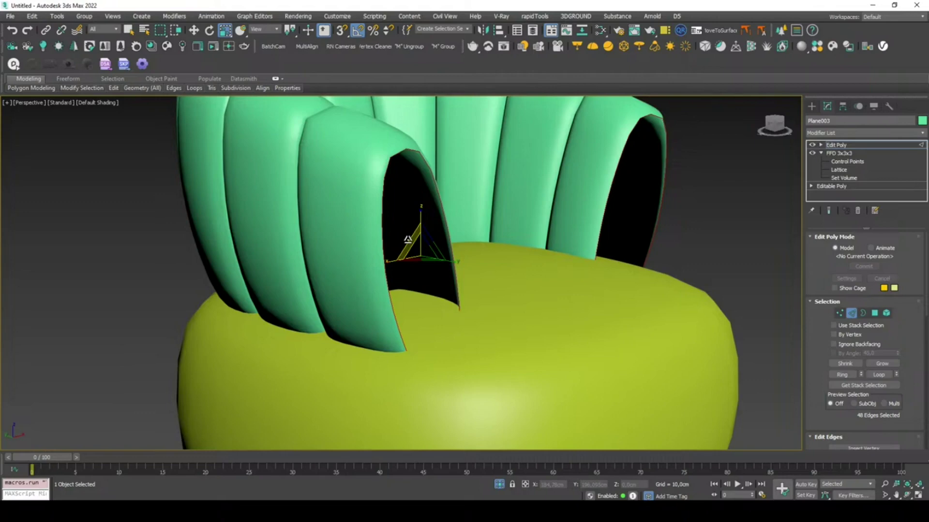
left_click_drag(424, 248, 413, 262)
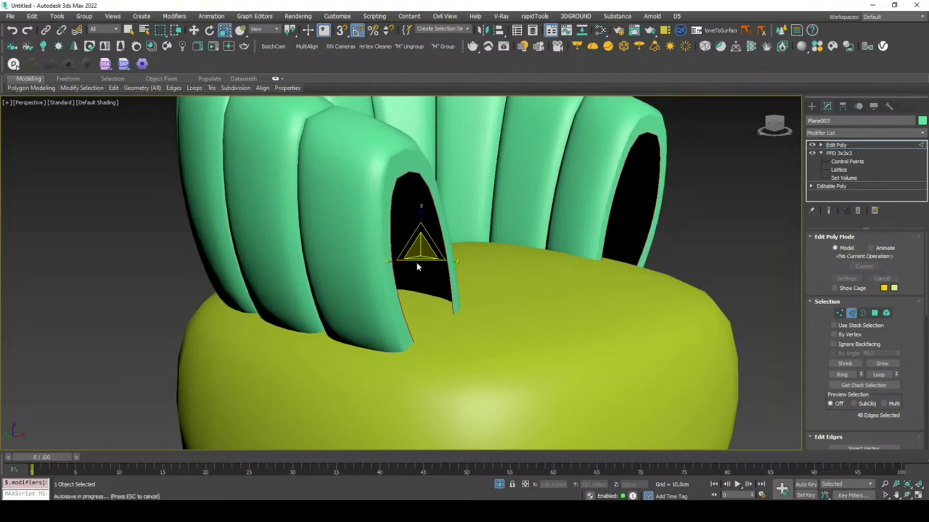
double_click(660, 191)
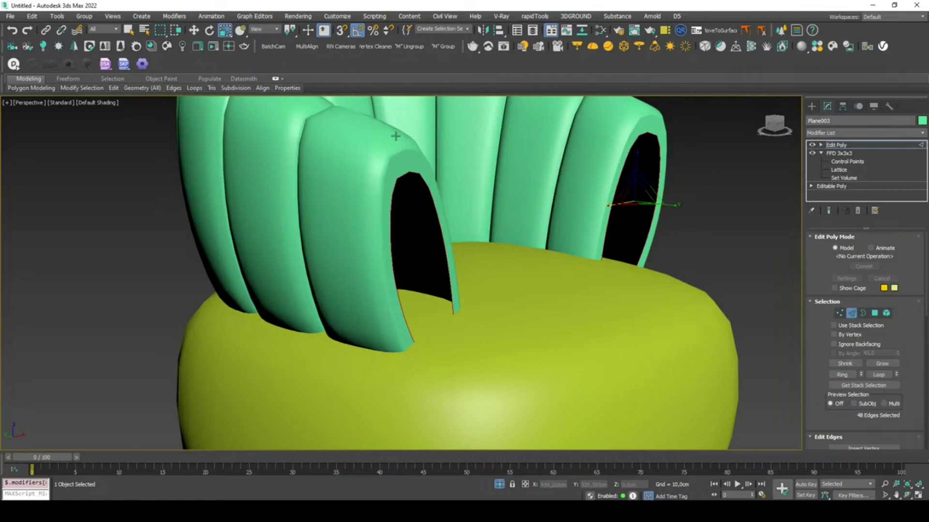
scroll(396, 138, "up", 3)
key("F4")
scroll(432, 181, "up", 2)
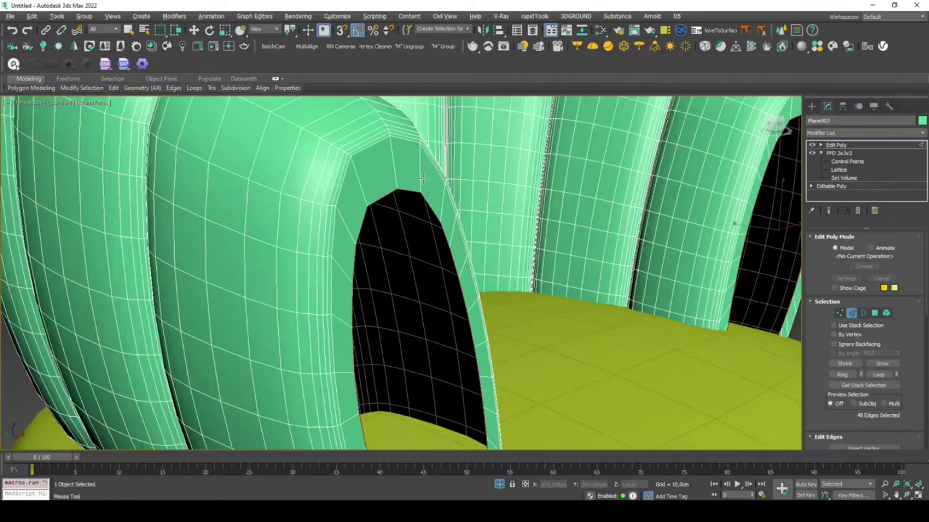
Step: Select the edge ring across both opening rims and move it slightly
key("w")
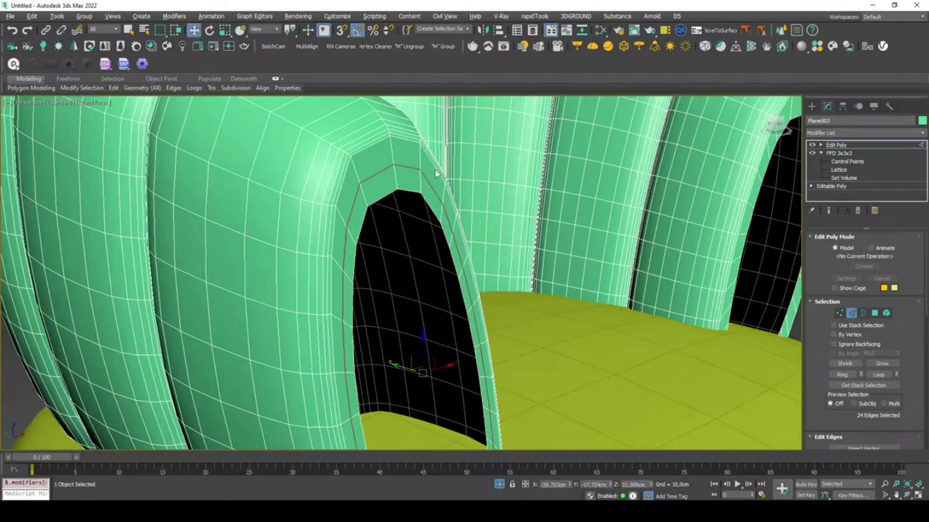
left_click(421, 170)
scroll(534, 200, "down", 5)
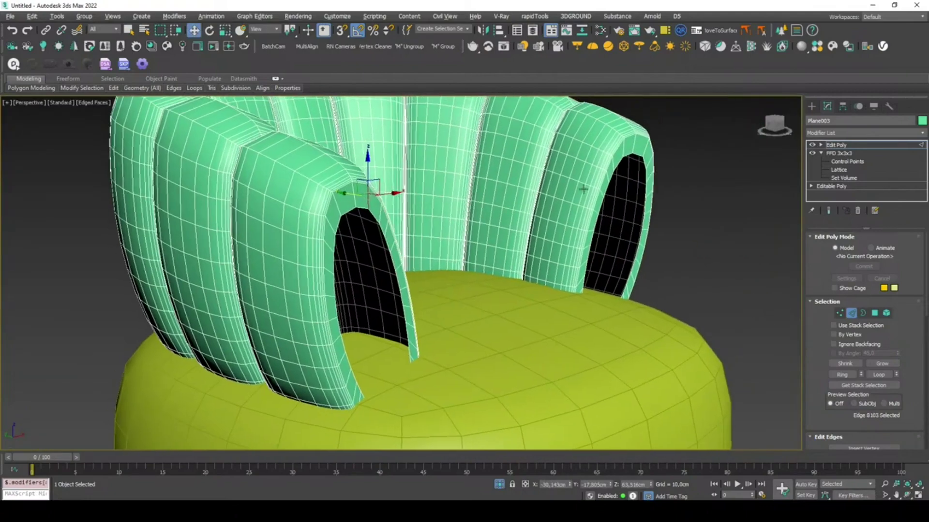
scroll(645, 147, "up", 3)
left_click(645, 147)
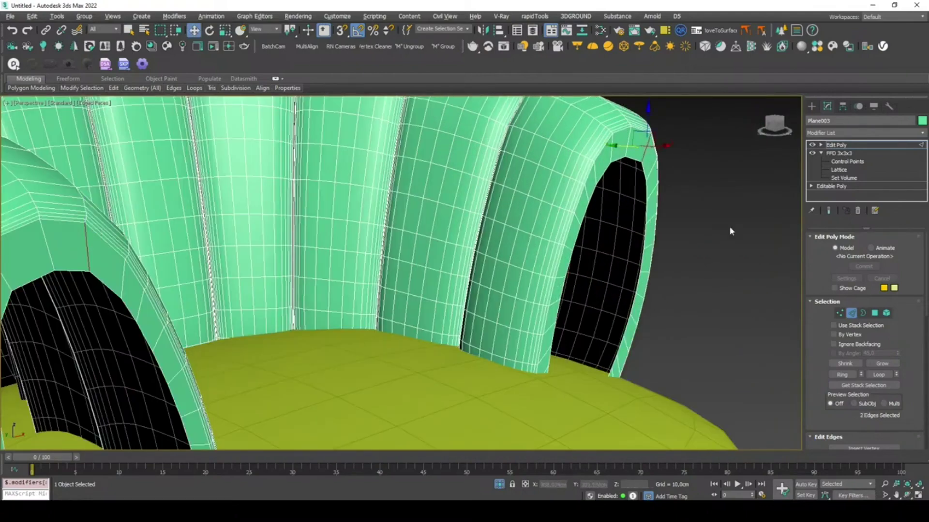
left_click(842, 375)
scroll(844, 367, "down", 3)
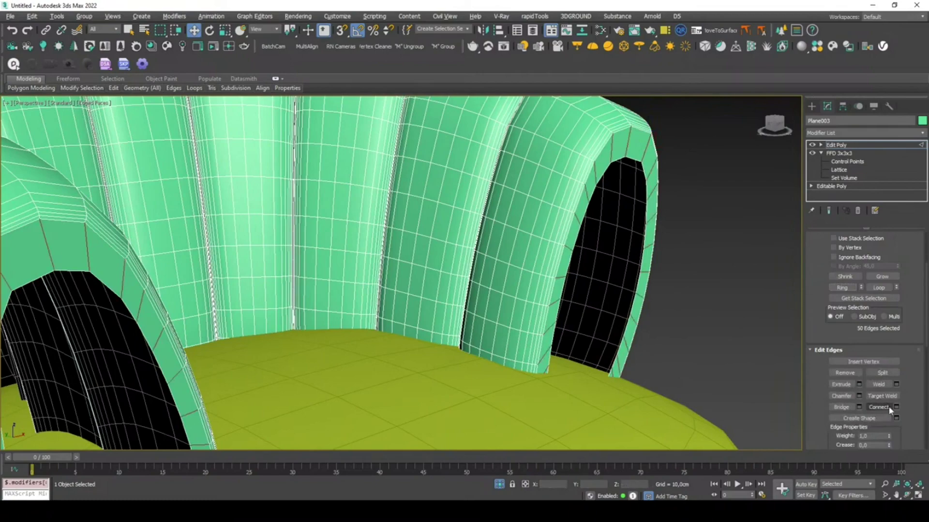
scroll(584, 244, "down", 5)
scroll(584, 243, "down", 3)
left_click_drag(566, 229, 567, 231)
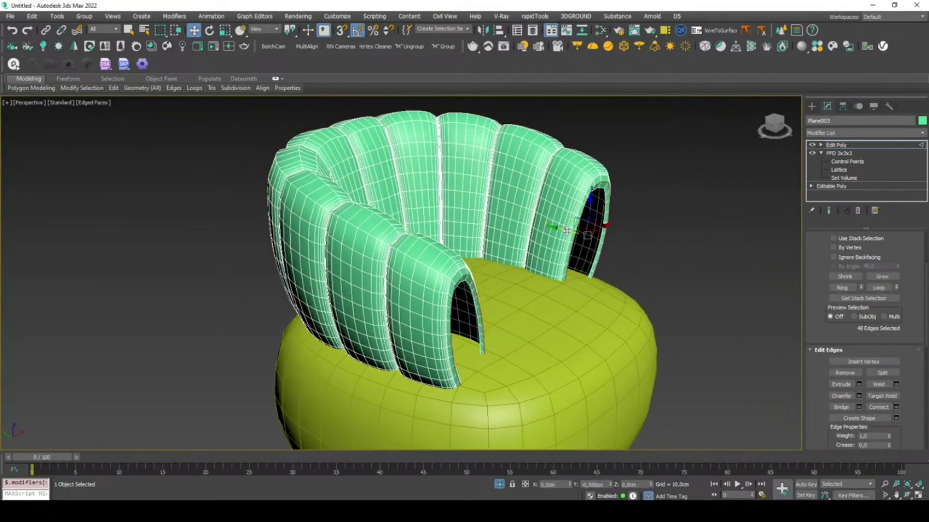
left_click_drag(566, 230, 556, 242)
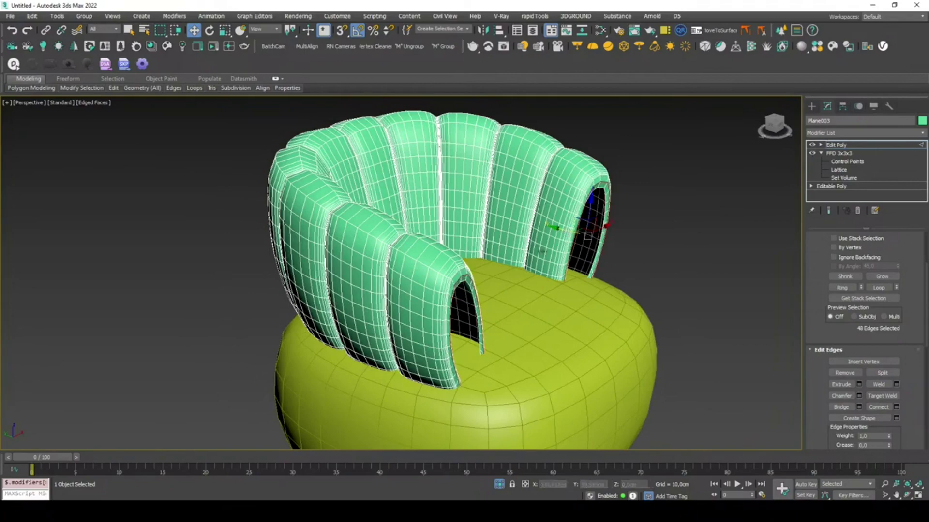
Step: Select the edge loops along the front arch and the other arch rim
scroll(474, 266, "up", 3)
scroll(483, 265, "up", 3)
left_click(511, 263)
scroll(507, 267, "up", 3)
double_click(503, 271)
scroll(489, 287, "down", 5)
middle_click_drag(489, 287, 629, 194, "alt")
scroll(685, 120, "up", 4)
left_click(684, 120, "ctrl")
double_click(685, 120, "ctrl")
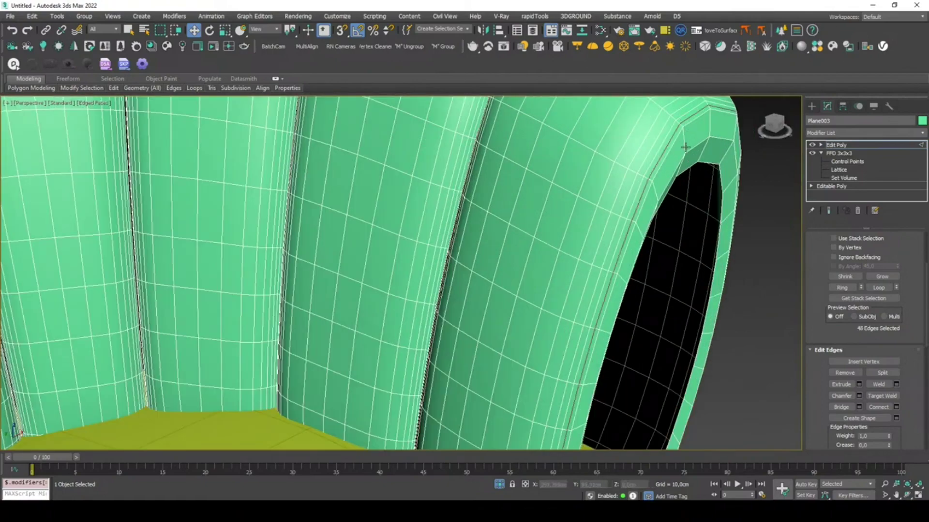
Step: Clear the edge selection, exit Edge level and reselect the whole backrest
left_click(685, 148)
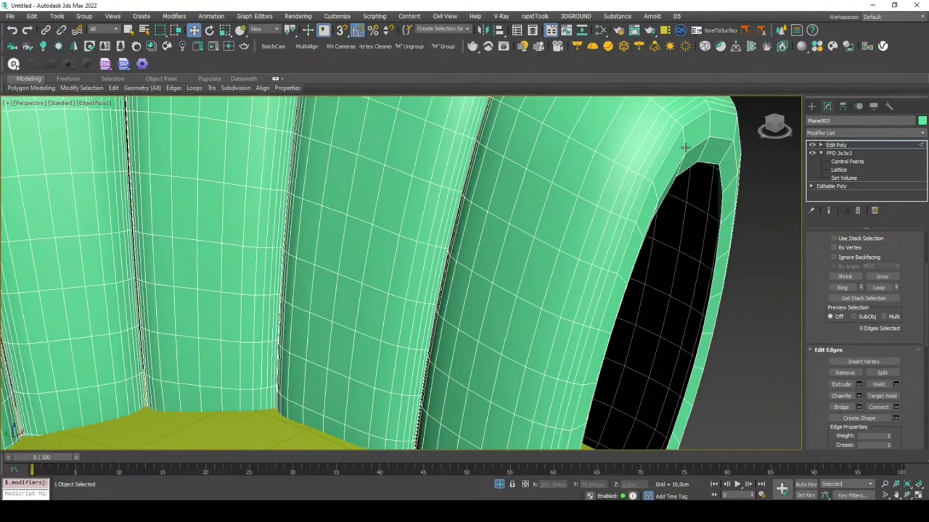
scroll(686, 147, "down", 6)
middle_click_drag(685, 147, 632, 224, "alt")
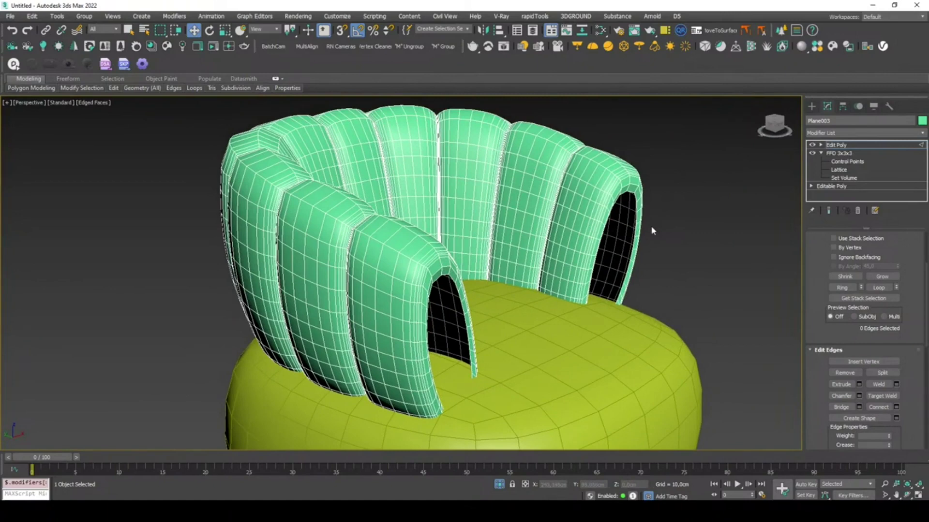
scroll(864, 322, "up", 2)
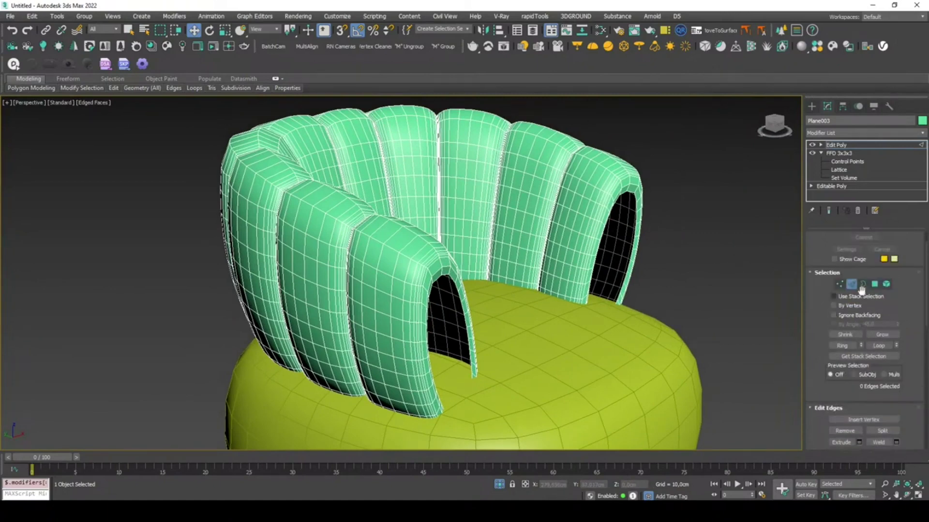
left_click(854, 285)
left_click(761, 266)
left_click(610, 173)
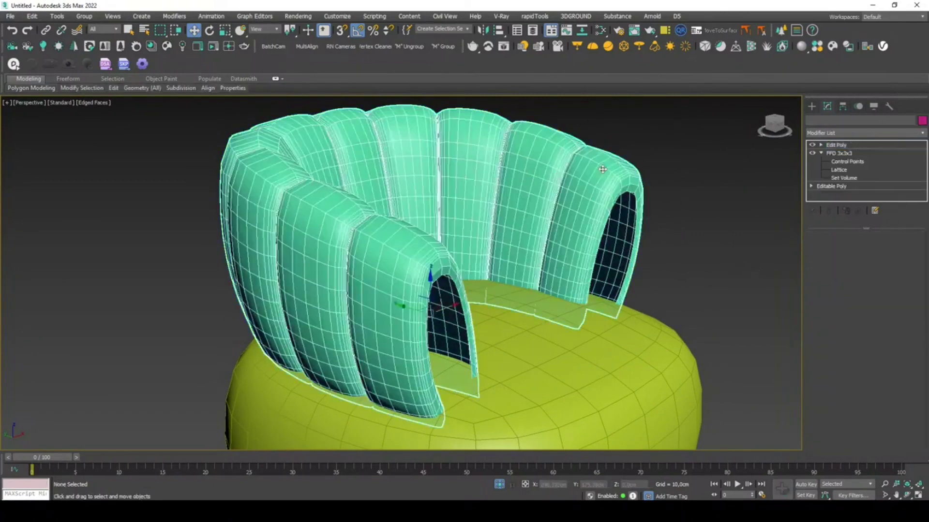
Step: Hide edged faces and add a TurboSmooth modifier to the backrest
key("F4")
left_click(842, 133)
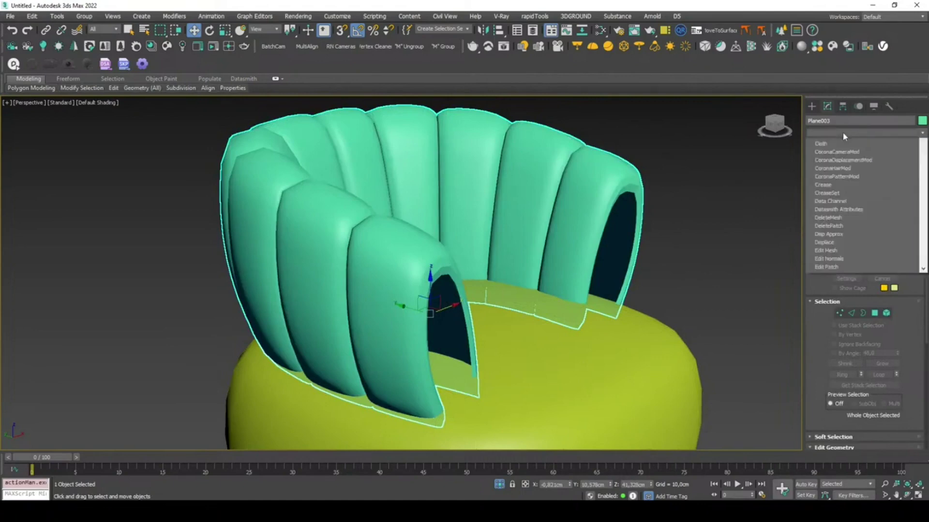
type("turbo")
key("Return")
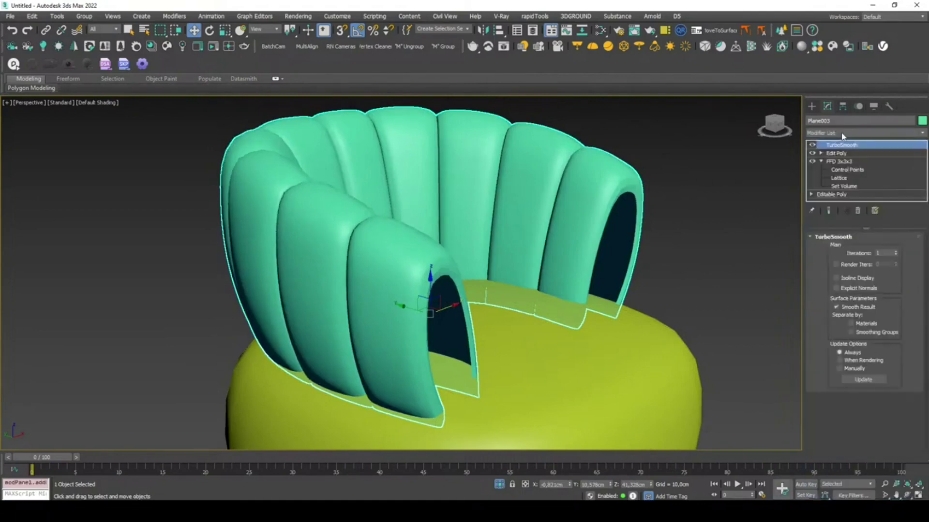
Step: Under TurboSmooth, select both arm-opening edge loops in Edit Poly and shift them
left_click(842, 154)
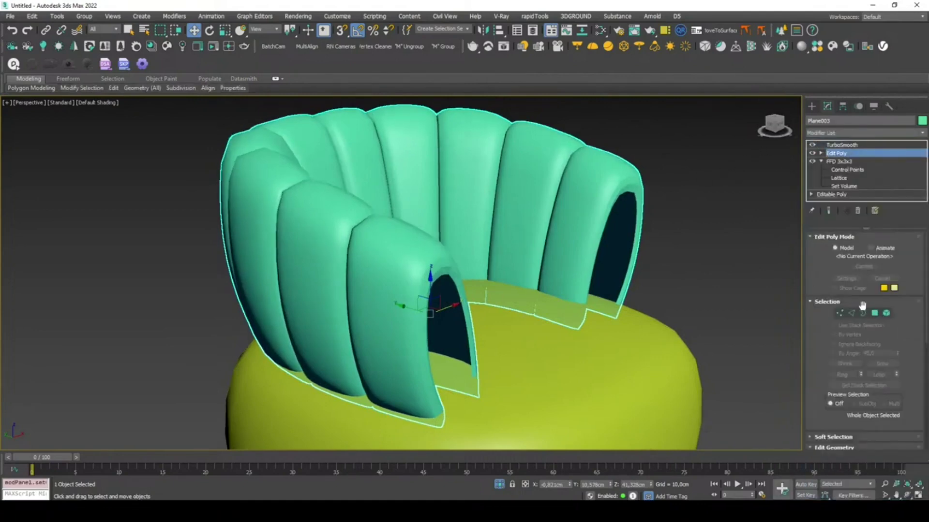
left_click(851, 313)
double_click(611, 183)
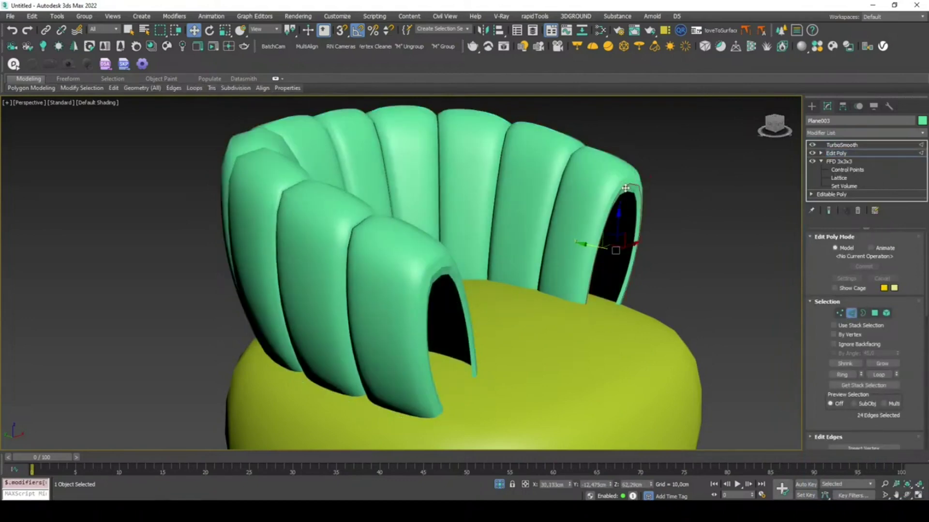
scroll(612, 249, "up", 4)
double_click(270, 344, "ctrl")
middle_click_drag(270, 344, 312, 385, "alt")
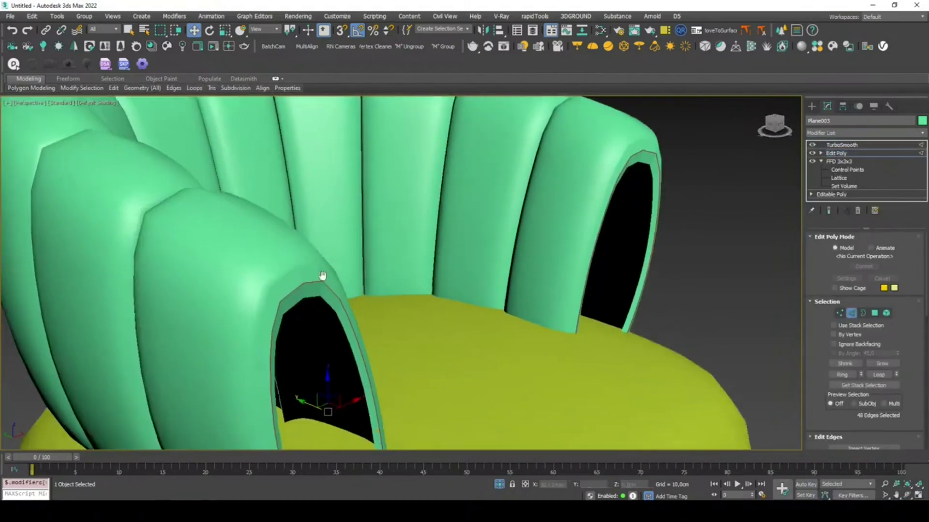
left_click_drag(312, 385, 319, 387)
Step: Check the smoothed backrest, then return to the Edit Poly rim edges
left_click(852, 313)
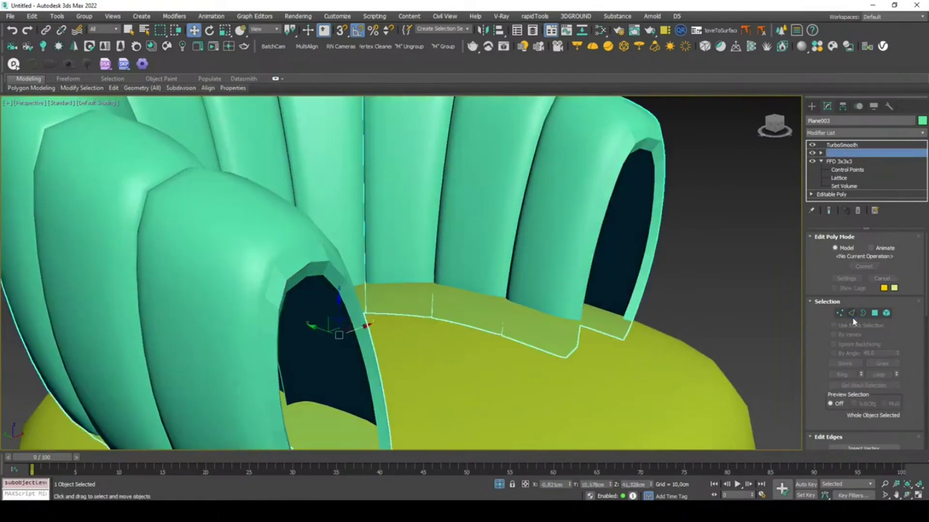
left_click(842, 145)
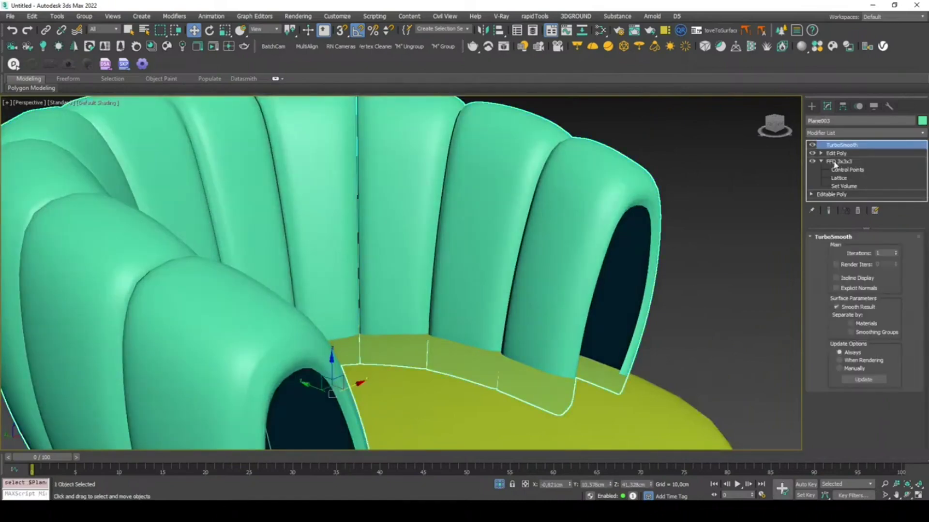
left_click(835, 152)
left_click(851, 313)
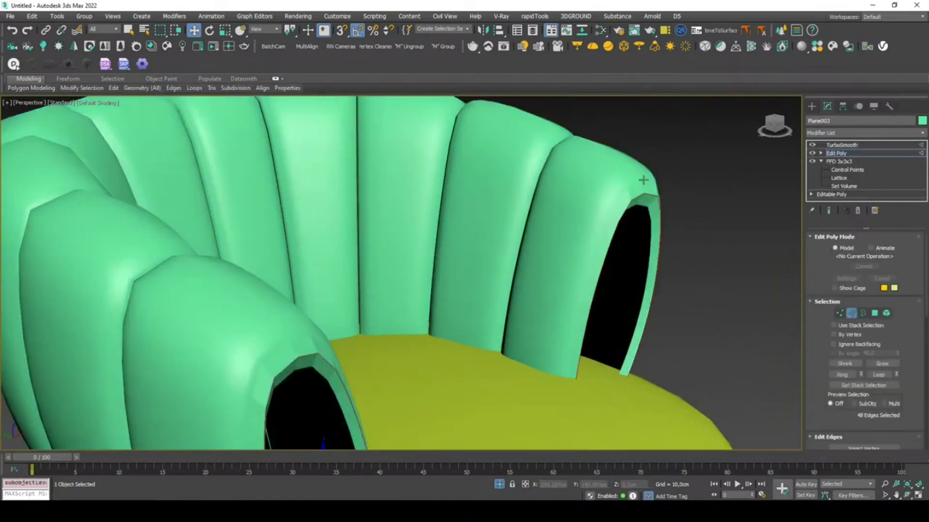